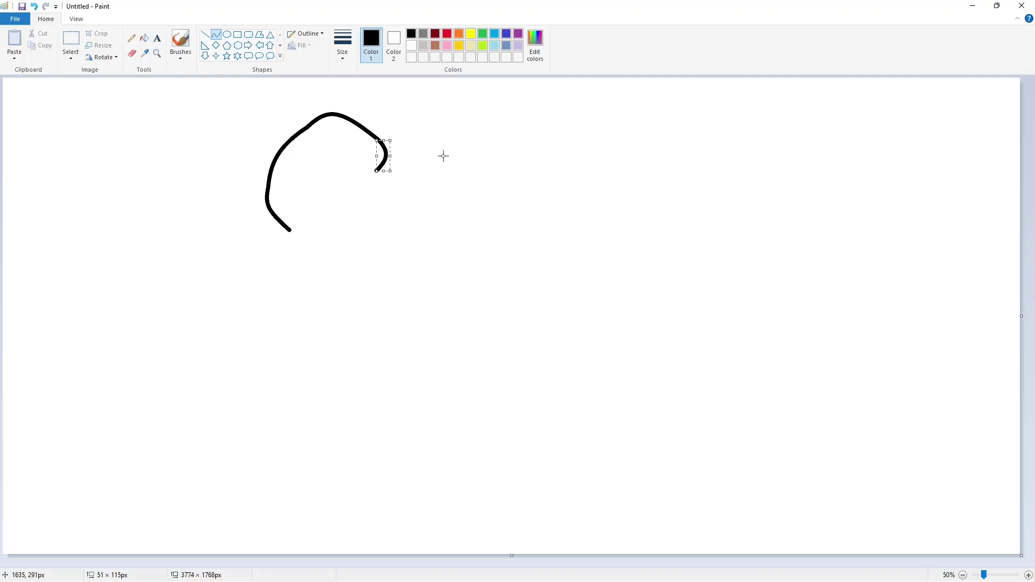
Step: Redraw the crown's slanted lower-right edge as one gently bent curve running down toward the brim
key(ctrl+z)
drag(344, 212, 349, 216)
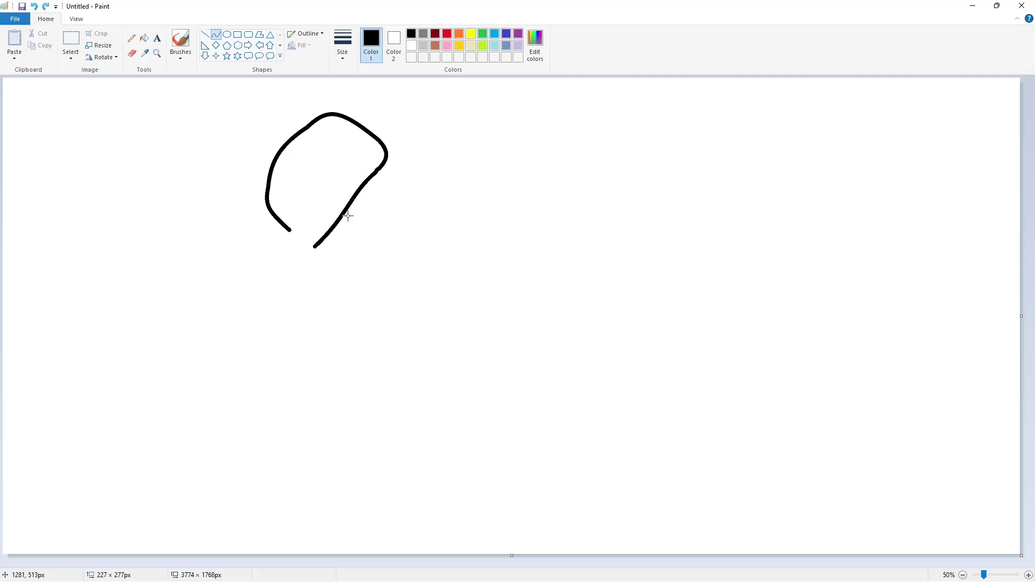
click(349, 216)
key(ctrl+z)
drag(377, 172, 310, 251)
drag(360, 188, 363, 191)
click(363, 191)
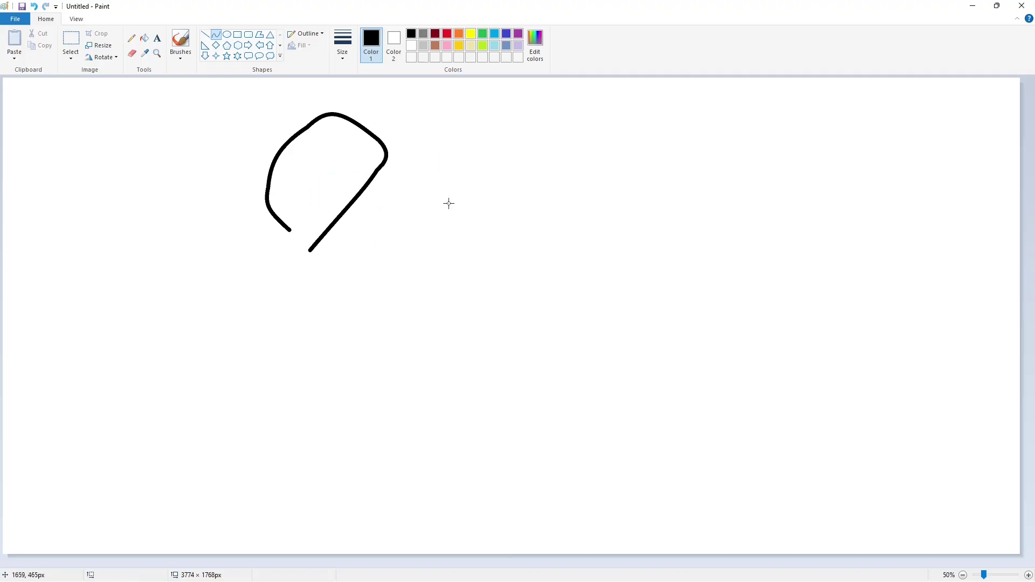
Step: Draw the pointed hat brim with curves running down-left to a tip and back up to the crown's left end
drag(310, 251, 224, 305)
mouse_move(263, 281)
mouse_down()
mouse_move(269, 286)
mouse_move(257, 251)
mouse_up()
click(269, 287)
drag(236, 290, 233, 288)
click(233, 288)
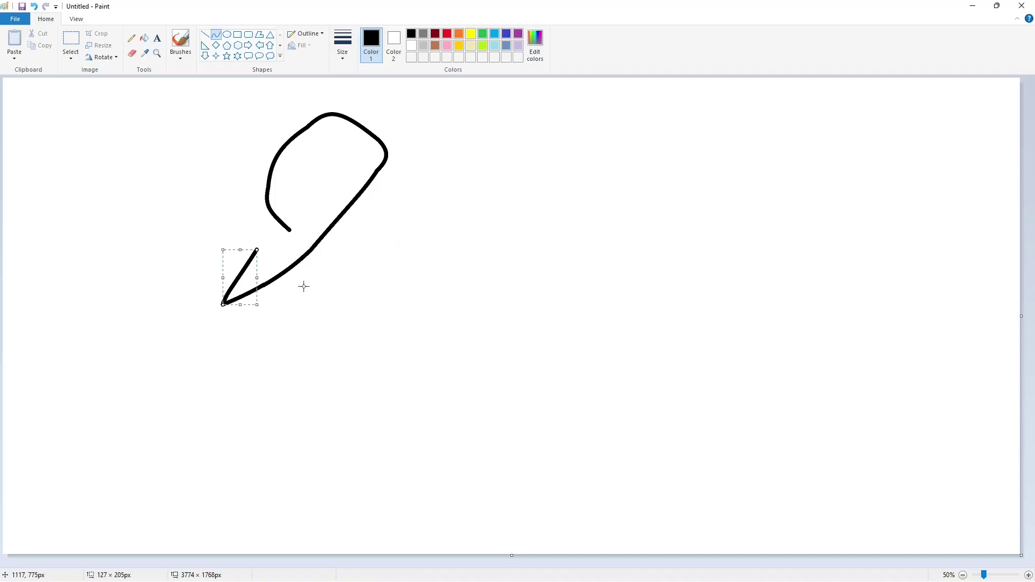
click(303, 287)
mouse_move(257, 250)
mouse_down()
mouse_move(305, 227)
mouse_move(267, 240)
mouse_up()
click(267, 240)
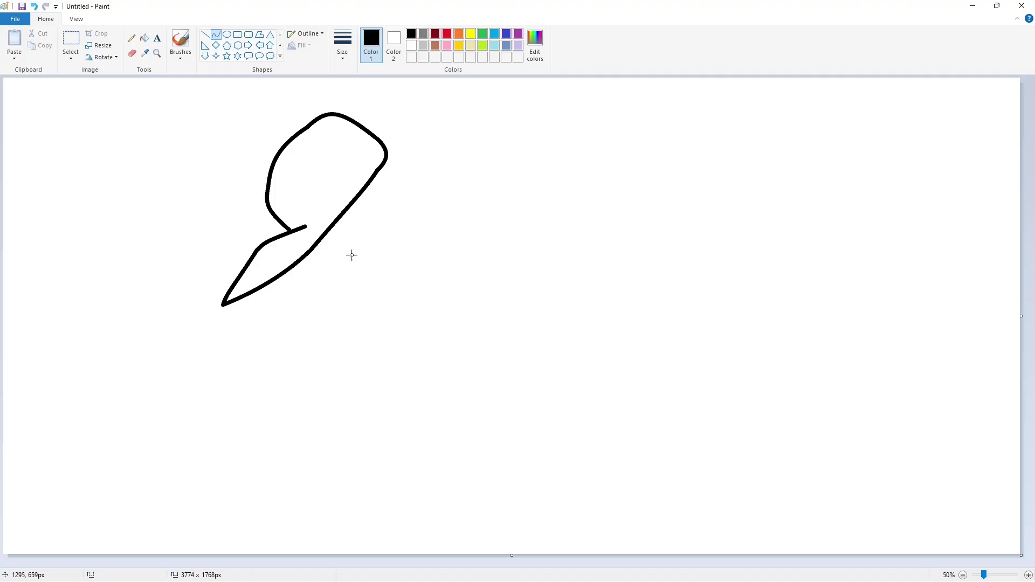
Step: Draw the back of the head as a short curved line descending from beneath the hat brim
drag(292, 300, 294, 304)
click(287, 288)
mouse_move(290, 287)
mouse_down()
mouse_move(302, 320)
mouse_move(294, 312)
mouse_up()
click(337, 289)
click(294, 312)
Step: Draw the face profile from the hat across the top of the head, down the long pointed nose and to the chin
click(401, 206)
mouse_move(413, 147)
mouse_down()
mouse_move(455, 146)
mouse_move(437, 145)
mouse_move(501, 161)
mouse_move(496, 147)
mouse_move(577, 286)
mouse_move(535, 288)
mouse_move(556, 288)
mouse_move(527, 323)
mouse_move(526, 304)
mouse_move(504, 367)
mouse_move(521, 346)
mouse_up()
click(577, 291)
click(580, 290)
click(583, 313)
click(587, 350)
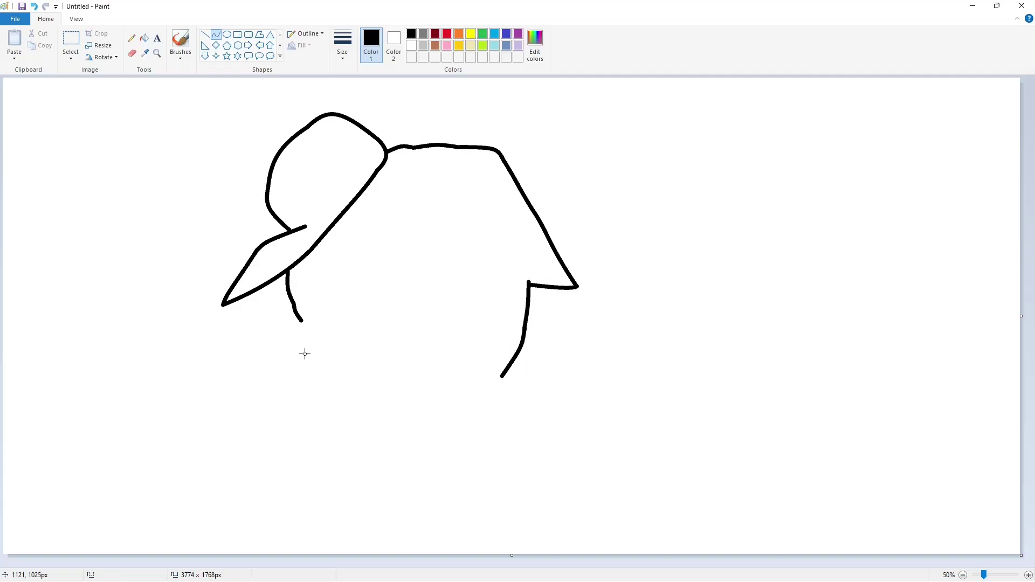
Step: Draw the figure's arm as two roughly parallel curves sloping up-left beneath the head
drag(402, 397, 321, 360)
drag(364, 375, 370, 374)
click(463, 387)
mouse_move(395, 419)
mouse_down()
mouse_move(308, 377)
mouse_move(365, 394)
mouse_up()
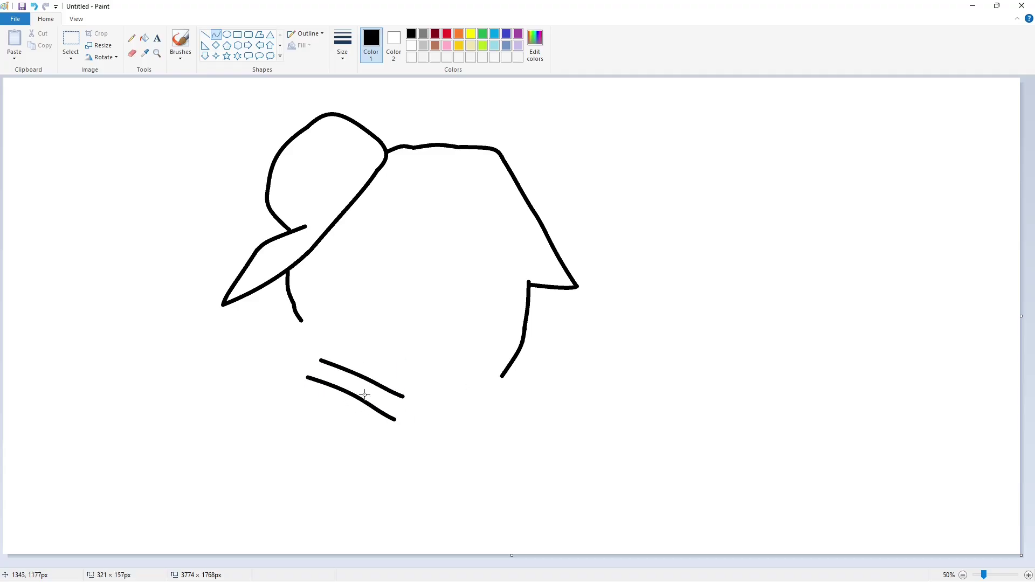
click(446, 388)
Step: Draw a spiky hand with pointed fingers at the left end of the arm
mouse_move(301, 343)
mouse_down()
mouse_move(302, 322)
mouse_move(284, 357)
mouse_up()
click(292, 350)
drag(282, 349, 271, 333)
click(305, 358)
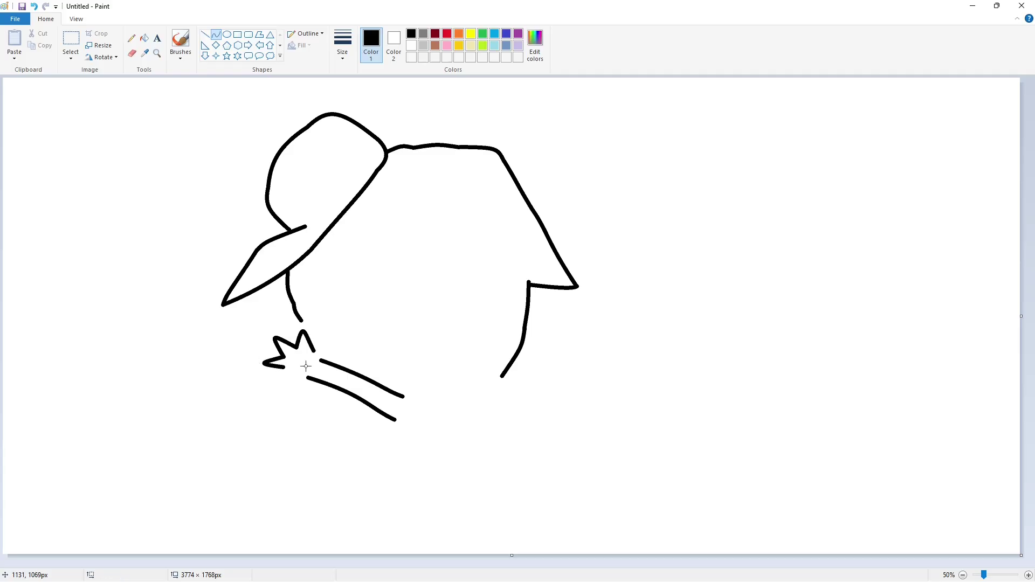
mouse_move(290, 379)
mouse_down()
mouse_move(273, 382)
mouse_move(288, 388)
mouse_up()
Step: Draw the lower body as a wide U-shaped curve with rounded corners beneath the arm
click(205, 34)
click(215, 34)
drag(368, 434, 403, 443)
drag(352, 443, 340, 446)
click(337, 447)
drag(403, 442, 453, 448)
mouse_move(429, 445)
mouse_down()
mouse_move(467, 420)
mouse_move(465, 448)
mouse_up()
click(430, 447)
Step: Draw two short legs beneath the lower body using four straight lines
click(205, 34)
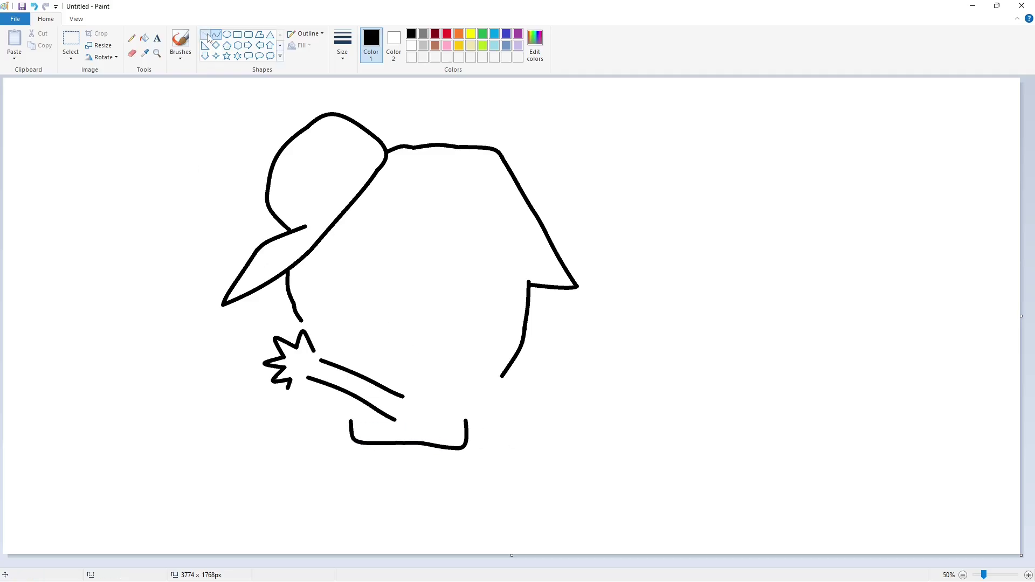
click(426, 443)
drag(403, 463, 441, 465)
Step: Draw two boots beneath the legs with curves, extending the left boot's sole line out behind the heel
click(215, 34)
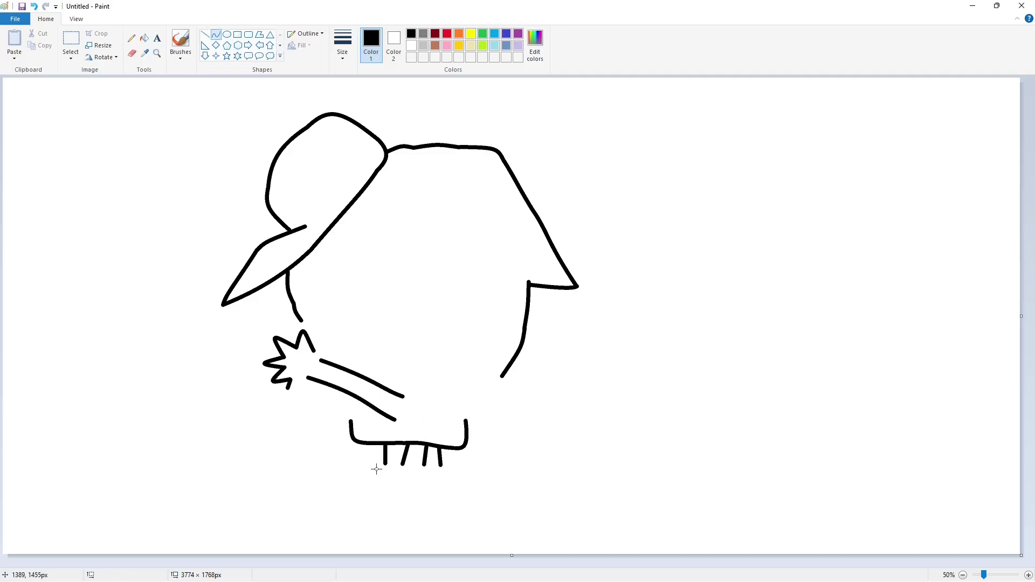
mouse_move(372, 464)
mouse_down()
mouse_move(408, 467)
mouse_move(375, 477)
mouse_move(371, 491)
mouse_move(423, 505)
mouse_move(451, 467)
mouse_move(467, 494)
mouse_move(343, 513)
mouse_up()
click(373, 472)
click(428, 488)
click(429, 488)
click(405, 459)
click(446, 463)
click(555, 473)
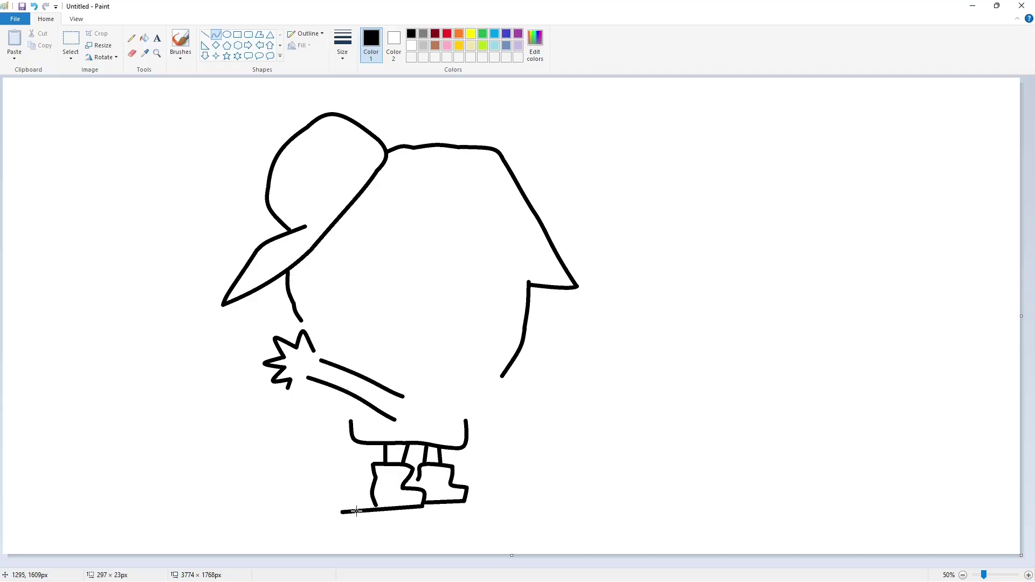
click(374, 507)
click(400, 509)
click(491, 511)
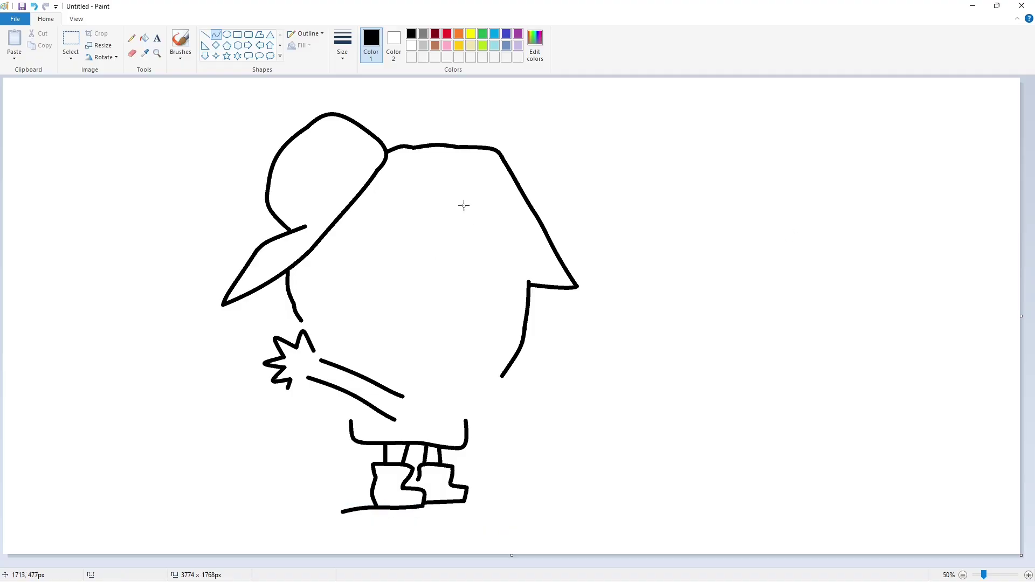
Step: Draw a large round eye in the middle of the face from several curves, leaving a small gap at its upper right
mouse_move(471, 204)
mouse_down()
mouse_move(481, 227)
mouse_move(433, 260)
mouse_move(430, 211)
mouse_move(460, 201)
mouse_up()
click(475, 222)
click(476, 225)
click(473, 253)
click(464, 263)
click(523, 262)
click(414, 246)
click(413, 225)
click(504, 228)
click(451, 197)
click(457, 196)
click(491, 204)
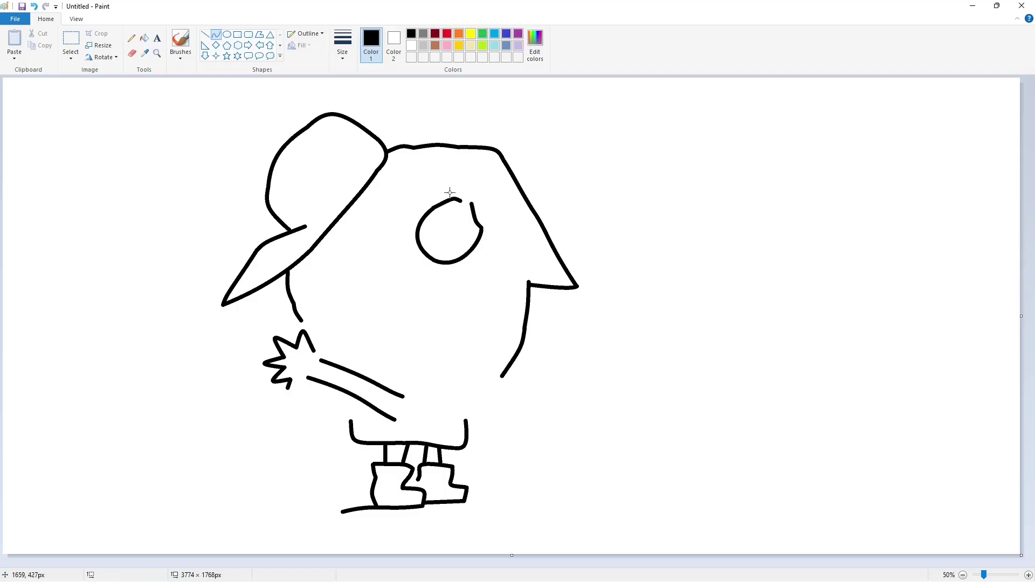
Step: Add a small pupil inside the eye with the ellipse shape and fill it black
click(227, 34)
drag(446, 219, 458, 236)
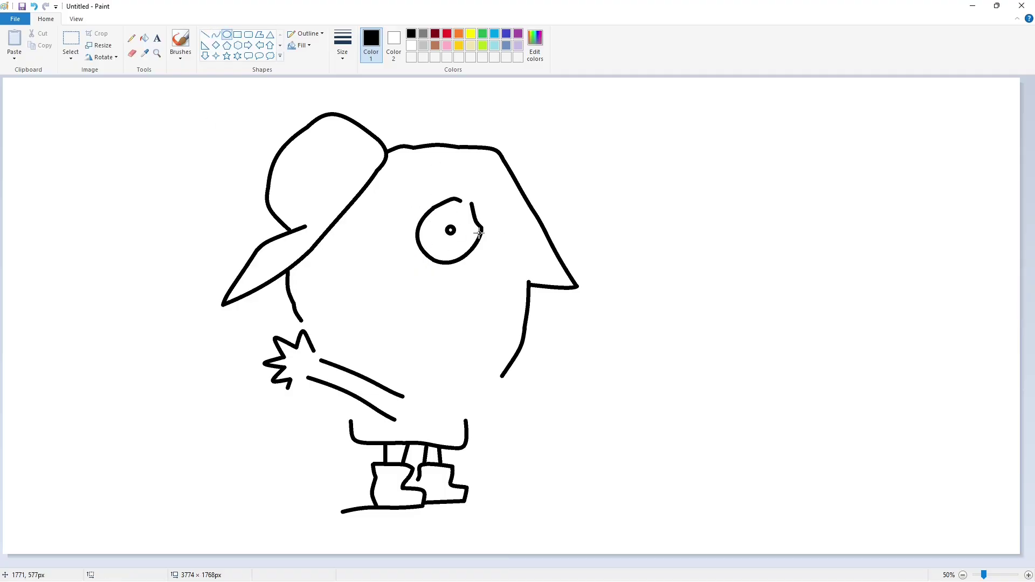
click(144, 38)
click(453, 225)
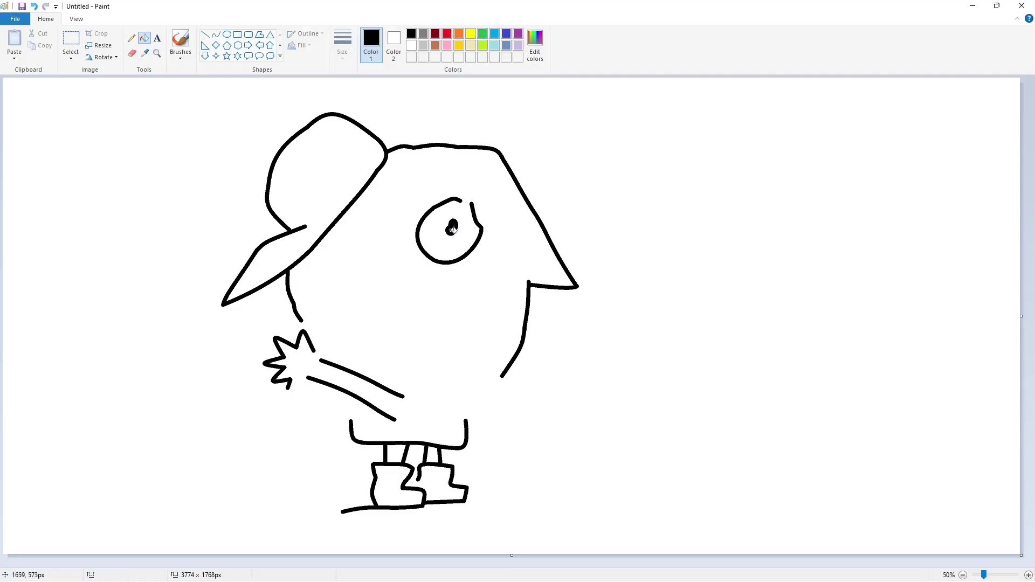
Step: Touch up the pupil's edges at 100% zoom with short straight lines in black and white
click(1028, 576)
drag(474, 563, 626, 563)
click(592, 142)
scroll(590, 236, up, 3)
click(205, 34)
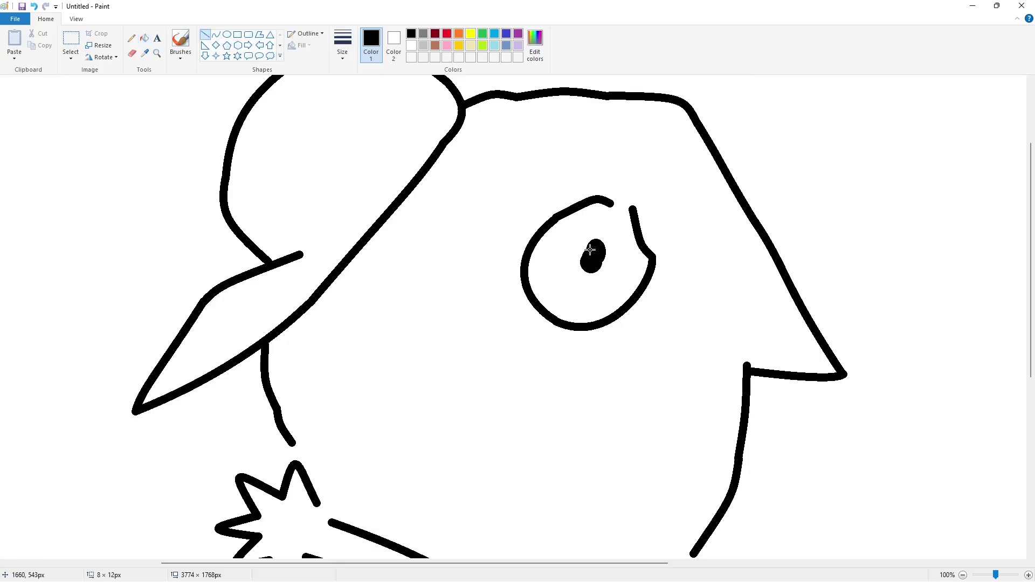
drag(603, 256, 607, 268)
click(682, 263)
click(411, 45)
click(649, 267)
click(963, 575)
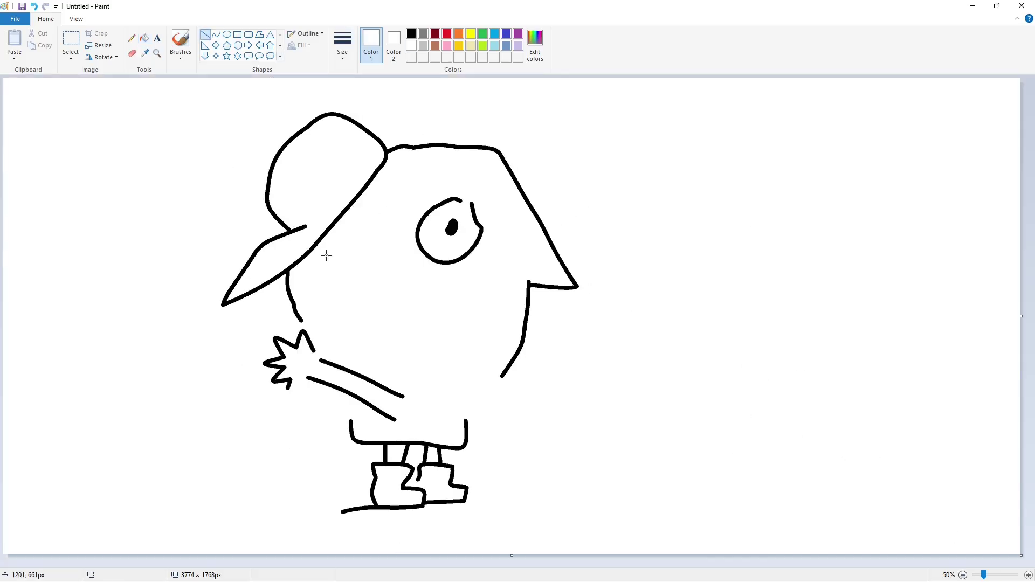
Step: Draw a short, slightly arched black mouth line inside the face near the chin
click(216, 34)
click(411, 34)
drag(467, 340, 503, 339)
click(485, 336)
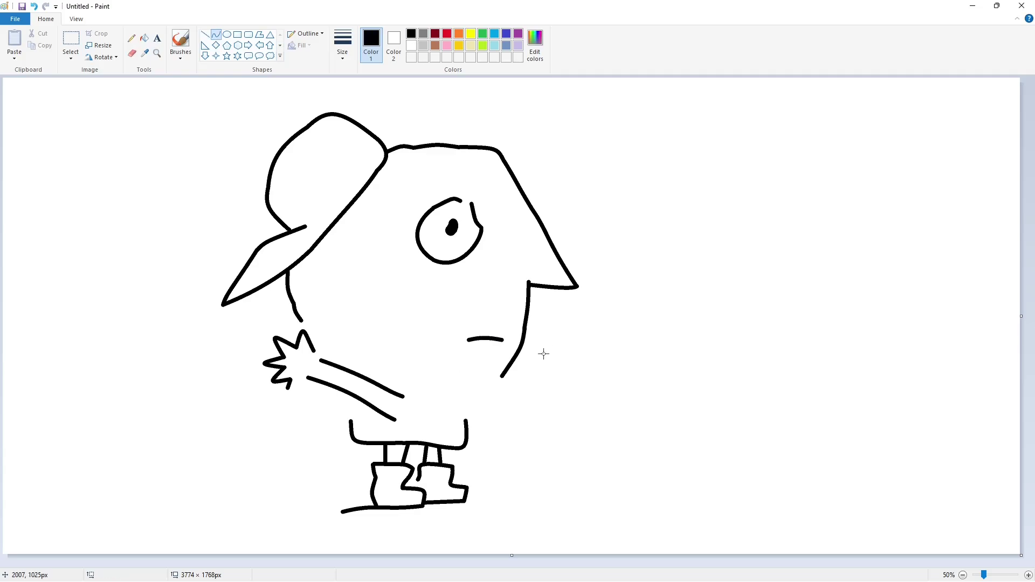
Step: Draw a round ear with a smaller curl inside it near the back of the head
drag(354, 297, 352, 341)
mouse_move(341, 328)
mouse_down()
mouse_move(330, 327)
mouse_move(369, 307)
mouse_move(386, 345)
mouse_move(365, 318)
mouse_up()
click(418, 327)
mouse_move(345, 320)
mouse_down()
mouse_move(333, 322)
mouse_move(373, 344)
mouse_up()
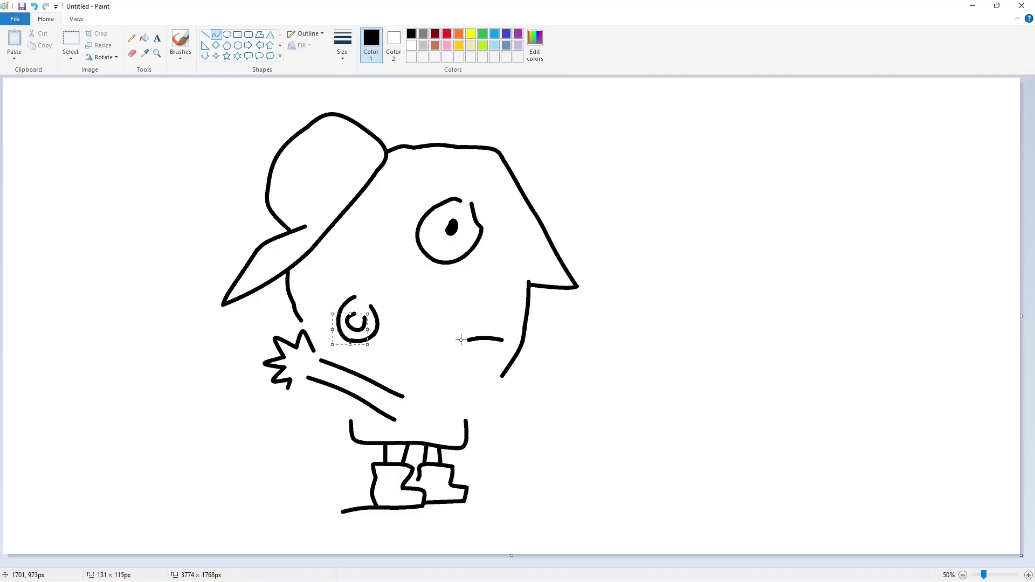
click(531, 374)
Step: Draw a second face profile right of the first, with a long slanted nose, a curved chin line and a short mouth
drag(587, 164, 652, 296)
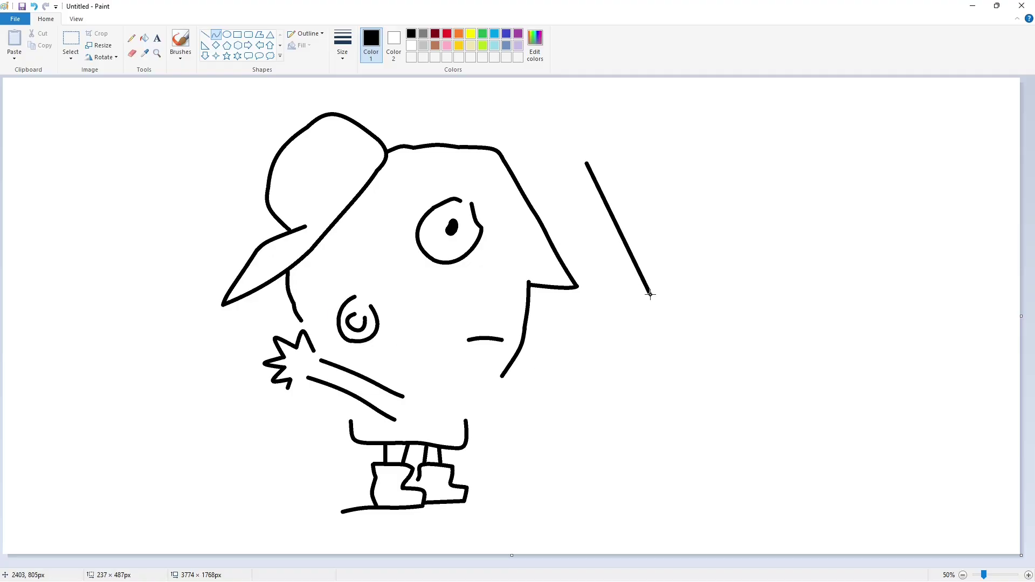
mouse_move(716, 268)
mouse_down()
mouse_move(606, 292)
mouse_move(618, 287)
mouse_move(582, 377)
mouse_up()
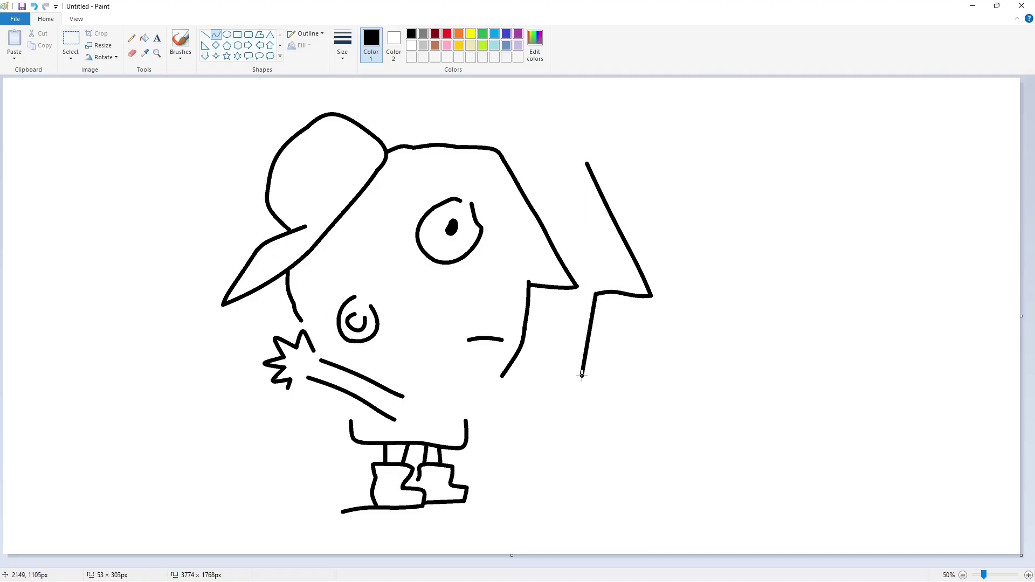
drag(595, 323, 600, 324)
drag(597, 346, 600, 345)
click(652, 338)
click(566, 350)
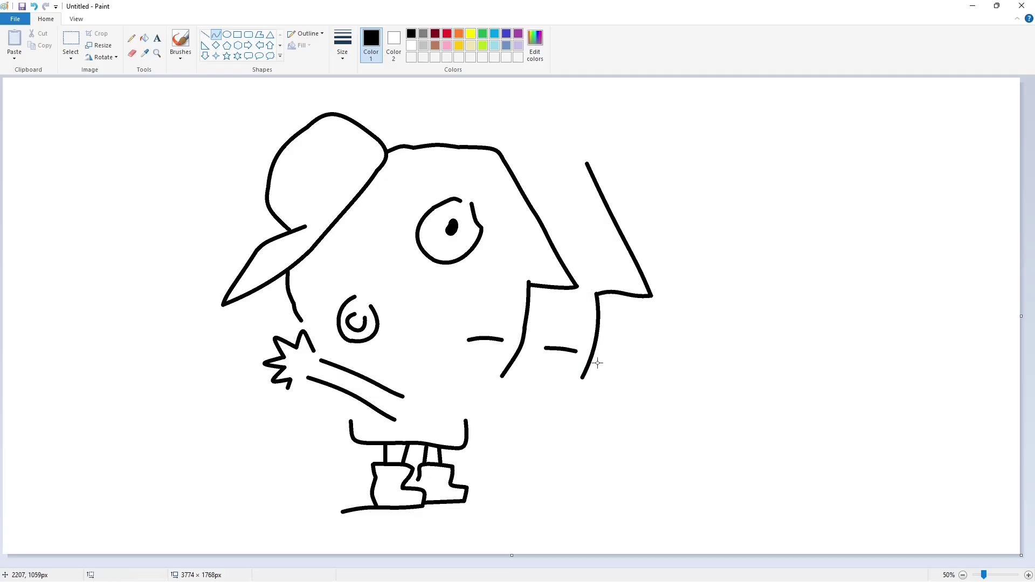
Step: Draw the second figure's left-reaching arm as two sloping curves ending in a spiky hand over the first figure
drag(533, 405, 439, 359)
drag(491, 385, 424, 366)
click(496, 381)
mouse_move(480, 396)
mouse_down()
mouse_move(436, 356)
mouse_move(424, 315)
mouse_move(400, 323)
mouse_move(394, 356)
mouse_up()
click(400, 324)
click(470, 326)
drag(395, 351, 382, 342)
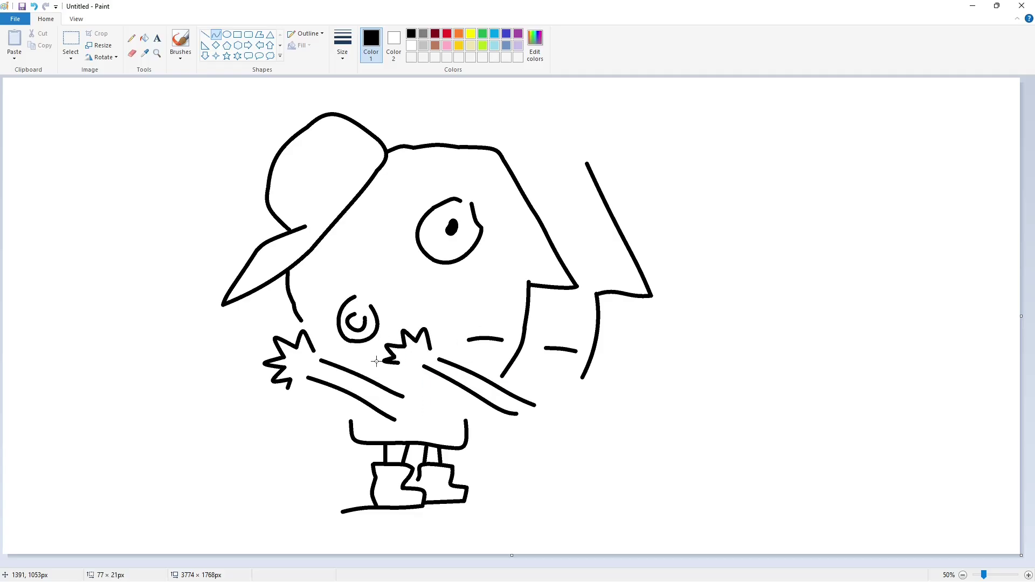
Step: Draw the second figure's right-reaching arm as two curves ending in a spiky hand with pointed fingers
drag(570, 404, 644, 379)
click(650, 386)
mouse_move(640, 379)
mouse_down()
mouse_move(641, 360)
mouse_move(671, 365)
mouse_move(655, 397)
mouse_up()
click(648, 384)
click(726, 370)
click(652, 394)
key(ctrl+z)
mouse_move(662, 390)
mouse_down()
mouse_move(682, 386)
mouse_move(633, 399)
mouse_up()
click(725, 392)
mouse_move(648, 400)
mouse_down()
mouse_move(666, 406)
mouse_move(564, 425)
mouse_move(584, 410)
mouse_up()
click(608, 411)
click(699, 422)
Step: Draw the second figure's two legs with four short straight lines right of the first figure's boots
click(205, 35)
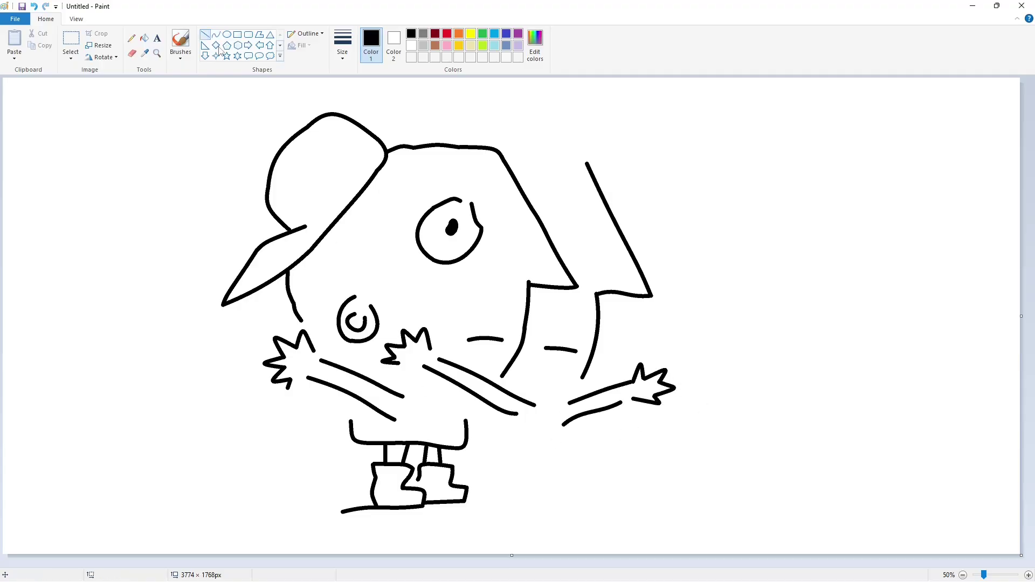
drag(505, 454, 502, 462)
key(ctrl+z)
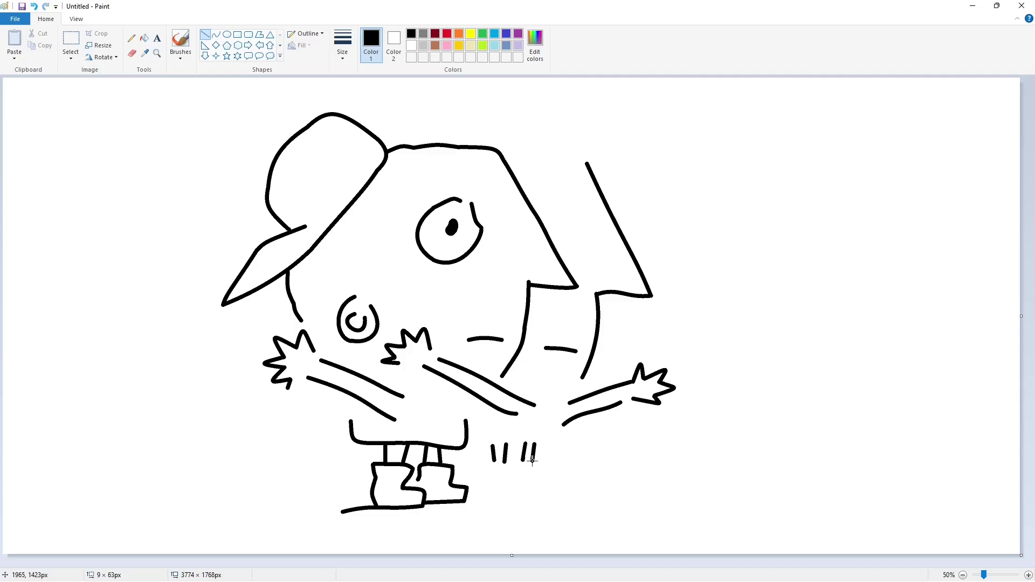
click(556, 457)
Step: Draw two boots beneath the second figure's legs using straight lines and curves
mouse_move(486, 462)
mouse_down()
mouse_move(475, 497)
mouse_move(512, 500)
mouse_up()
click(536, 485)
click(516, 469)
click(217, 35)
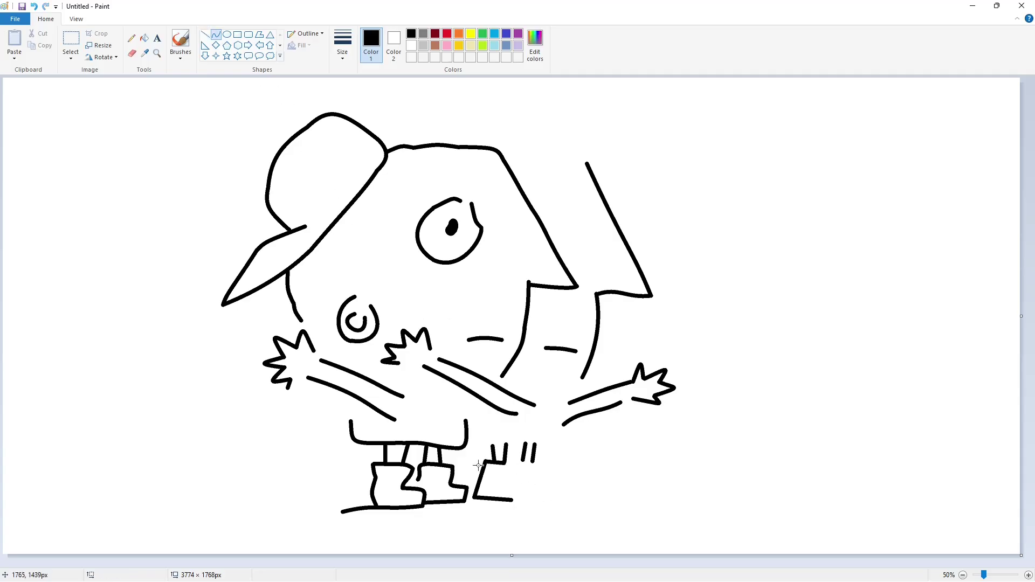
drag(533, 474, 538, 460)
click(538, 460)
click(544, 489)
drag(543, 496, 525, 501)
click(545, 501)
click(545, 501)
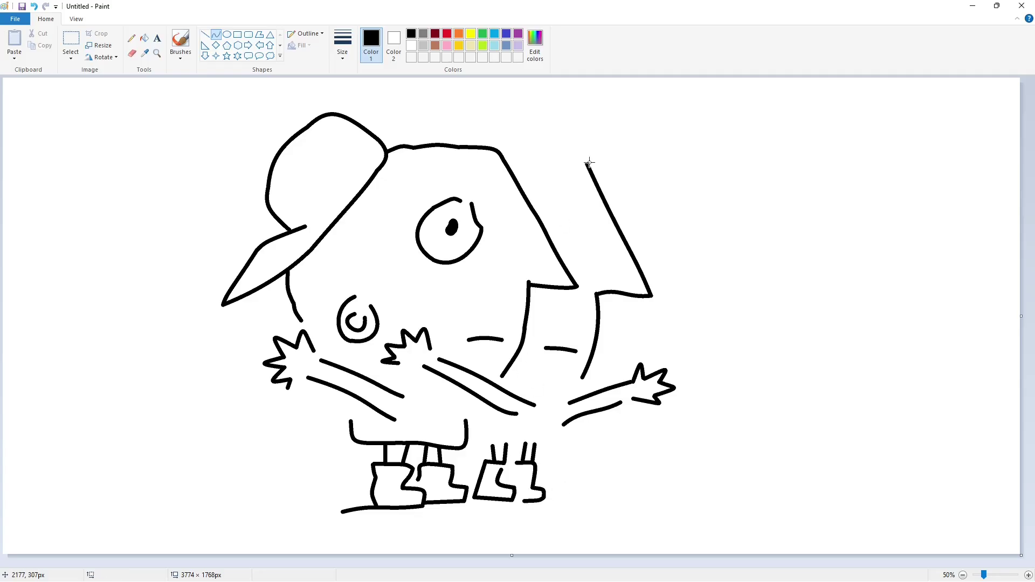
Step: Draw a third head joined to the second's top, with a flat top, long slanted nose, chin curve and short mouth
mouse_move(587, 164)
mouse_down()
mouse_move(717, 166)
mouse_move(734, 301)
mouse_move(674, 301)
mouse_move(660, 364)
mouse_up()
click(629, 167)
click(629, 167)
key(ctrl+z)
click(703, 240)
click(703, 240)
click(703, 303)
click(702, 303)
click(672, 331)
click(672, 331)
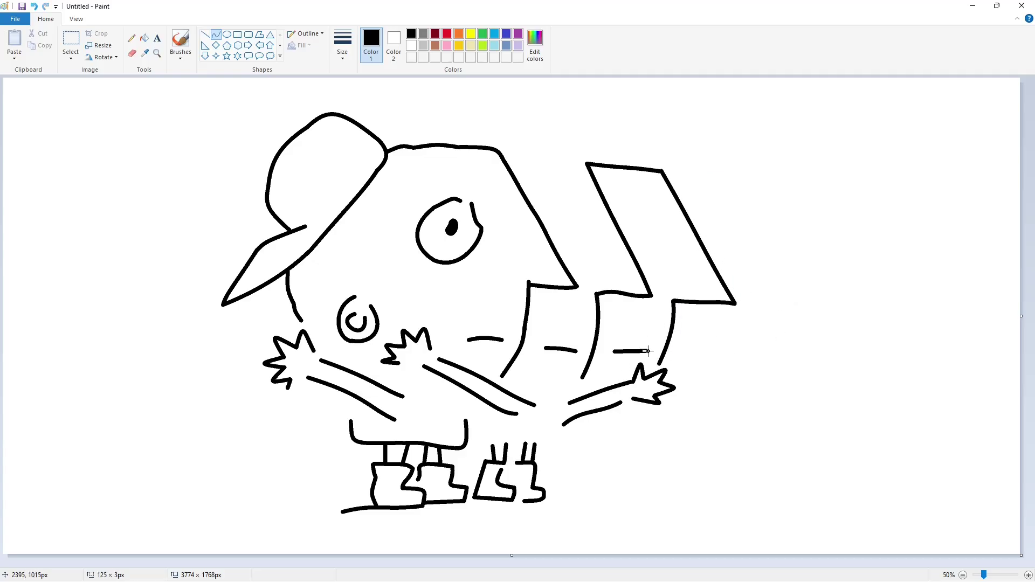
Step: Draw the upper edge of the third figure's right-reaching arm, ending in a spiky hand with pointed fingers
click(651, 419)
mouse_move(651, 419)
mouse_down()
mouse_move(714, 384)
mouse_move(735, 392)
mouse_move(725, 400)
mouse_up()
click(652, 419)
click(685, 402)
click(685, 402)
double_click(700, 368)
click(720, 362)
click(720, 361)
double_click(751, 369)
click(806, 377)
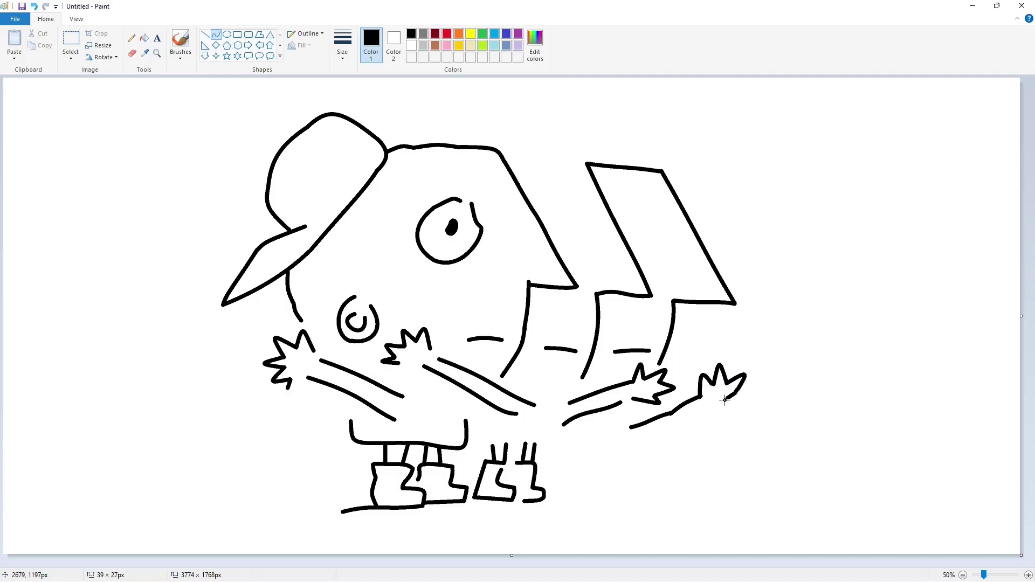
Step: Finish the lower side of the third figure's hand and draw the arm's lower edge as a curve
double_click(753, 402)
drag(806, 407, 634, 441)
key(ctrl+z)
click(717, 408)
click(671, 419)
click(671, 420)
Step: Draw the third figure's body base and side with straight lines, plus four short leg lines beneath it
click(587, 449)
mouse_move(552, 447)
mouse_down()
mouse_move(623, 443)
mouse_move(562, 466)
mouse_move(593, 466)
mouse_up()
click(205, 34)
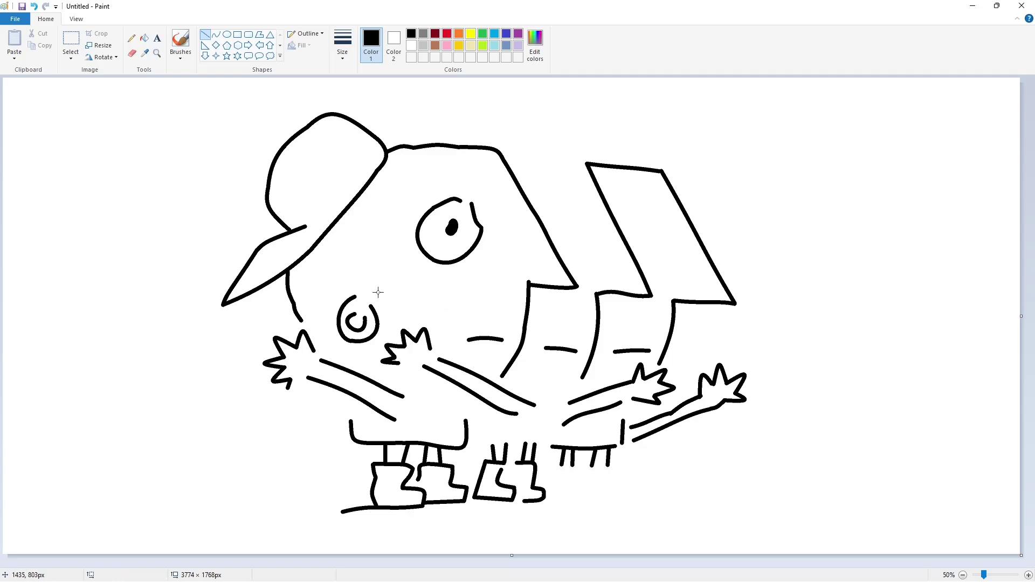
Step: Draw the third figure's left boot beneath its first pair of leg lines using curves
click(215, 34)
click(553, 470)
click(553, 471)
mouse_move(544, 490)
mouse_down()
mouse_move(555, 464)
mouse_move(591, 499)
mouse_up()
click(577, 463)
click(577, 463)
click(593, 478)
click(593, 478)
mouse_move(592, 465)
mouse_down()
mouse_move(626, 497)
mouse_move(561, 500)
mouse_move(585, 477)
mouse_up()
Step: Draw the third figure's right boot, with toe and sole, beneath its second pair of leg lines
click(621, 465)
click(620, 465)
click(632, 485)
click(632, 485)
click(615, 500)
click(615, 500)
click(594, 502)
click(594, 502)
click(205, 34)
click(674, 474)
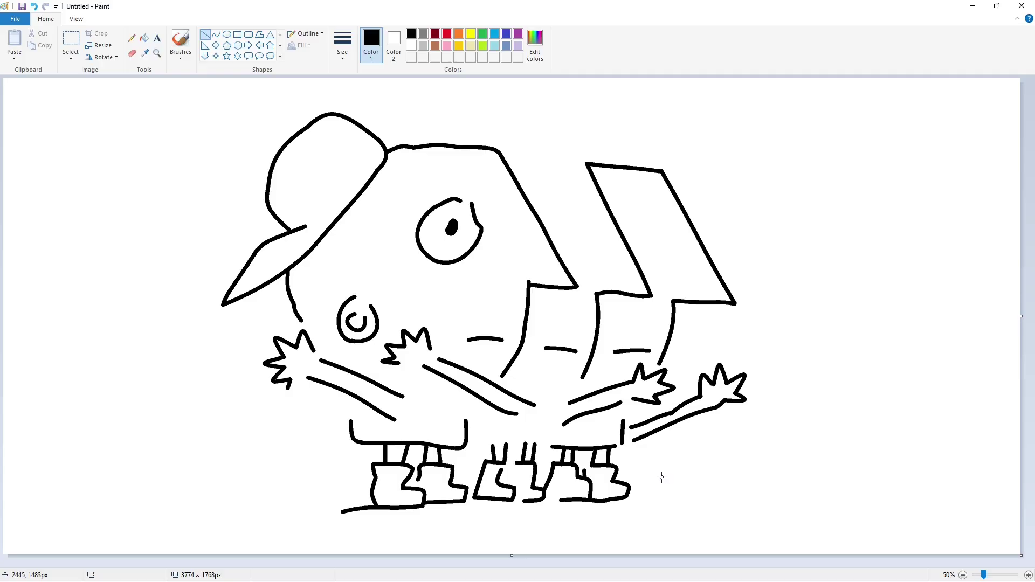
Step: Copy the whole drawing and widen the canvas to the right to 7144 × 1768 px
key(ctrl+a)
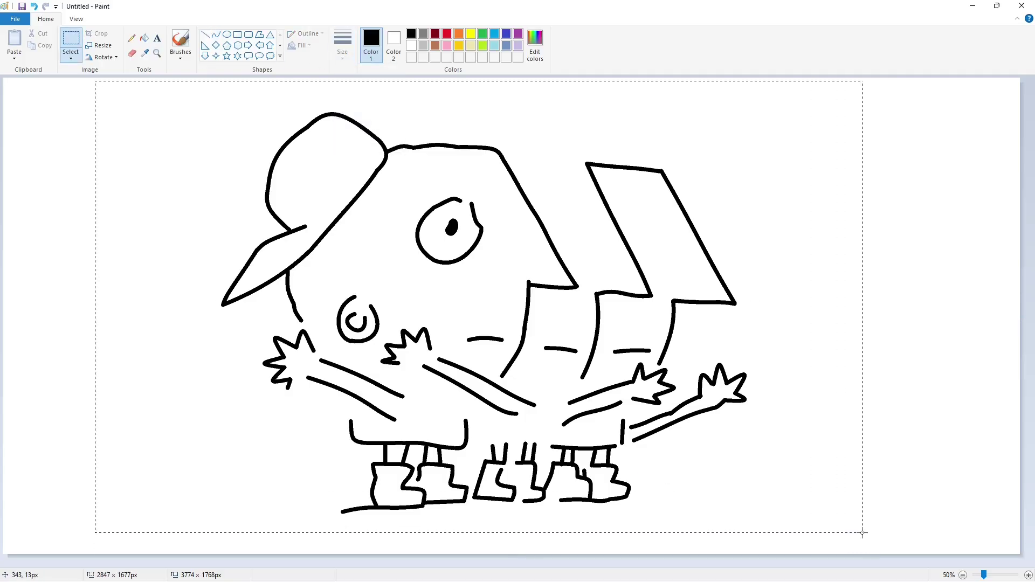
click(963, 576)
drag(512, 197, 966, 198)
click(1028, 575)
drag(432, 563, 911, 564)
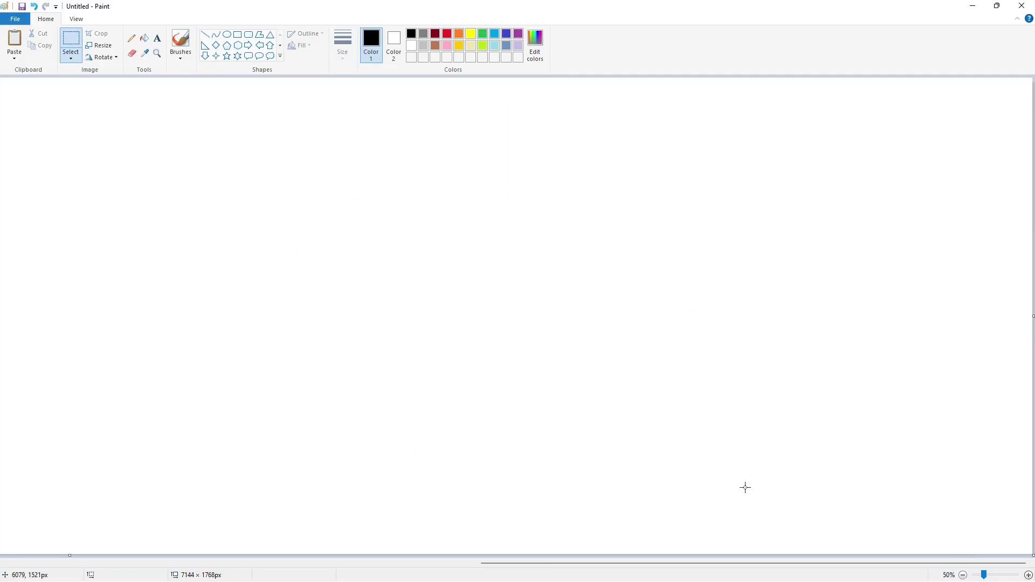
Step: Paste a duplicate of the drawing in the blank area to the right of the original
key(ctrl+v)
click(71, 54)
click(101, 157)
drag(252, 242, 408, 231)
click(932, 344)
scroll(931, 344, left, 15)
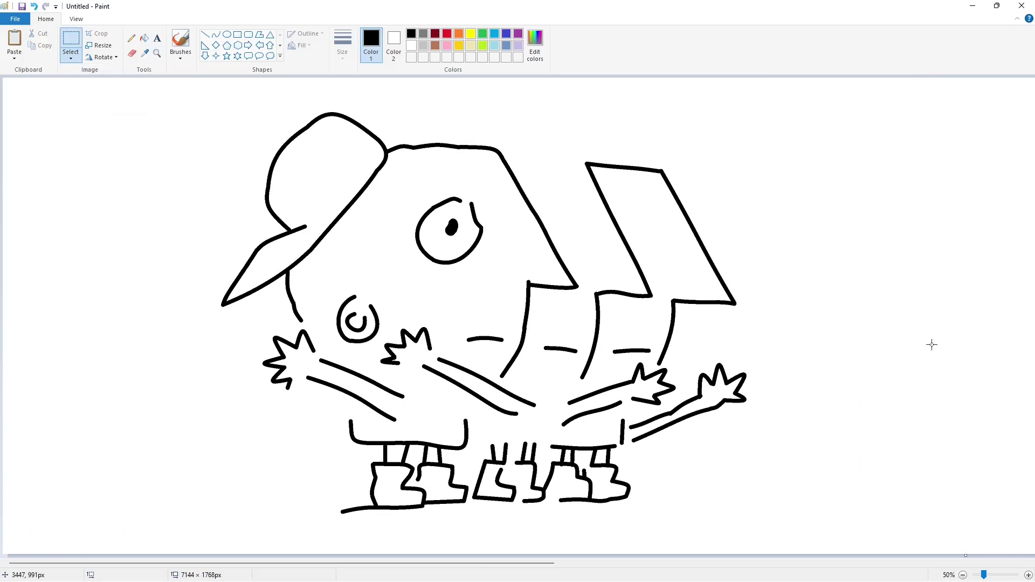
Step: Draw the wavy upper edge of a dark red stripe running down the second figure's head to its nose
click(435, 33)
click(216, 35)
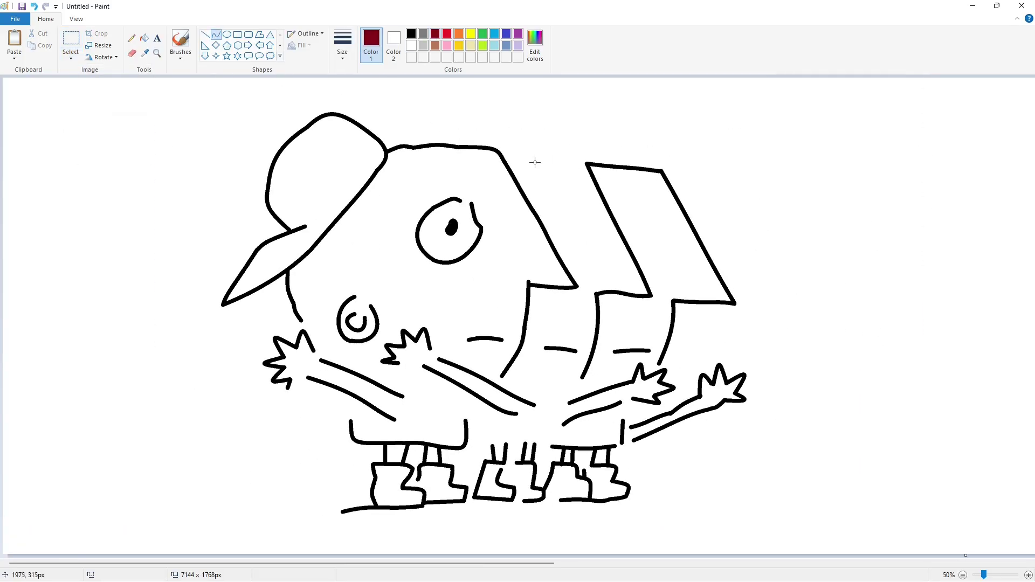
mouse_move(505, 160)
mouse_down()
mouse_move(566, 206)
mouse_move(638, 189)
mouse_move(567, 207)
mouse_move(600, 261)
mouse_move(629, 241)
mouse_move(627, 294)
mouse_up()
click(601, 260)
double_click(631, 280)
Step: Draw the stripe's wavy lower edge parallel to the first, down to the second figure's nose
mouse_move(520, 183)
mouse_down()
mouse_move(552, 195)
mouse_move(592, 239)
mouse_move(602, 283)
mouse_up()
double_click(546, 187)
click(536, 207)
click(536, 208)
click(568, 267)
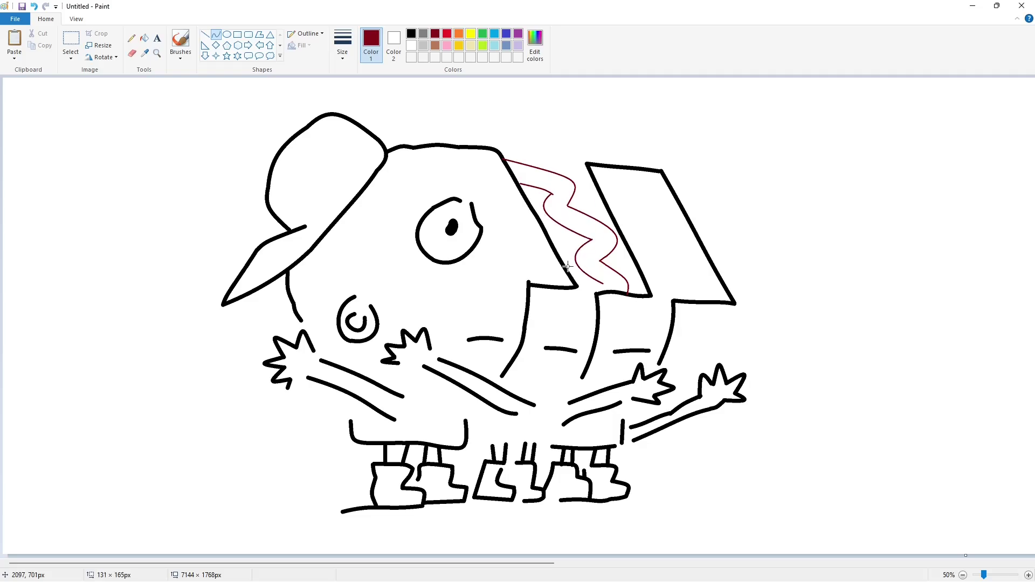
click(568, 266)
Step: Draw the wavy upper edge of a dark red stripe across the third figure's head down to its nose
mouse_move(591, 169)
mouse_down()
mouse_move(627, 194)
mouse_move(668, 250)
mouse_up()
click(638, 180)
click(644, 174)
click(662, 205)
click(672, 204)
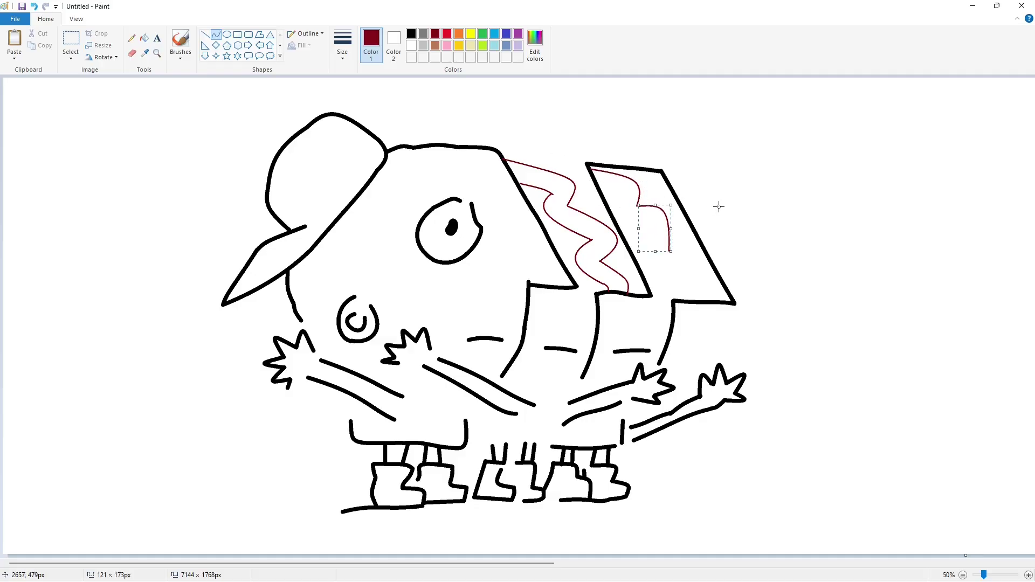
click(719, 205)
click(690, 245)
click(744, 249)
key(ctrl+z)
mouse_move(698, 271)
mouse_down()
mouse_move(619, 195)
mouse_move(689, 272)
mouse_move(693, 299)
mouse_up()
click(703, 270)
key(ctrl+z)
Step: Draw the wavy lower edge of the third figure's head stripe, parallel to its upper edge
click(612, 191)
click(614, 224)
click(614, 223)
click(658, 268)
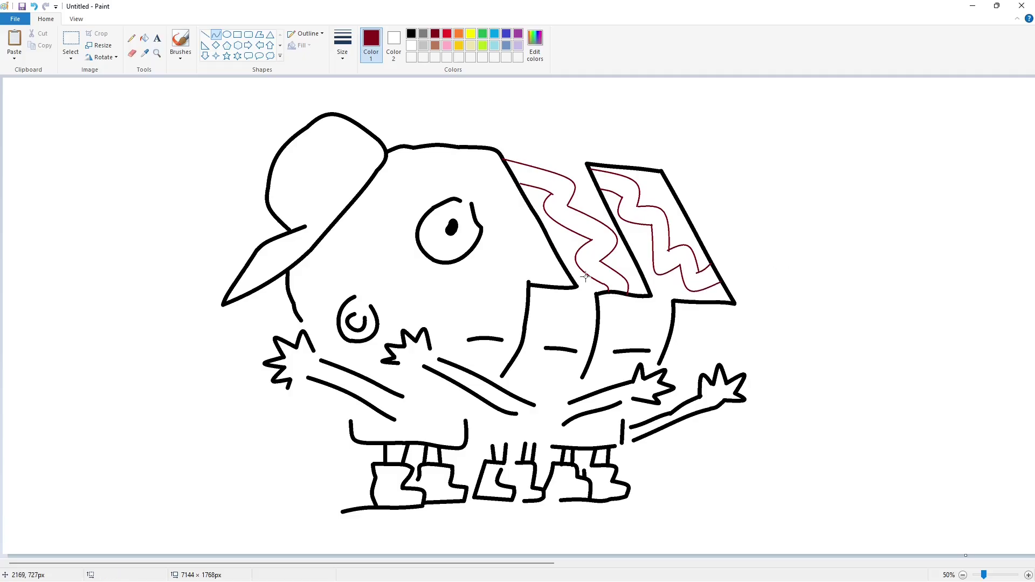
Step: Outline a wavy stripe around the second figure's mouth and fill it and both head stripes with dark red
click(573, 301)
mouse_move(566, 319)
mouse_down()
mouse_move(576, 325)
mouse_move(547, 313)
mouse_up()
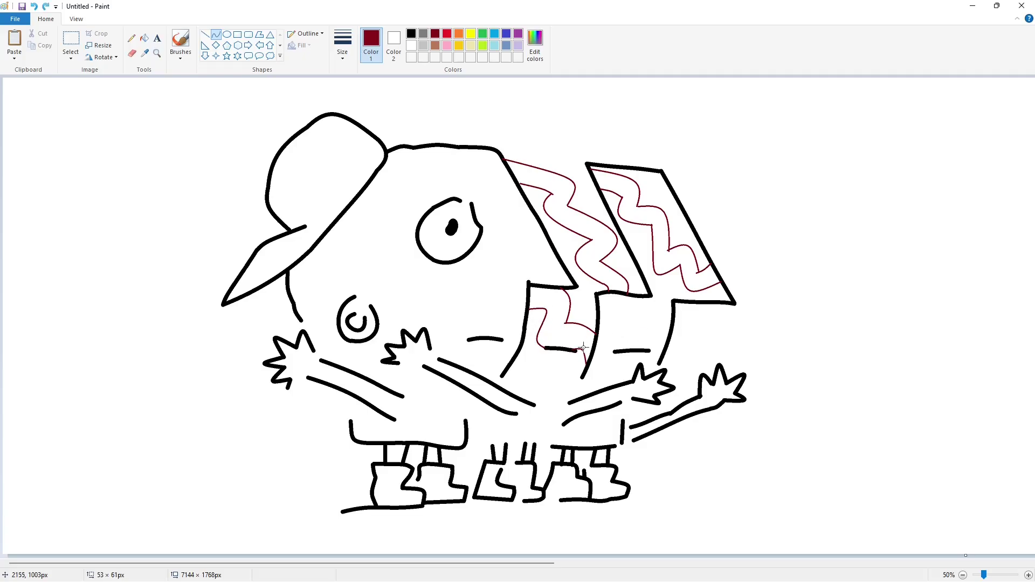
click(144, 38)
click(558, 186)
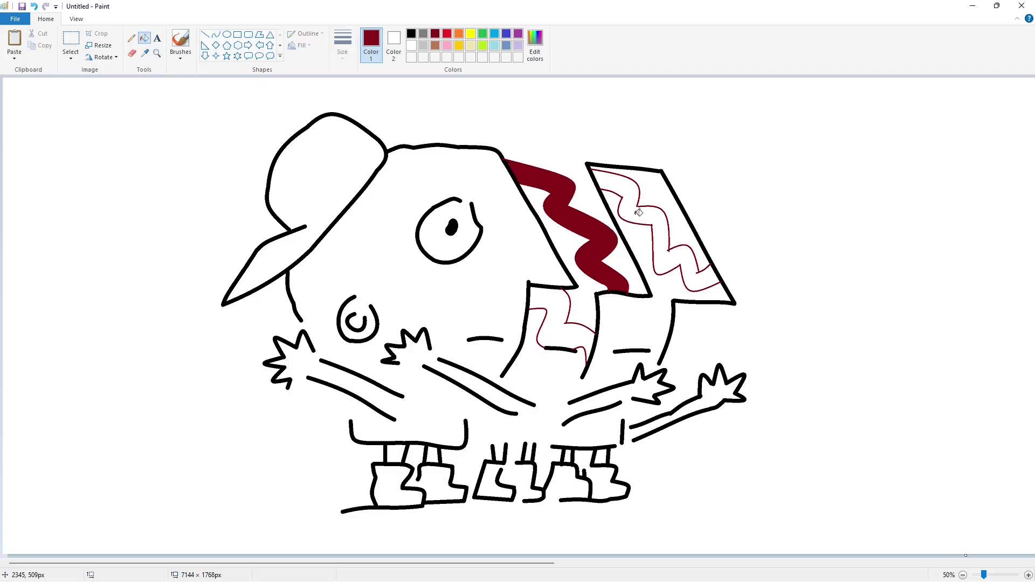
click(638, 211)
click(560, 303)
Step: Draw a dark red zigzag stripe edge below the third figure's nose, reaching its chin curve
click(216, 35)
click(629, 312)
drag(632, 320, 659, 324)
mouse_move(646, 321)
mouse_down()
mouse_move(645, 302)
mouse_move(672, 310)
mouse_up()
click(668, 317)
click(709, 313)
Step: Draw the left edge of the third figure's face stripe down to its mouth
drag(610, 293, 629, 349)
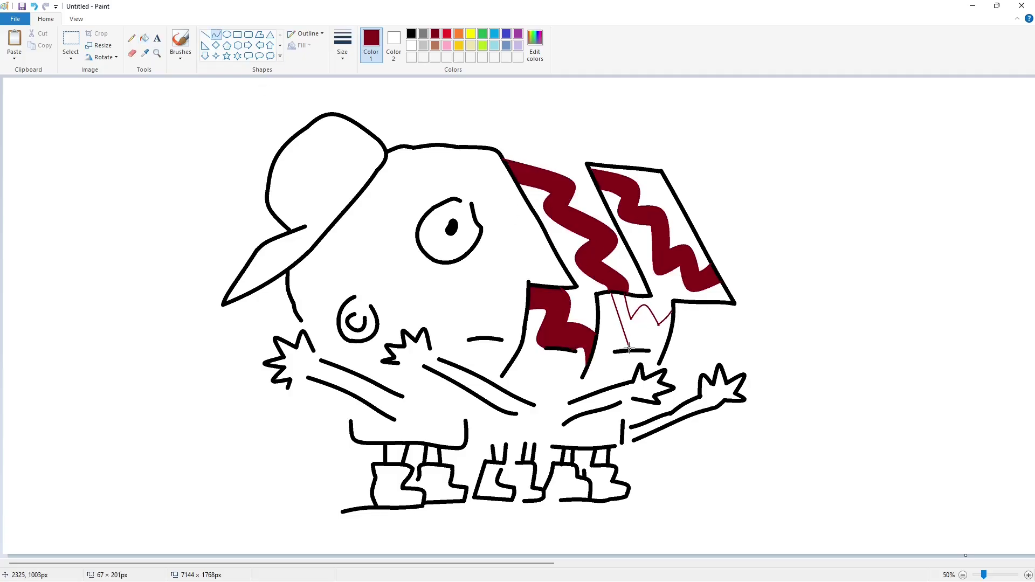
click(620, 323)
click(692, 334)
key(ctrl+z)
drag(610, 293, 625, 355)
Step: Outline a patch below the third figure's mouth and fill it and the face stripe with dark red
mouse_move(633, 381)
mouse_down()
mouse_move(639, 356)
mouse_move(596, 392)
mouse_up()
double_click(592, 377)
click(144, 38)
click(630, 324)
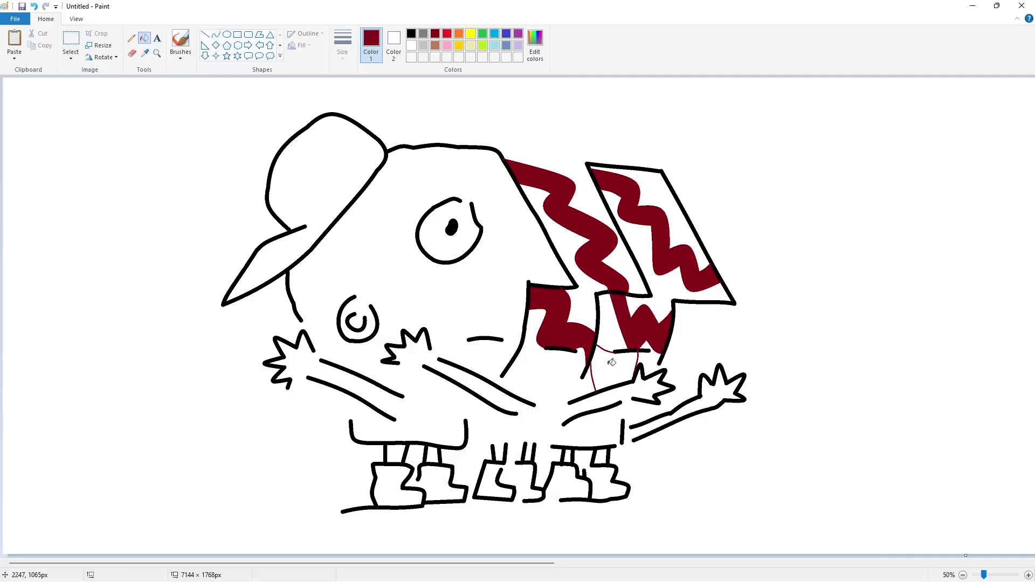
click(612, 362)
Step: Draw a dark red wavy line below the second figure's mouth, spanning between the two chin curves
click(217, 35)
drag(512, 362, 580, 385)
key(ctrl+z)
click(536, 356)
click(536, 356)
click(567, 366)
click(566, 366)
key(ctrl+z)
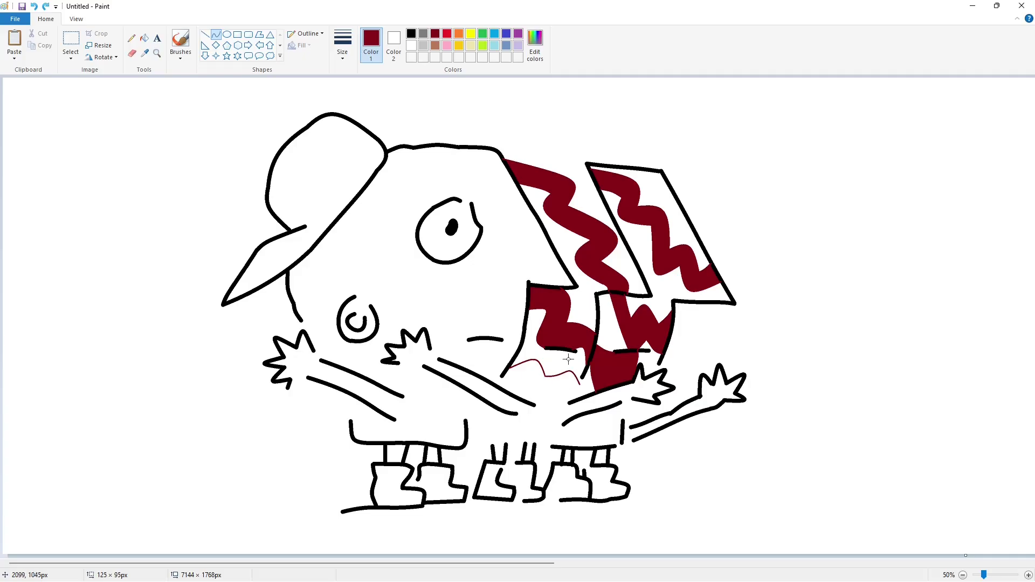
click(570, 358)
click(558, 378)
click(519, 371)
Step: Draw the stripe's wavy lower edge below the second figure's chin, between the two arms
mouse_move(503, 388)
mouse_down()
mouse_move(570, 403)
mouse_move(562, 387)
mouse_up()
click(518, 386)
click(547, 409)
click(561, 391)
Step: Outline a dark red patch on the third figure's body above its legs with curves
mouse_move(562, 446)
mouse_down()
mouse_move(585, 422)
mouse_move(621, 424)
mouse_up()
click(569, 413)
click(575, 412)
click(599, 425)
click(601, 425)
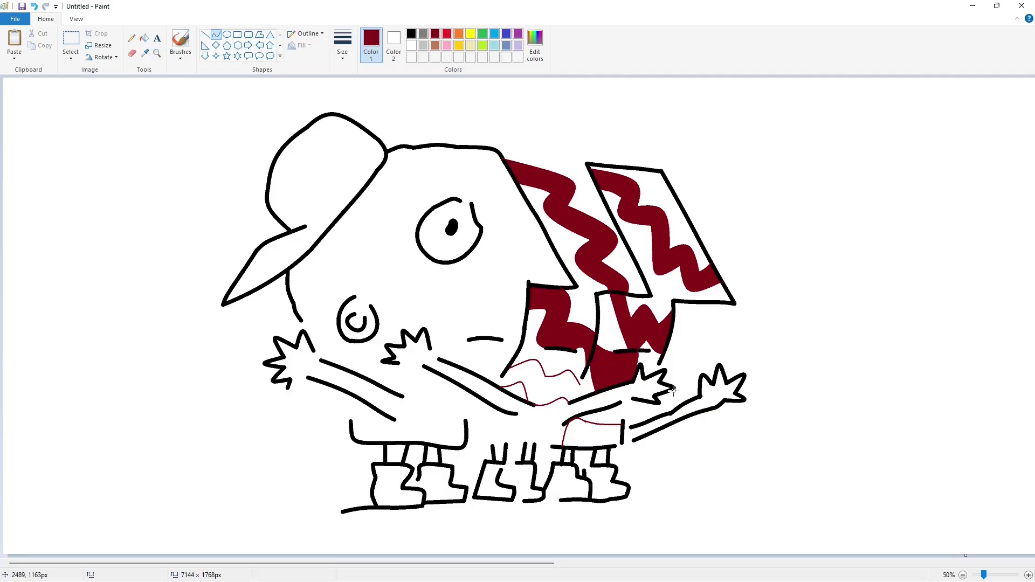
Step: Draw two dark red circles on the first figure, one under the hat brim and one above its boots
click(227, 34)
drag(303, 259, 334, 291)
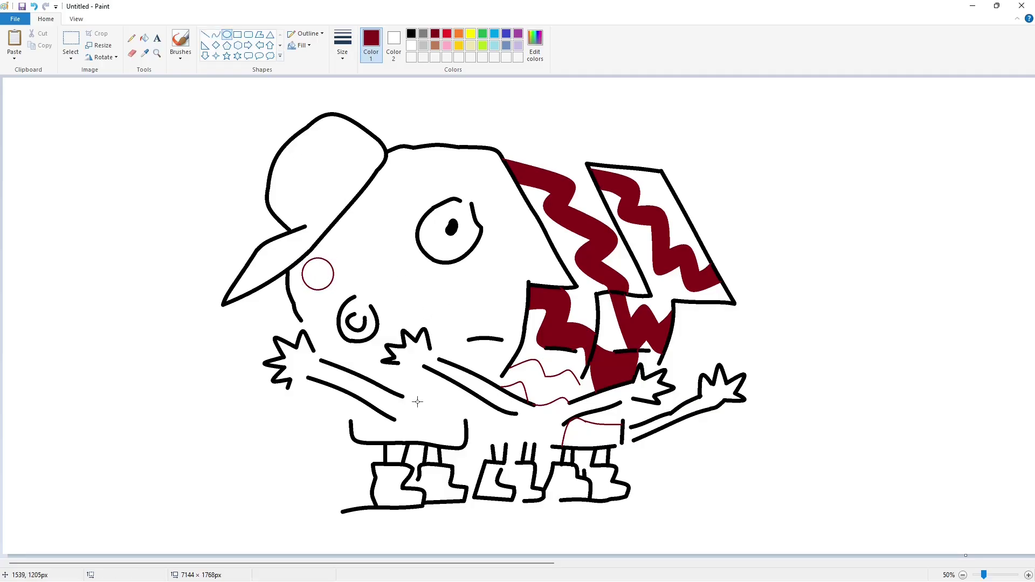
mouse_move(416, 401)
mouse_down()
mouse_move(449, 435)
mouse_move(432, 422)
mouse_up()
click(288, 116)
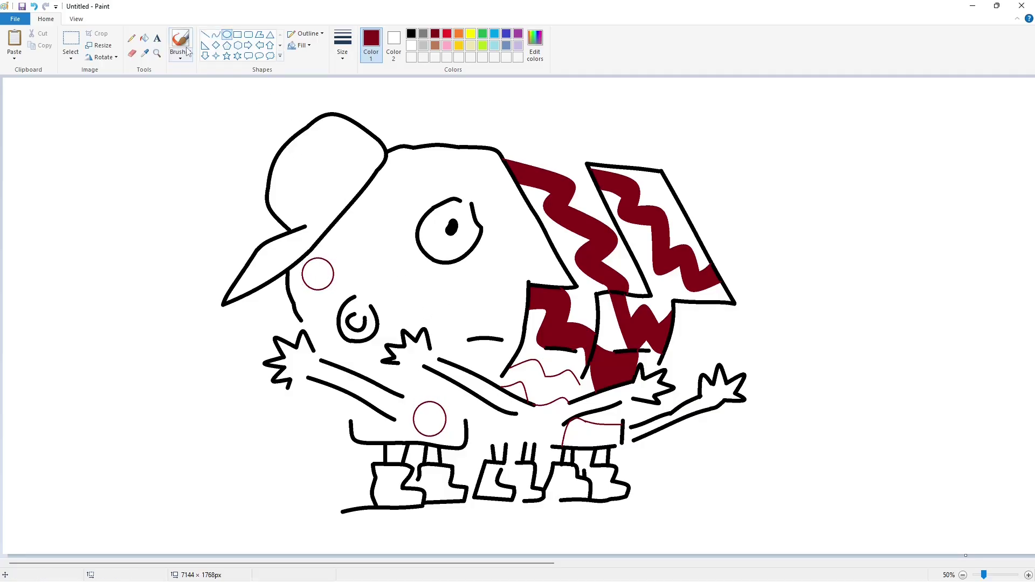
Step: Draw two partial dark red spots on the first figure, against the hat brim and above its left arm
click(216, 34)
drag(332, 227, 356, 201)
click(347, 245)
click(378, 226)
click(427, 222)
click(382, 357)
mouse_move(375, 382)
mouse_down()
mouse_move(402, 396)
mouse_move(420, 368)
mouse_up()
Step: Draw a dark red spot from curves just below the first figure's small eye
mouse_move(345, 340)
mouse_down()
mouse_move(334, 364)
mouse_move(352, 371)
mouse_up()
click(333, 342)
click(328, 357)
click(364, 353)
click(364, 367)
Step: Draw three dark red circles on the first figure's face: above the mouth, above the large eye and near the nose
click(227, 35)
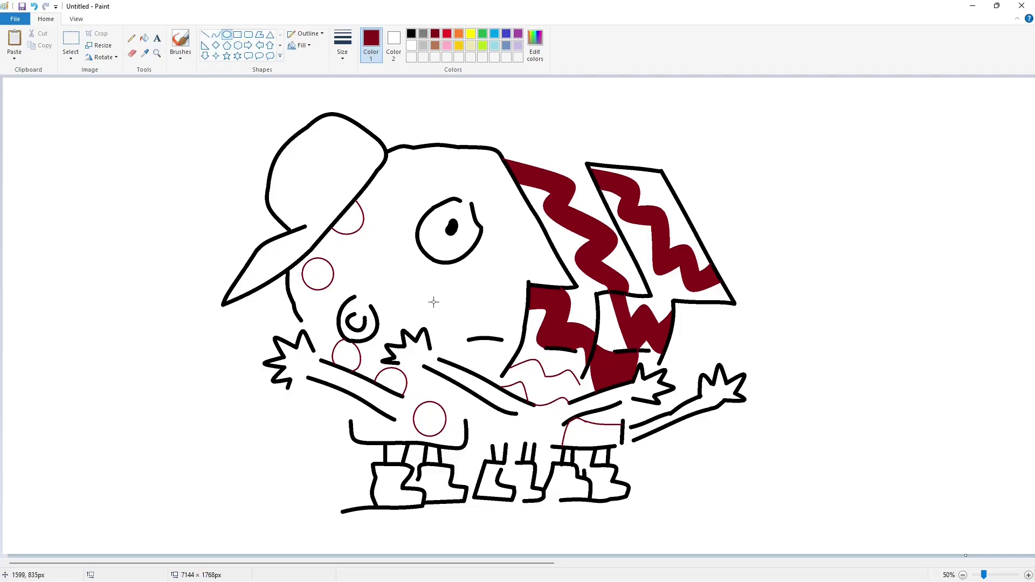
drag(438, 294, 479, 328)
drag(402, 159, 438, 191)
mouse_move(489, 235)
mouse_down()
mouse_move(499, 259)
mouse_move(520, 267)
mouse_up()
Step: Draw a dark red circle in the blank area left of the hat, then select and copy it
mouse_move(379, 269)
mouse_down()
mouse_move(417, 312)
mouse_move(78, 162)
mouse_up()
click(70, 39)
drag(26, 107, 155, 264)
key(ctrl+c)
Step: Paste the copied circle and try to skew it
key(ctrl+v)
click(99, 46)
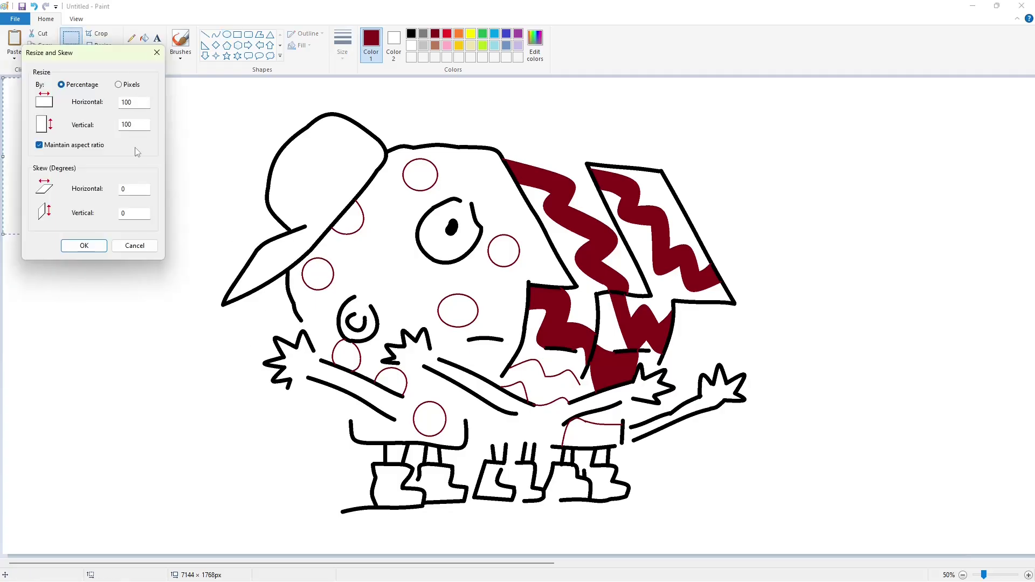
text(5)
key(Return)
drag(135, 189, 86, 192)
key(ctrl+z)
Step: Paste a skewed copy of the circle and place it on the first figure's face between the eyes
key(ctrl+v)
click(101, 45)
text(3)
drag(65, 127, 403, 285)
Step: Paste another copy of the circle, skew it horizontally by 3 degrees, flip it horizontally and place it above and right of the large eye
key(ctrl+v)
click(102, 57)
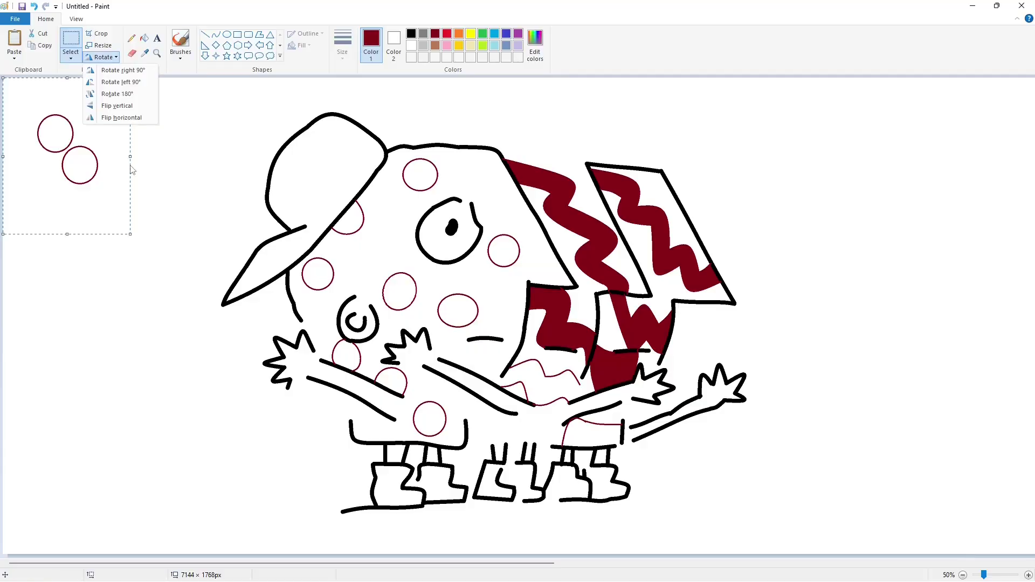
click(102, 48)
drag(132, 188, 97, 186)
text(3)
key(Return)
click(102, 57)
click(107, 118)
drag(72, 138, 479, 178)
click(597, 190)
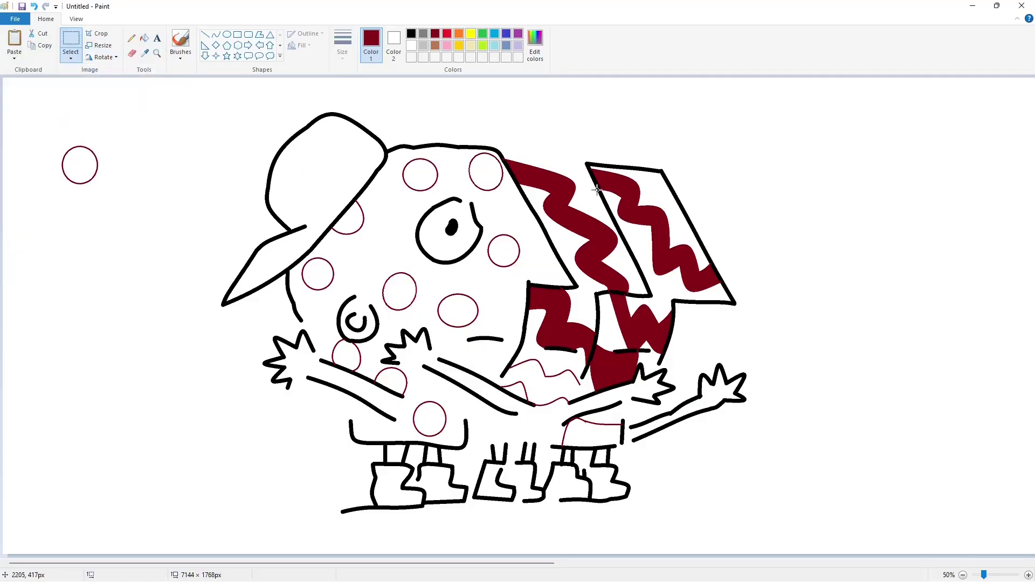
Step: Draw a dark red circle in the lower left corner of the first figure's body
click(225, 35)
click(217, 35)
mouse_move(353, 422)
mouse_down()
mouse_move(373, 409)
mouse_move(373, 441)
mouse_up()
click(360, 408)
click(360, 408)
key(ctrl+z)
Step: Fill all the circles on the first figure's face and body with dark red
click(143, 38)
click(348, 217)
click(317, 275)
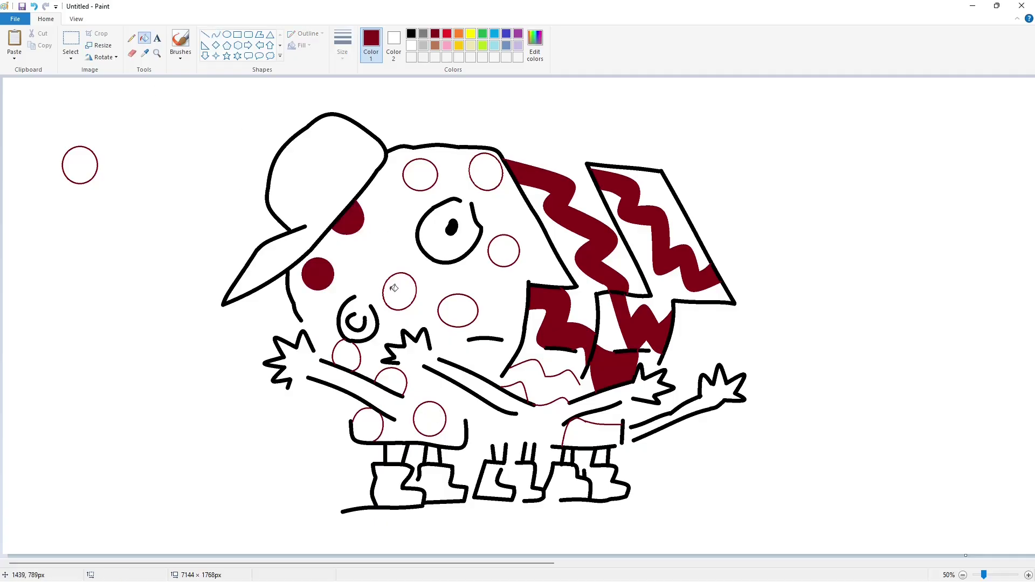
click(400, 291)
click(458, 311)
click(500, 256)
click(485, 172)
click(420, 174)
click(346, 355)
click(391, 380)
click(430, 419)
click(369, 424)
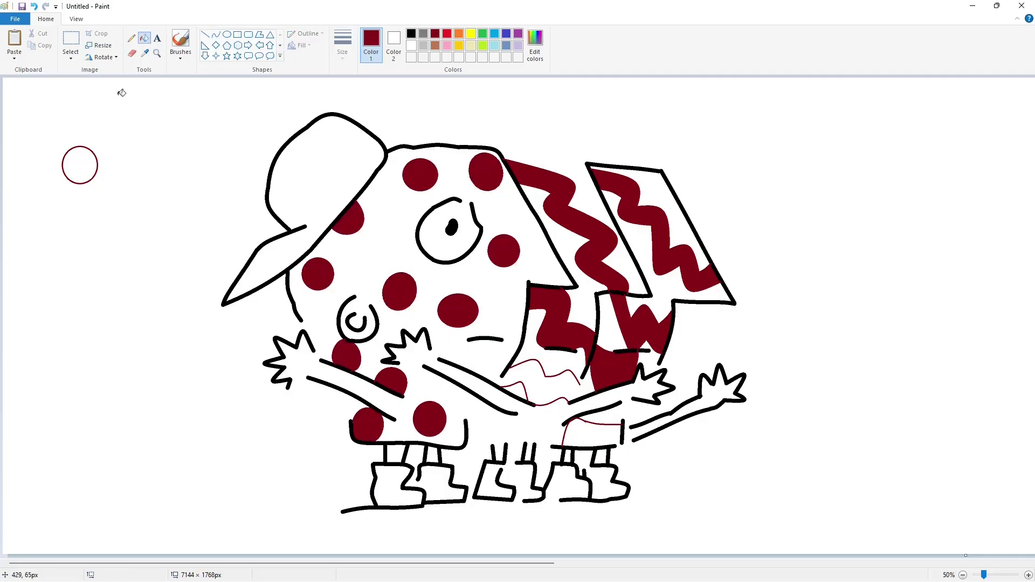
Step: Copy the dark red circle left of the hat, paste it and skew the copy horizontally by 5 degrees
click(227, 35)
click(71, 39)
drag(28, 109, 156, 265)
key(ctrl+c)
key(ctrl+v)
click(100, 46)
drag(132, 189, 81, 198)
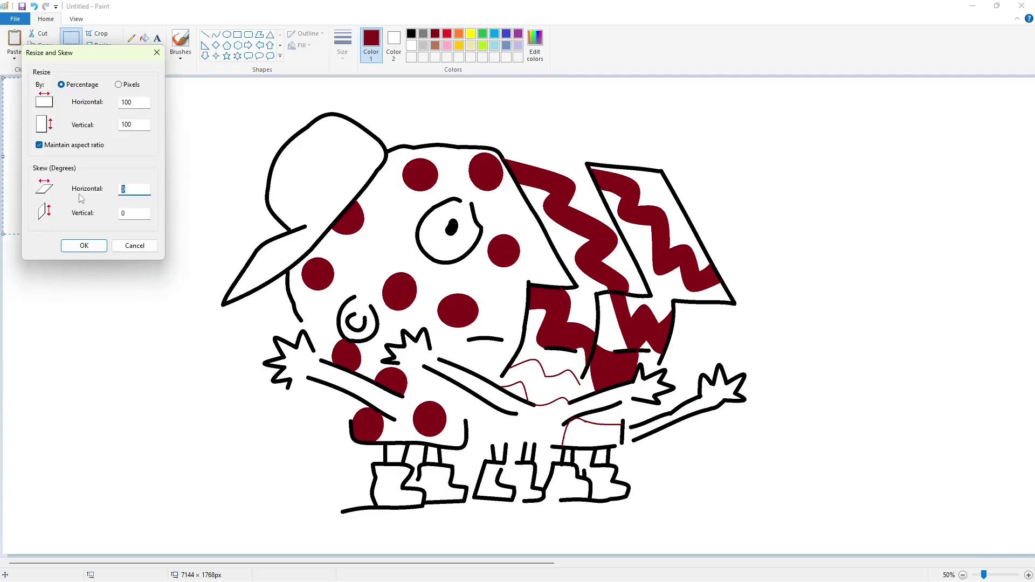
text(5)
key(Return)
Step: Flip the skewed circle horizontally, place it over the first figure's mouth line and fill it with dark red
click(103, 57)
click(114, 119)
drag(76, 138, 485, 351)
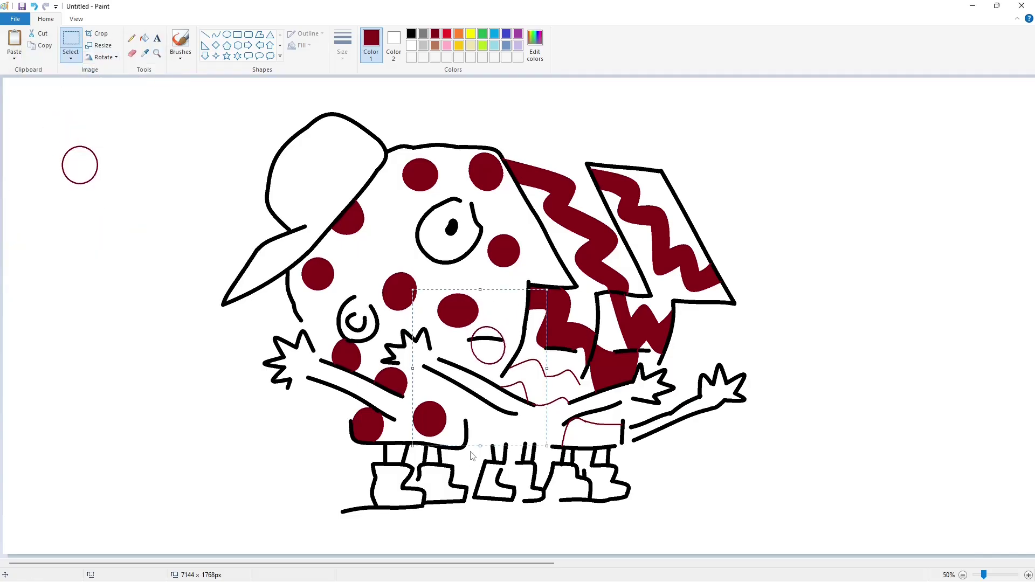
click(472, 456)
click(144, 38)
click(496, 350)
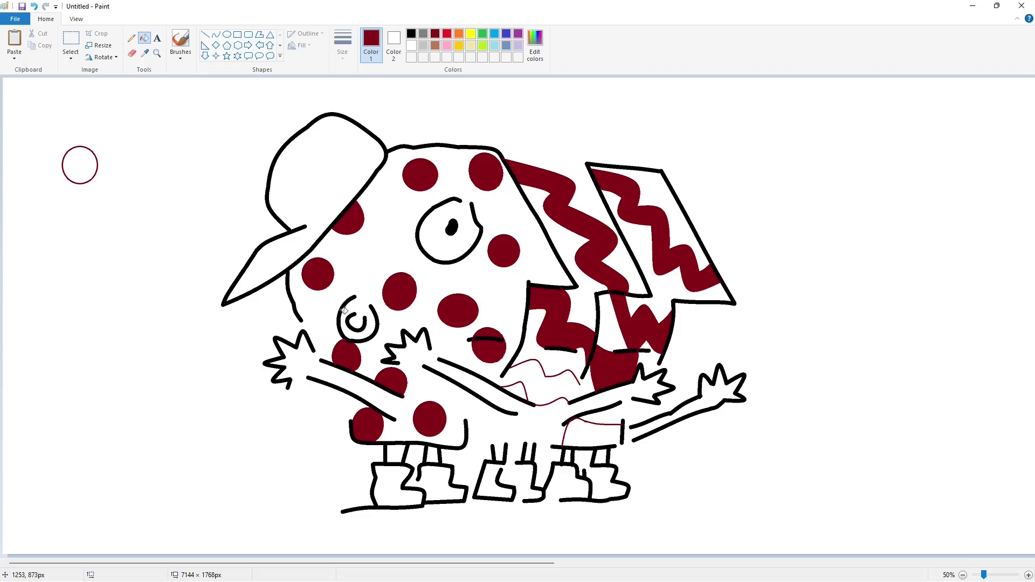
Step: Draw a wide, thin black outlined rectangle in the blank area left of the first figure's lower body
click(238, 34)
click(343, 43)
click(367, 135)
click(411, 34)
drag(152, 411, 332, 473)
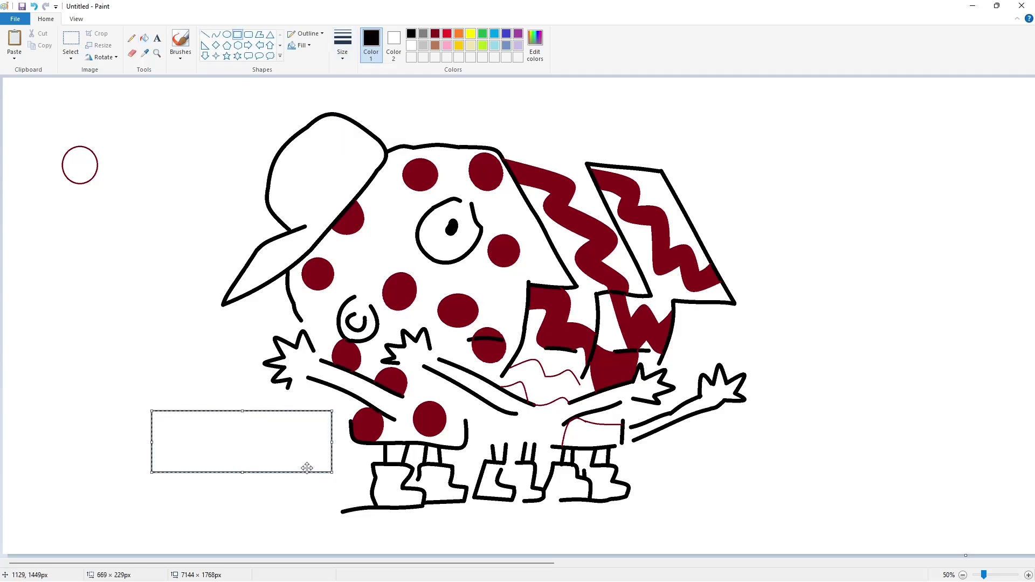
drag(242, 411, 247, 421)
drag(331, 447, 341, 447)
click(441, 455)
Step: Fill the rectangle, including its outline, with lavender
click(144, 38)
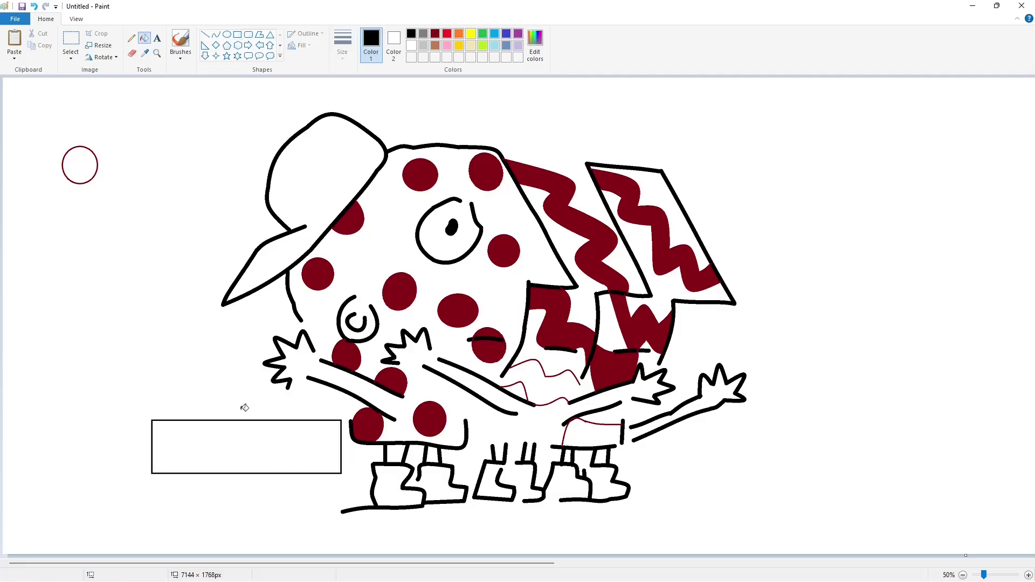
click(248, 444)
click(518, 46)
click(302, 440)
Step: Draw a thin black vertical line across the lavender rectangle, about a third of the way along it
click(205, 35)
click(411, 33)
click(342, 44)
click(366, 118)
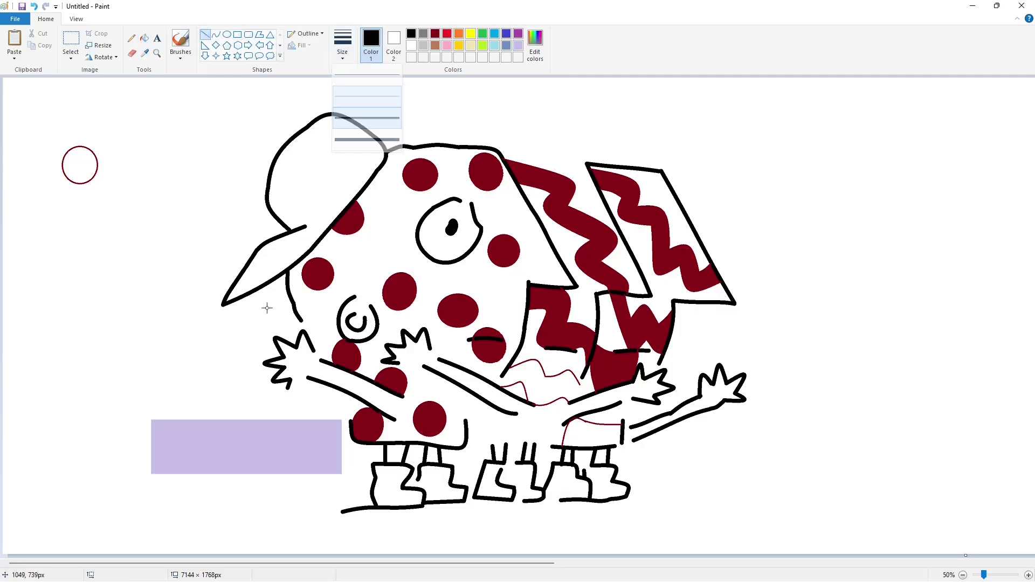
click(267, 308)
drag(206, 417, 206, 484)
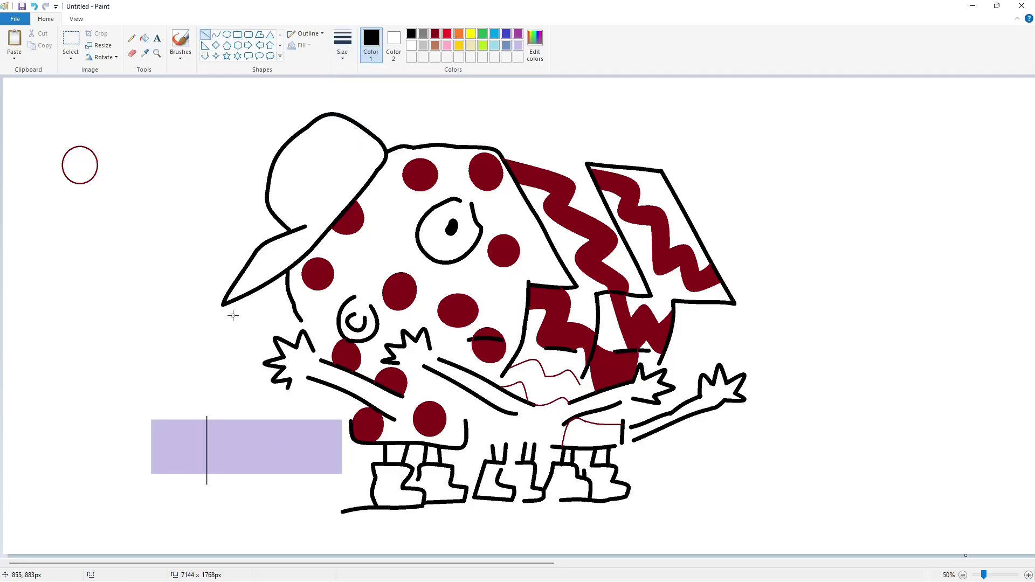
Step: Draw two concentric black circles against the rectangle's upper edge, just right of the vertical line
click(227, 35)
mouse_move(216, 422)
mouse_down()
mouse_move(247, 456)
mouse_move(239, 445)
mouse_up()
click(307, 439)
click(286, 441)
Step: Draw horizontal black lines leading left to the vertical line from the inner circle's top and the outer circle's bottom
click(1028, 575)
scroll(372, 453, down, 5)
scroll(372, 452, up, 2)
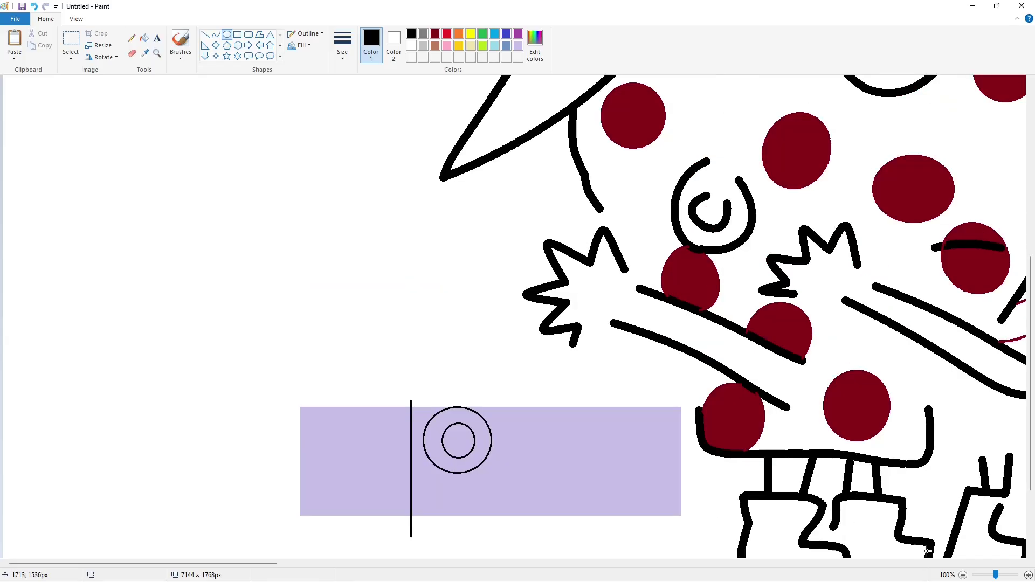
scroll(403, 311, down, 1)
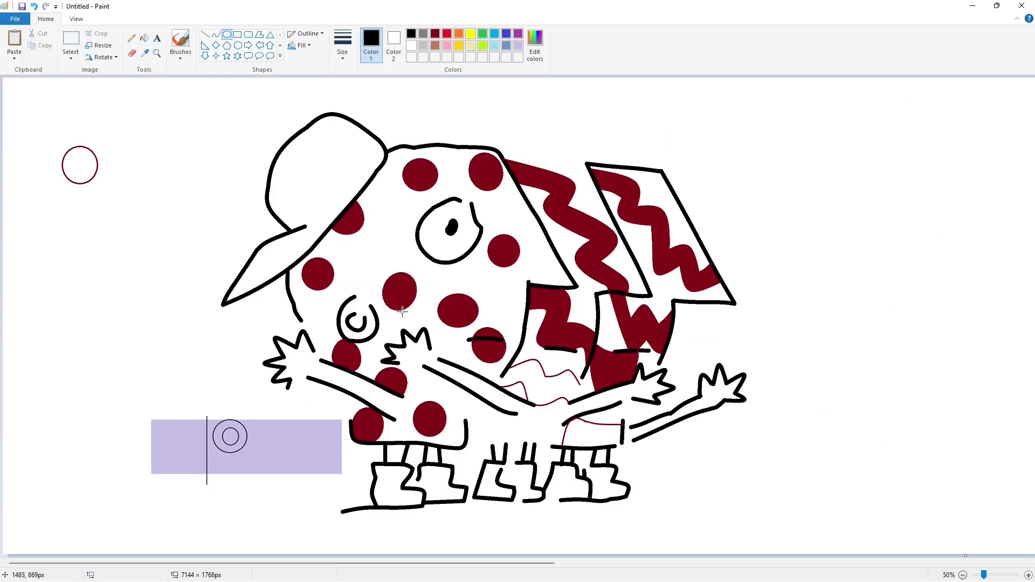
click(1029, 575)
scroll(419, 488, down, 5)
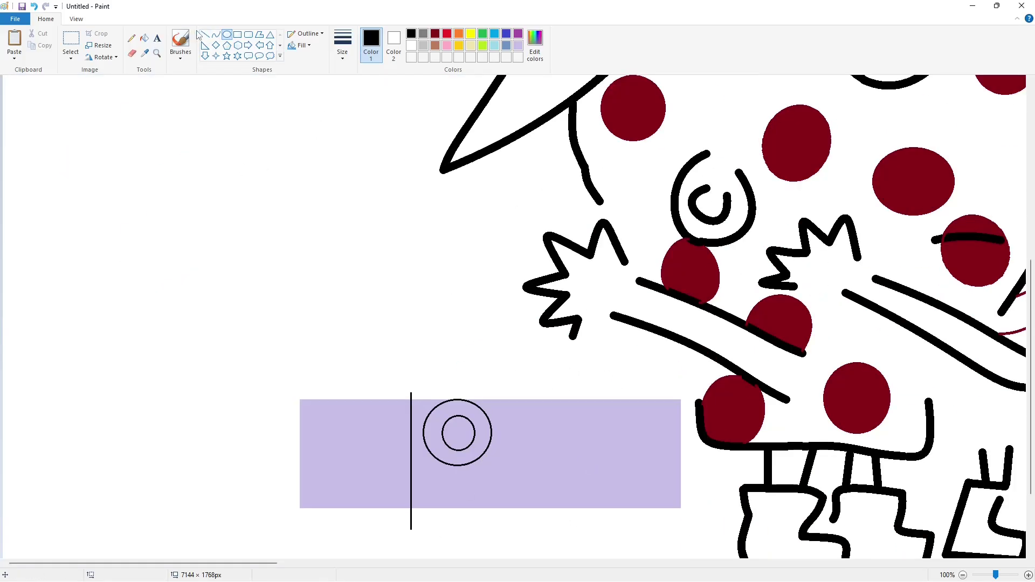
click(205, 35)
drag(459, 415, 397, 415)
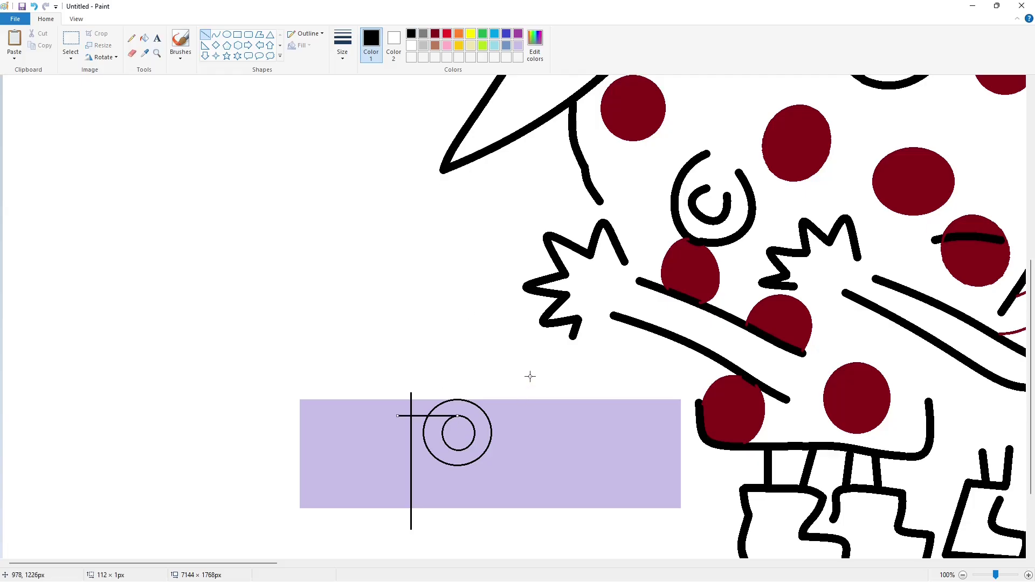
drag(458, 466, 411, 466)
scroll(475, 458, down, 2)
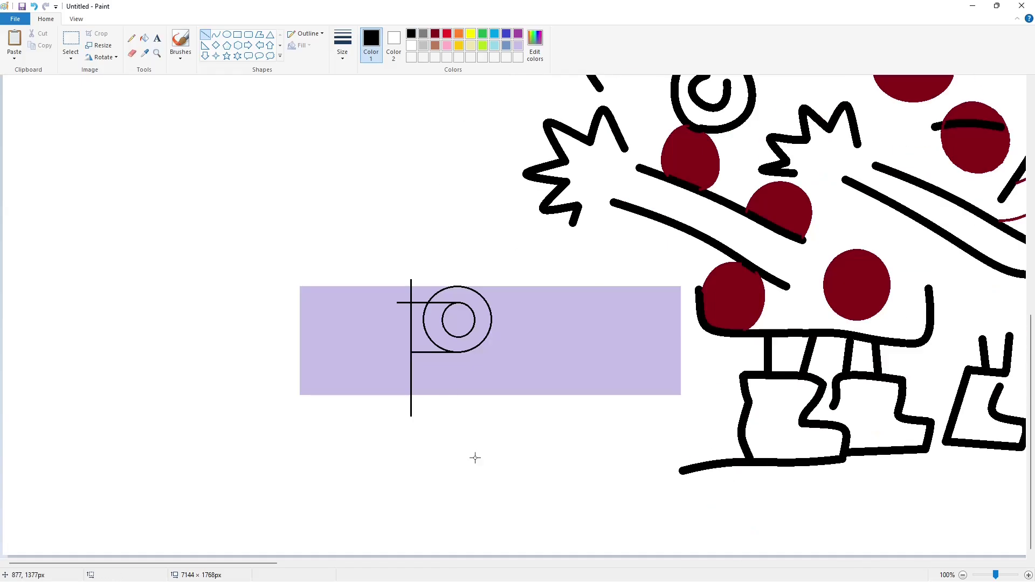
Step: Draw a horizontal black line leading left from the inner circle's bottom and cover the inner circle's left half with lavender
mouse_move(459, 337)
mouse_down()
mouse_move(417, 337)
mouse_move(457, 307)
mouse_up()
click(541, 363)
click(518, 45)
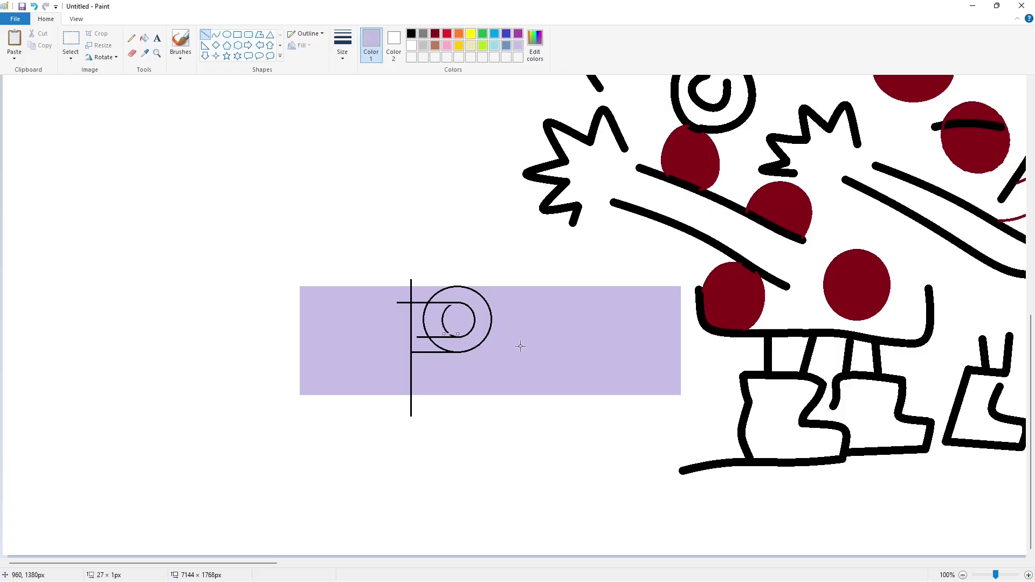
click(144, 38)
scroll(775, 412, down, 1)
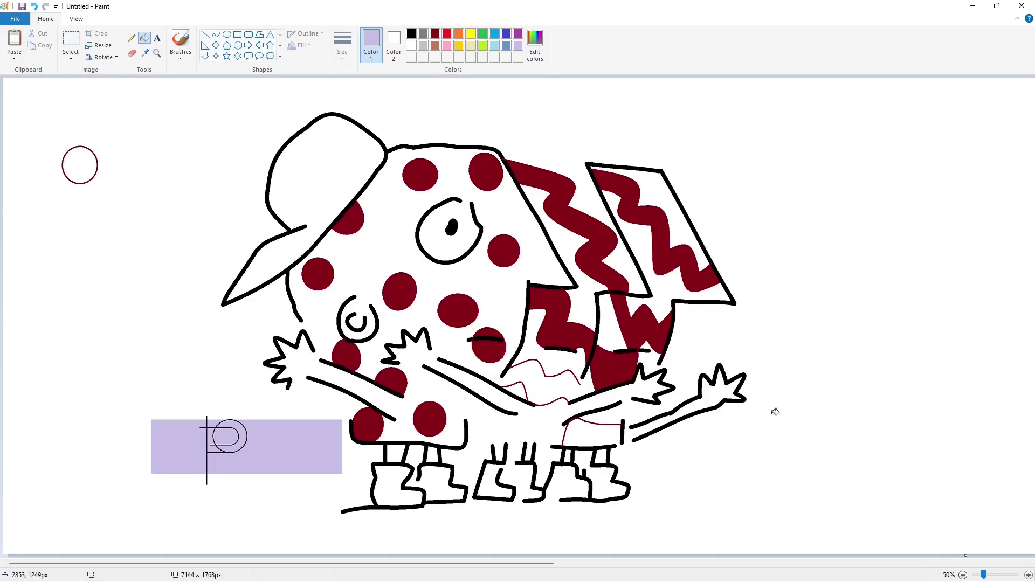
Step: Draw two vertical black lines for the P's stem and a small rectangle for its foot
click(204, 35)
drag(223, 426, 221, 468)
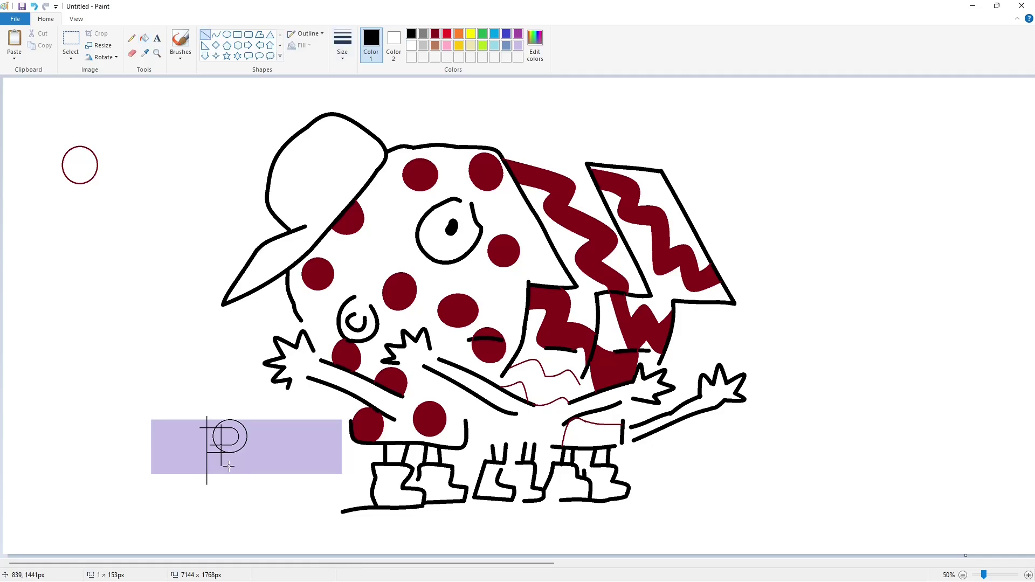
click(290, 448)
mouse_move(213, 425)
mouse_down()
mouse_move(218, 468)
mouse_move(206, 484)
mouse_up()
click(237, 34)
click(208, 437)
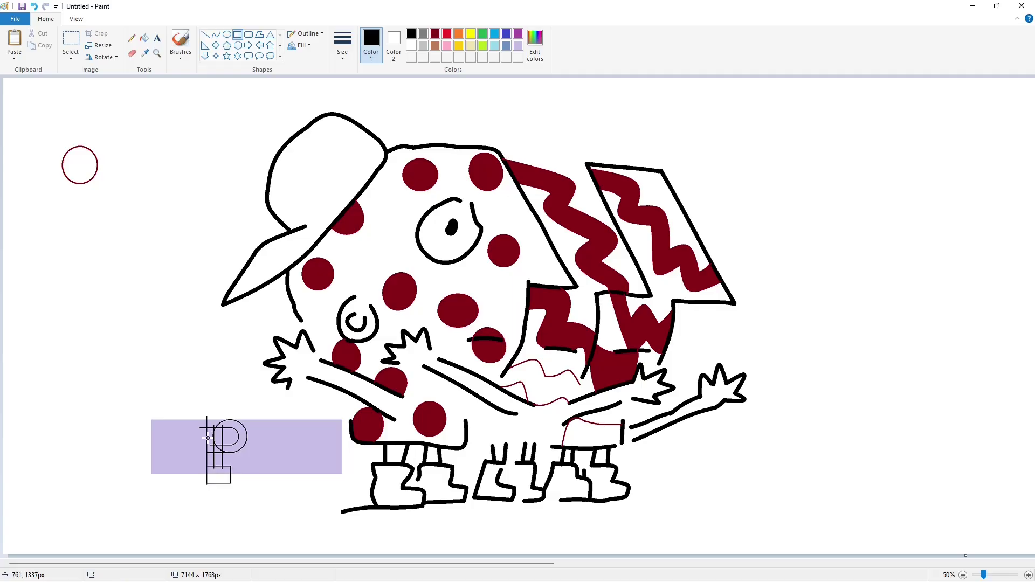
Step: Fill the sections of the P's top bar, bowl, stem and foot with black
click(1029, 575)
scroll(754, 431, down, 8)
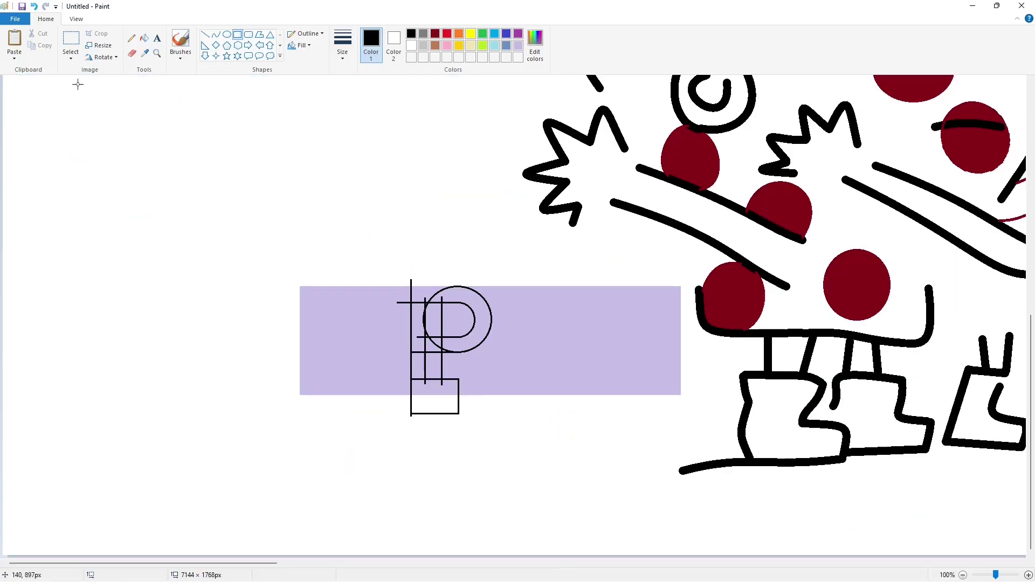
click(144, 39)
click(420, 295)
click(457, 295)
click(433, 320)
click(430, 347)
click(433, 371)
click(434, 383)
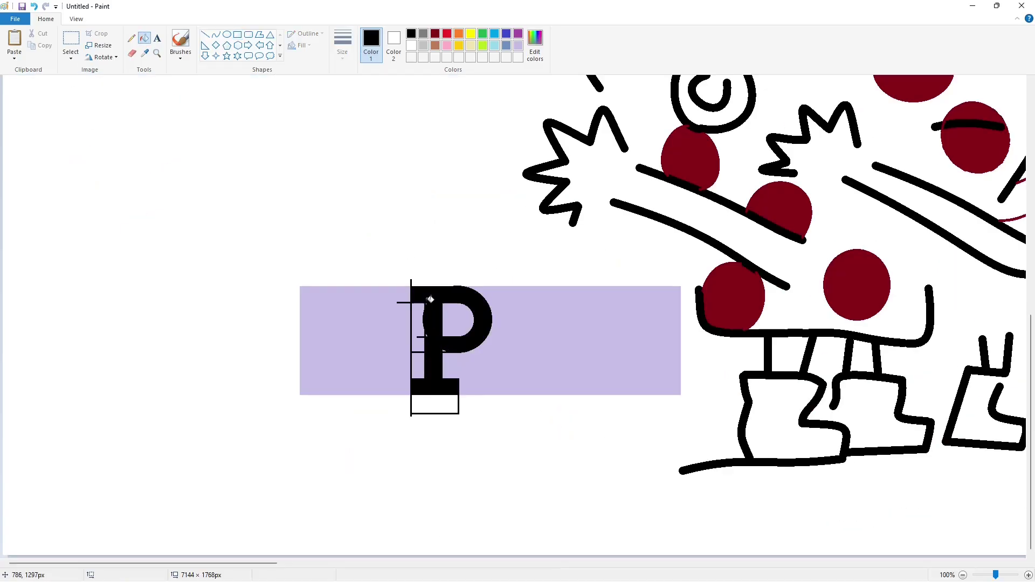
Step: Draw short lavender lines left of the P's stem to separate the leftover guide lines from the letter
click(204, 34)
click(518, 45)
click(342, 43)
click(367, 140)
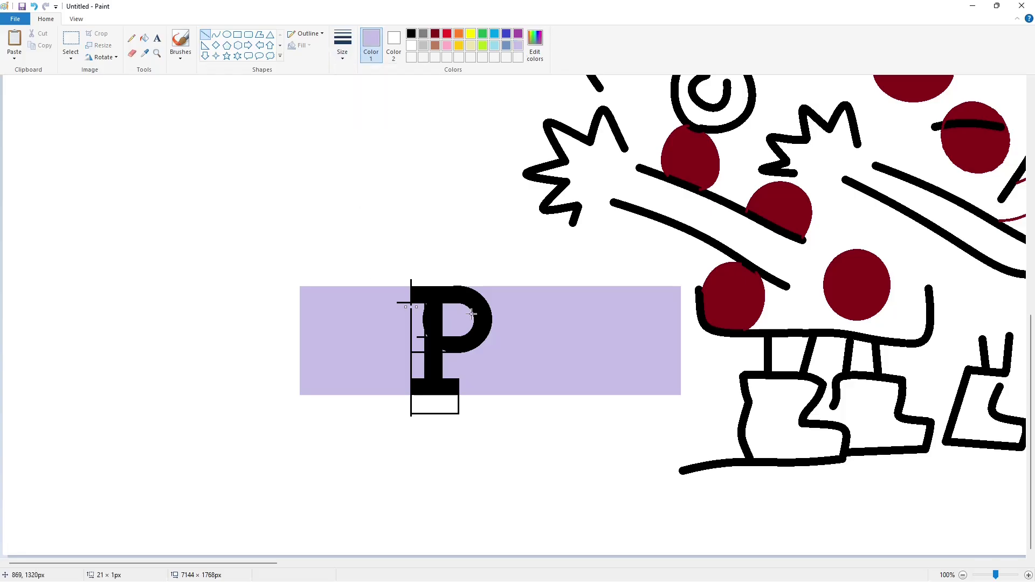
drag(402, 374, 414, 374)
drag(405, 297, 404, 319)
click(434, 298)
Step: Cover the guide lines sticking out above and below the P with white
click(413, 48)
drag(461, 402, 493, 397)
drag(401, 282, 489, 281)
click(144, 38)
click(411, 281)
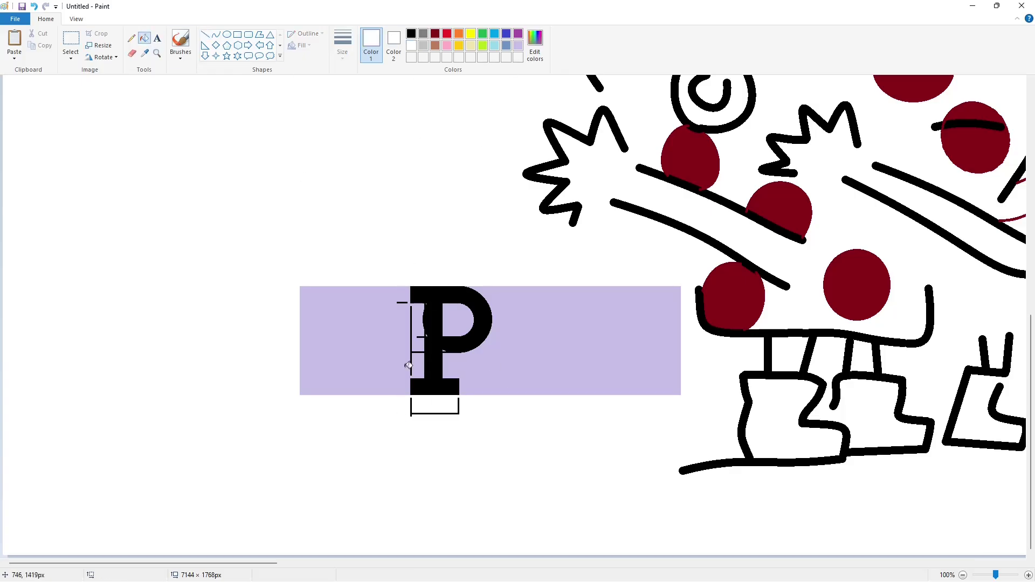
click(411, 405)
Step: Cover the remaining guide lines left of the P's stem with lavender
click(518, 46)
click(205, 34)
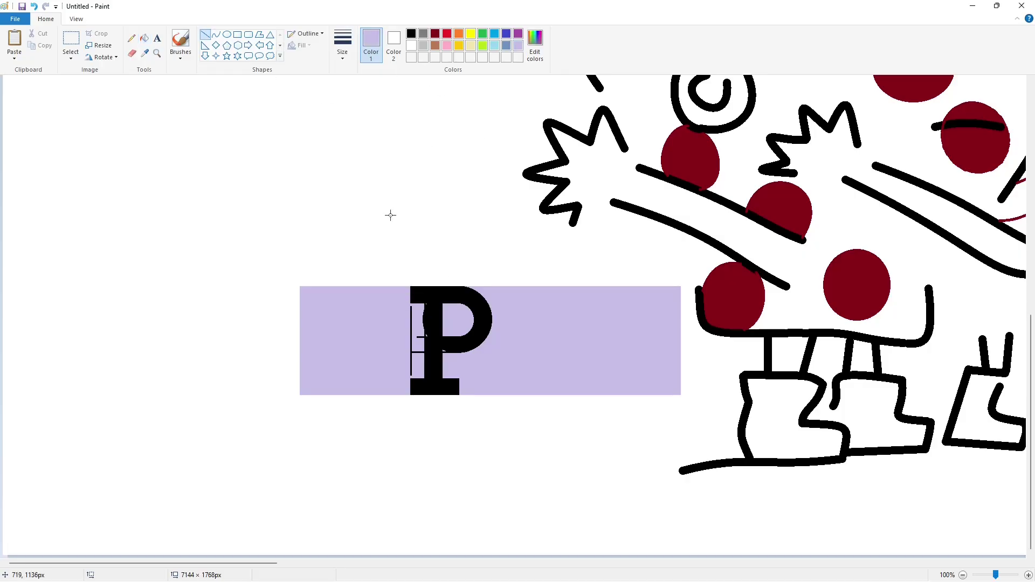
drag(421, 306, 421, 370)
click(144, 39)
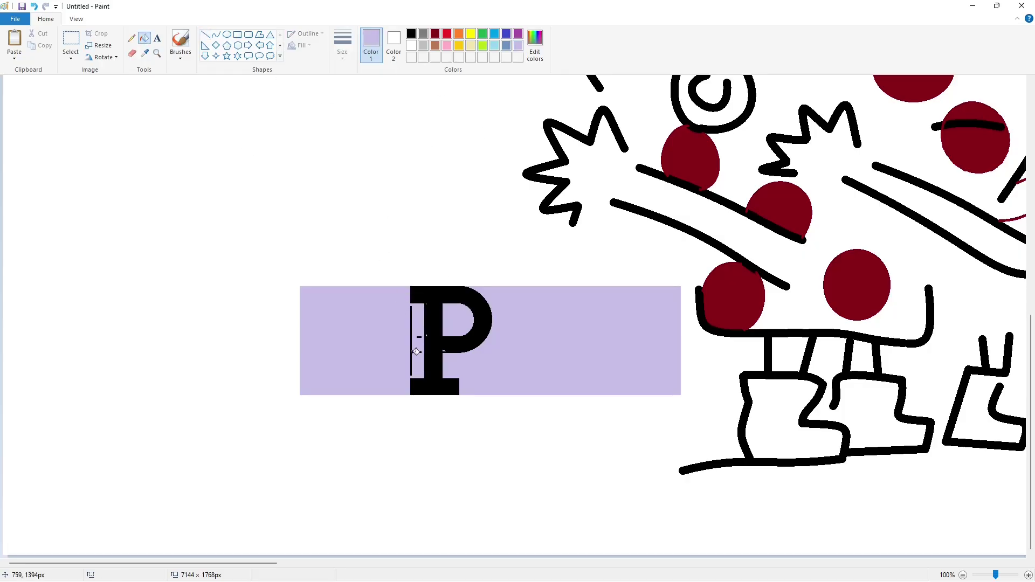
click(411, 337)
click(418, 337)
Step: Straighten the left edge of the P's stem with a black line, and fill the area left of the P and inside its bowl with white
click(411, 34)
click(426, 345)
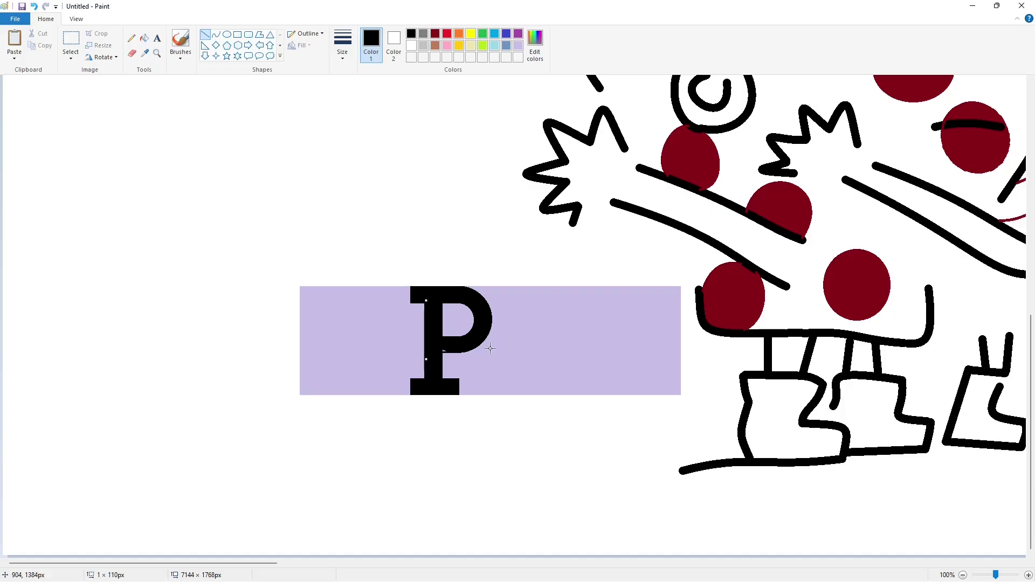
click(411, 47)
click(384, 335)
click(457, 321)
click(963, 575)
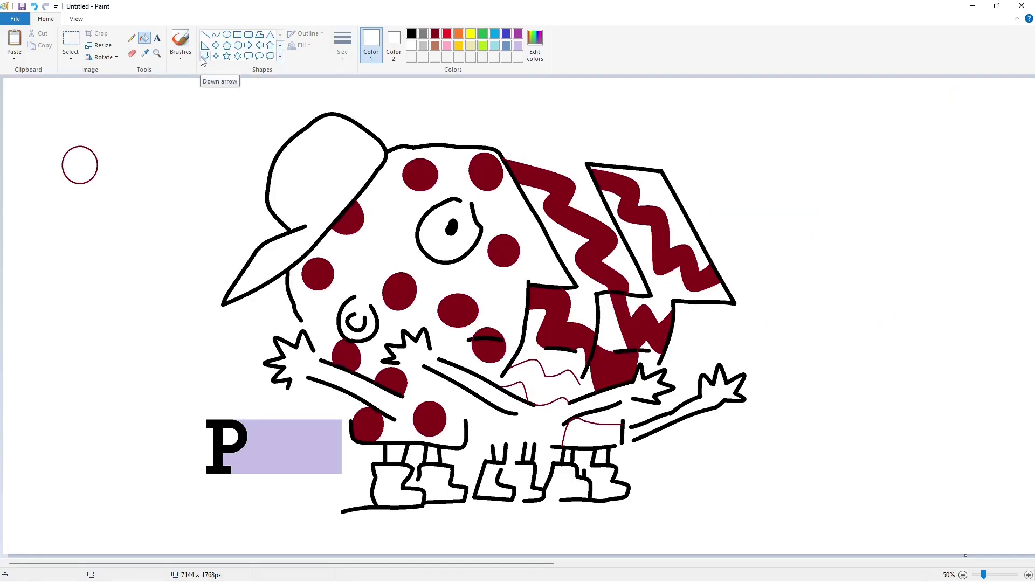
Step: Draw a thin black vertical line right of the P and two stacked pairs of concentric circles beside it
click(205, 34)
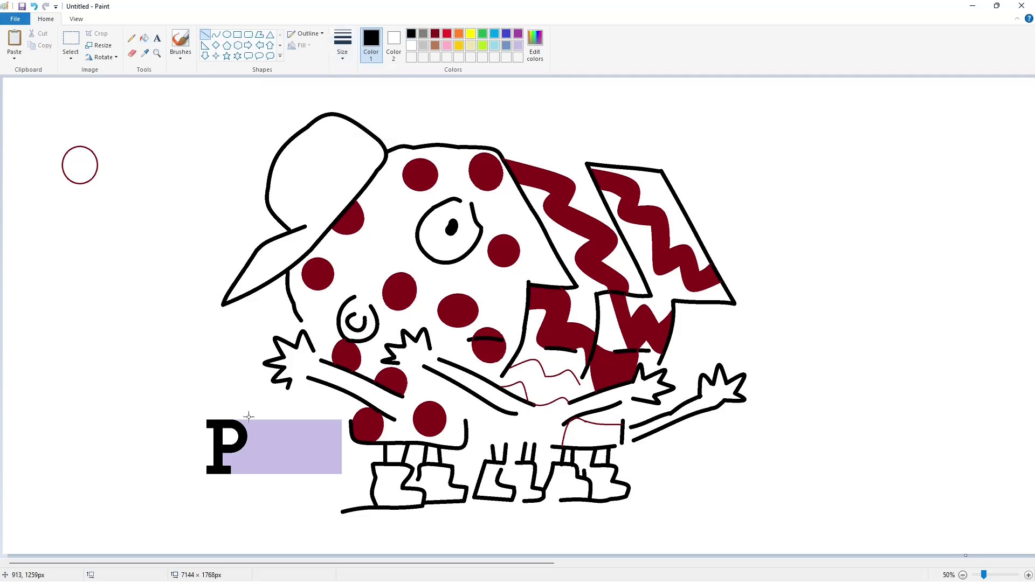
drag(249, 417, 251, 482)
click(227, 34)
mouse_move(263, 419)
mouse_down()
mouse_move(287, 445)
mouse_move(258, 434)
mouse_move(290, 474)
mouse_move(276, 442)
mouse_move(257, 459)
mouse_move(279, 441)
mouse_move(283, 467)
mouse_up()
click(337, 448)
click(319, 467)
key(Left)
key(Left)
key(Left)
click(360, 467)
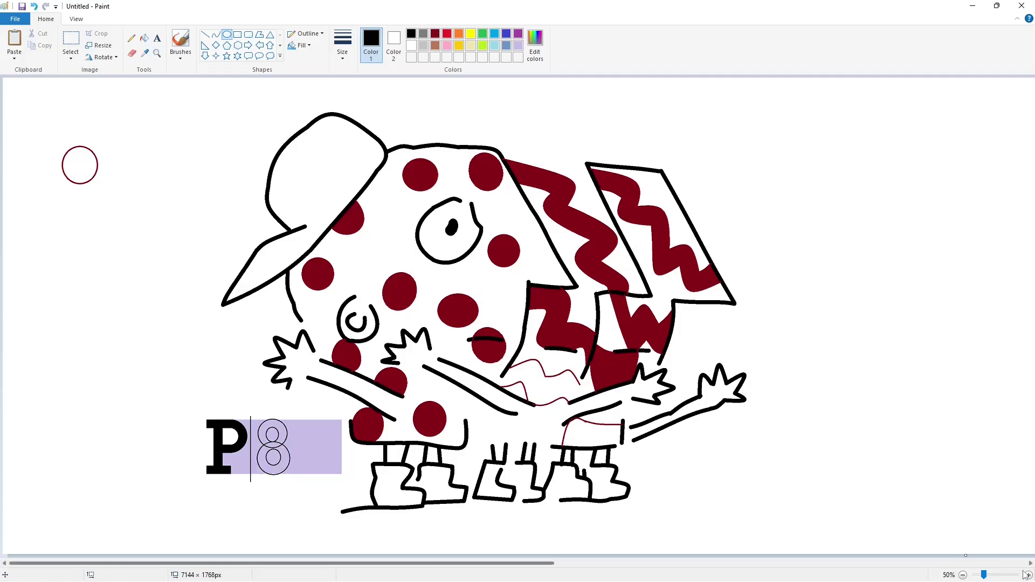
Step: Draw horizontal black lines leading left from the top and bottom of the upper inner circle
click(1029, 575)
drag(261, 564, 336, 564)
click(205, 34)
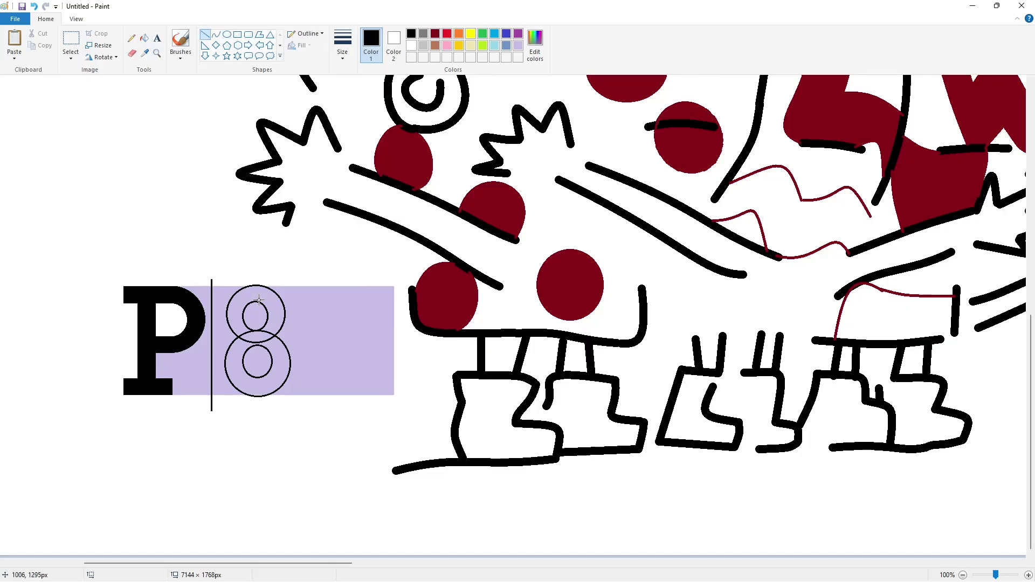
drag(260, 298, 221, 298)
click(364, 323)
mouse_move(255, 330)
mouse_down()
mouse_move(223, 330)
mouse_move(229, 345)
mouse_up()
click(300, 348)
Step: Draw a horizontal black line at the lower inner circle and nudge it down to the circle's bottom edge
drag(234, 374, 266, 374)
key(Down)
key(Down)
key(Down)
key(Down)
key(Down)
key(Down)
key(Down)
key(Down)
Step: Draw a short horizontal black line, about 36 px long, at the upper left of the second letter's guide lines
scroll(871, 502, down, 1)
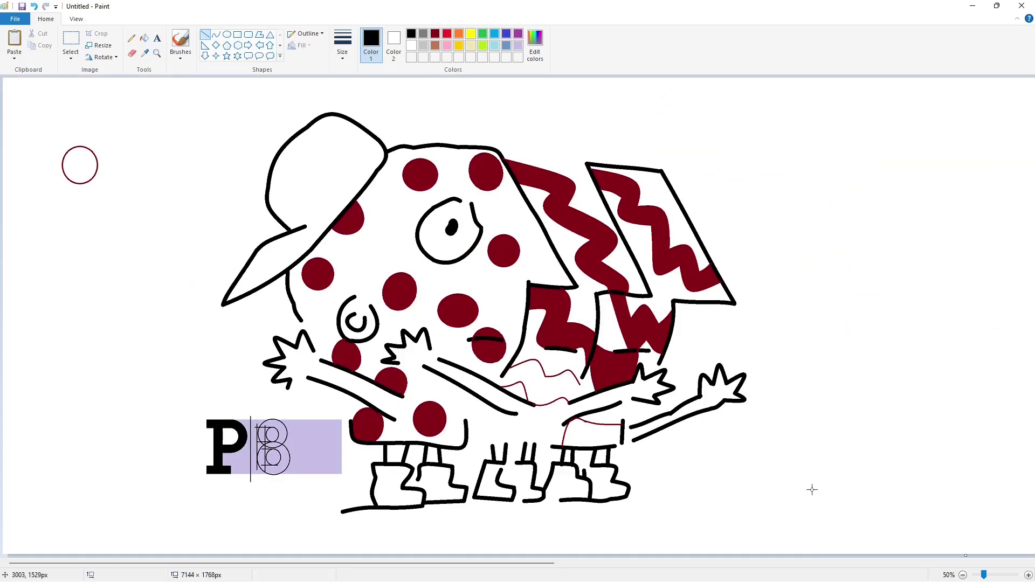
scroll(590, 489, up, 1)
scroll(590, 489, down, 10)
drag(259, 563, 323, 563)
drag(252, 302, 270, 301)
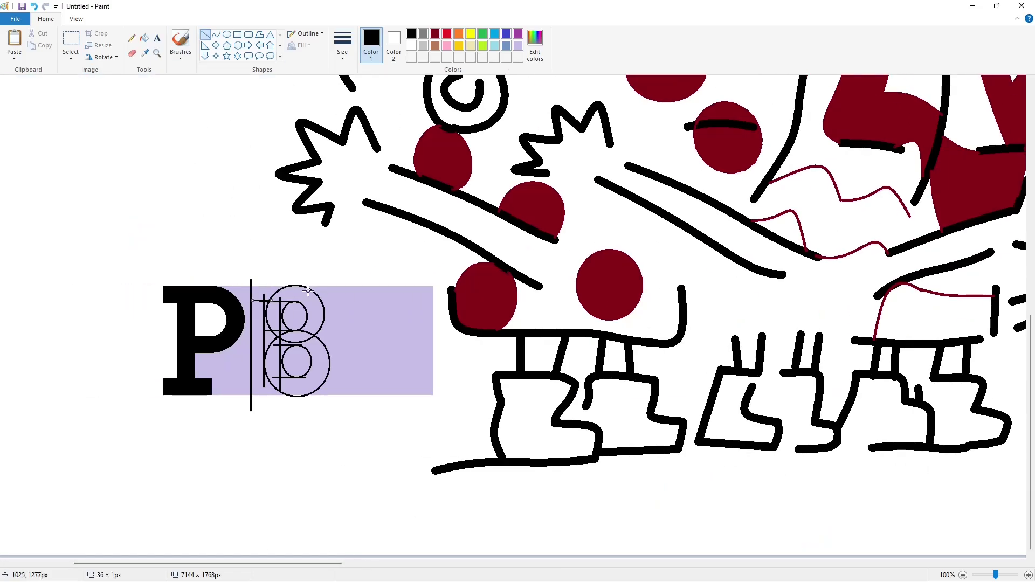
Step: Finish the outline of the second letter and fill its stem, serifs and both bowls black to form a B
click(307, 291)
click(144, 39)
click(260, 294)
click(286, 295)
click(273, 317)
click(268, 337)
click(274, 360)
click(260, 386)
click(289, 386)
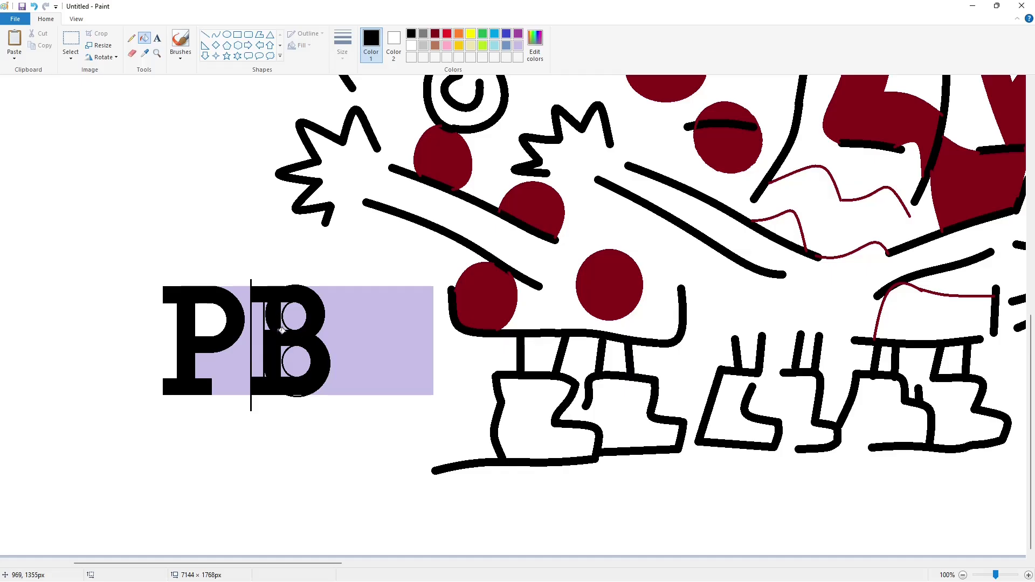
Step: Cover the stray black lines inside the B and parts of the guide line beside it with lavender lines
click(205, 34)
click(519, 45)
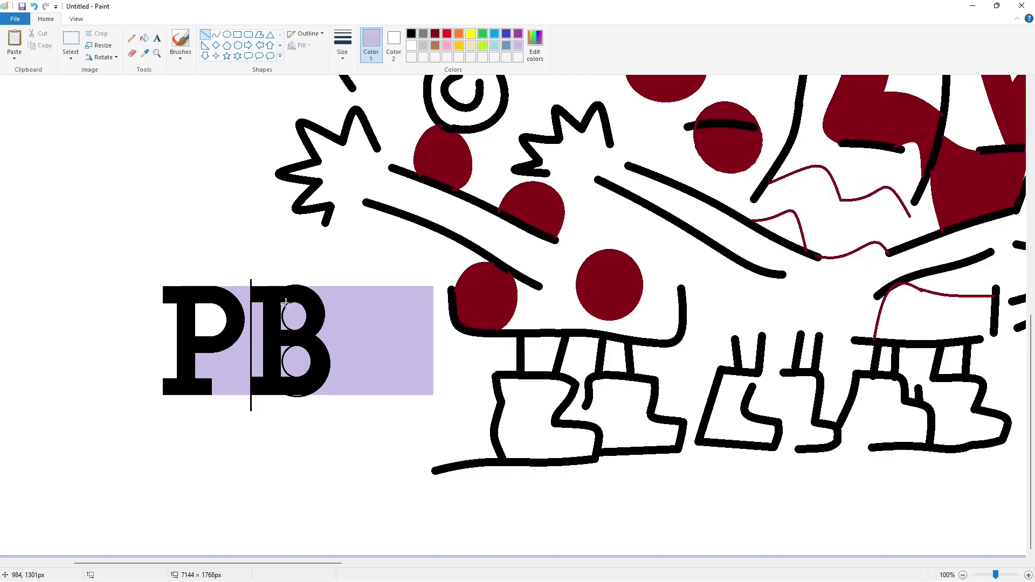
drag(287, 304, 292, 302)
click(353, 311)
click(316, 311)
drag(284, 306, 295, 305)
drag(288, 327, 297, 345)
drag(249, 305, 257, 305)
drag(246, 371, 257, 371)
click(374, 358)
Step: Erase the guide line's ends and fill the gap between P and B and the B's two openings white
click(411, 45)
click(343, 46)
click(362, 122)
click(144, 37)
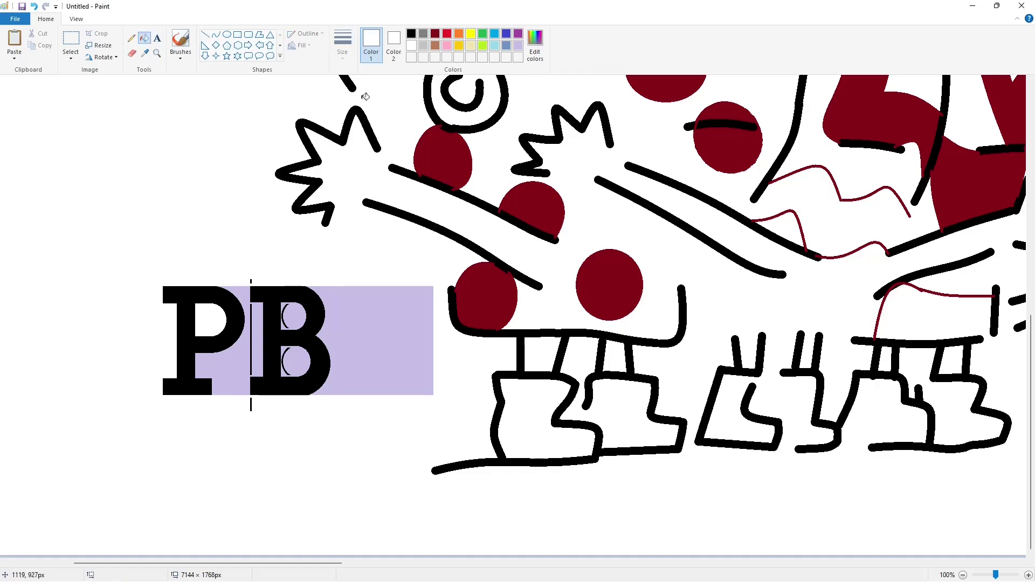
click(242, 351)
click(288, 366)
click(285, 317)
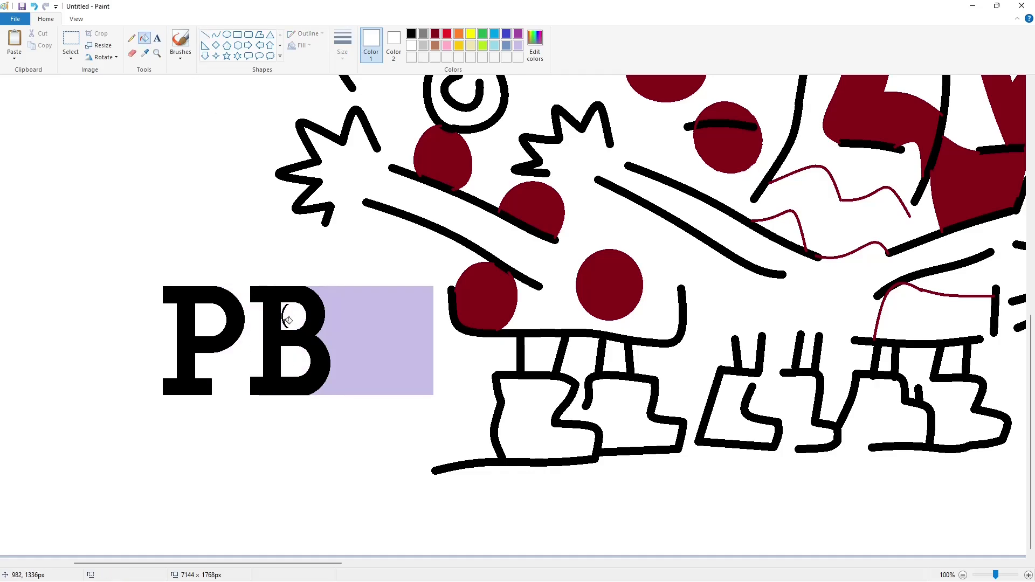
Step: Draw a slanted lavender line, about 91 by 23 px, along the underside of the B
click(518, 45)
click(205, 34)
drag(322, 389, 273, 397)
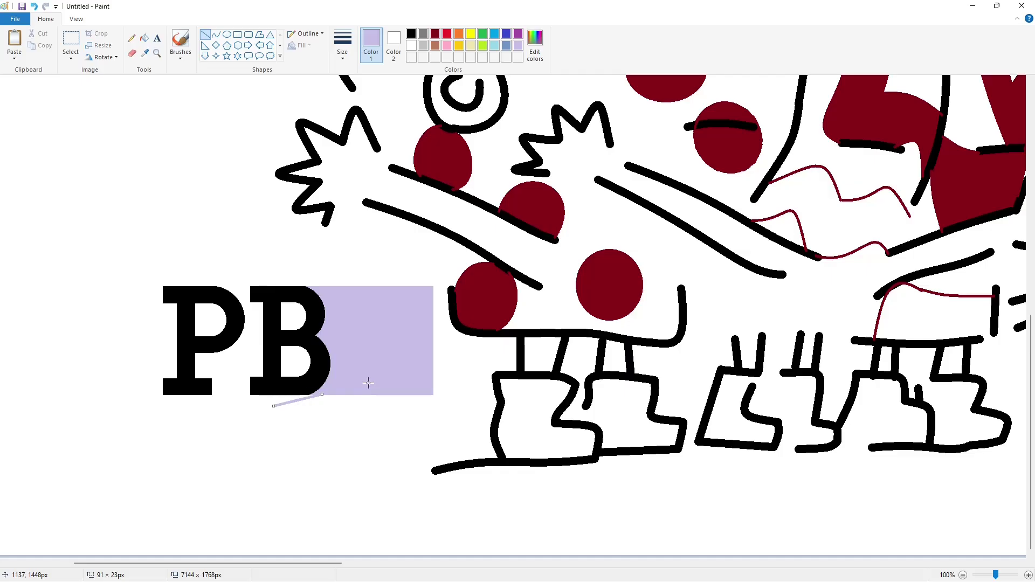
ctrl+scroll(739, 414, down, 1)
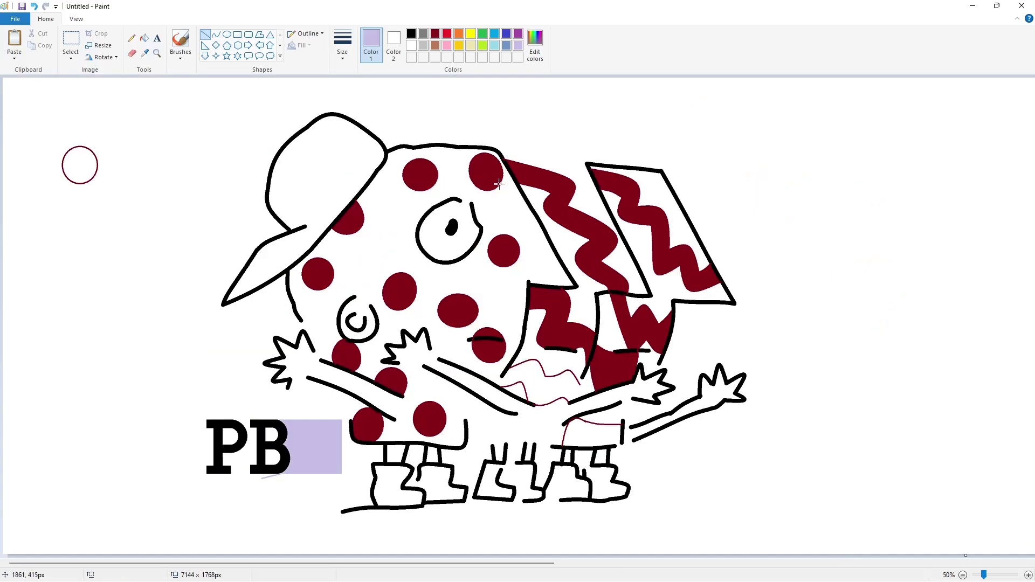
Step: Outline the upper part of an S after the B with thin black curves, undoing one misplaced curve
click(216, 35)
click(342, 45)
click(367, 140)
click(411, 34)
mouse_move(319, 422)
mouse_down()
mouse_move(294, 436)
mouse_move(307, 416)
mouse_move(315, 434)
mouse_up()
click(297, 417)
click(295, 417)
click(370, 419)
key(ctrl+z)
click(302, 423)
click(357, 425)
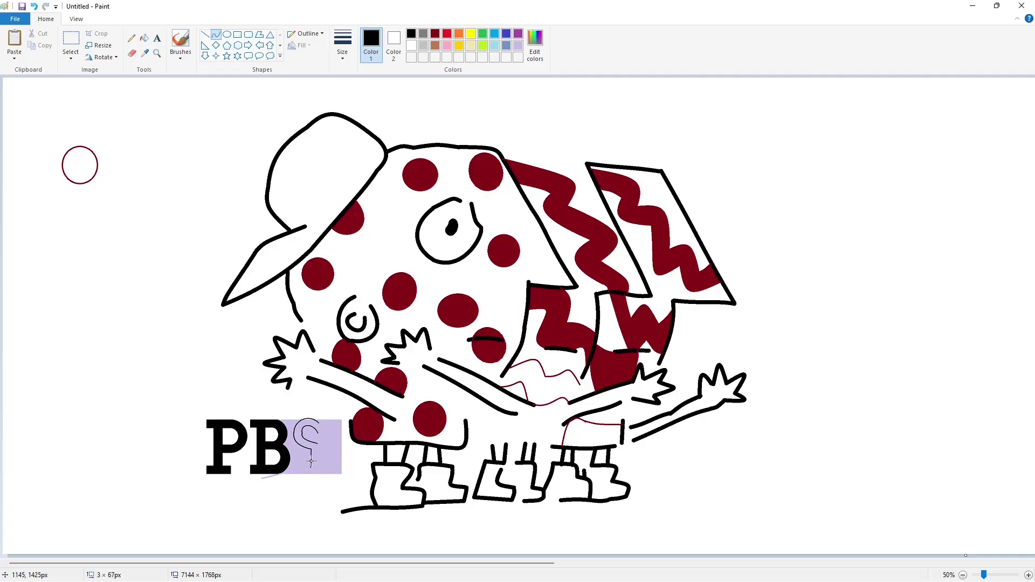
Step: Draw the thin black curves for the lower bowl and tail of the S
mouse_move(311, 461)
mouse_down()
mouse_move(322, 477)
mouse_move(312, 476)
mouse_up()
drag(303, 469, 300, 468)
drag(307, 473, 301, 480)
Step: Add narrow upright black rectangles as serifs at the upper and lower ends of the S
click(237, 35)
click(324, 444)
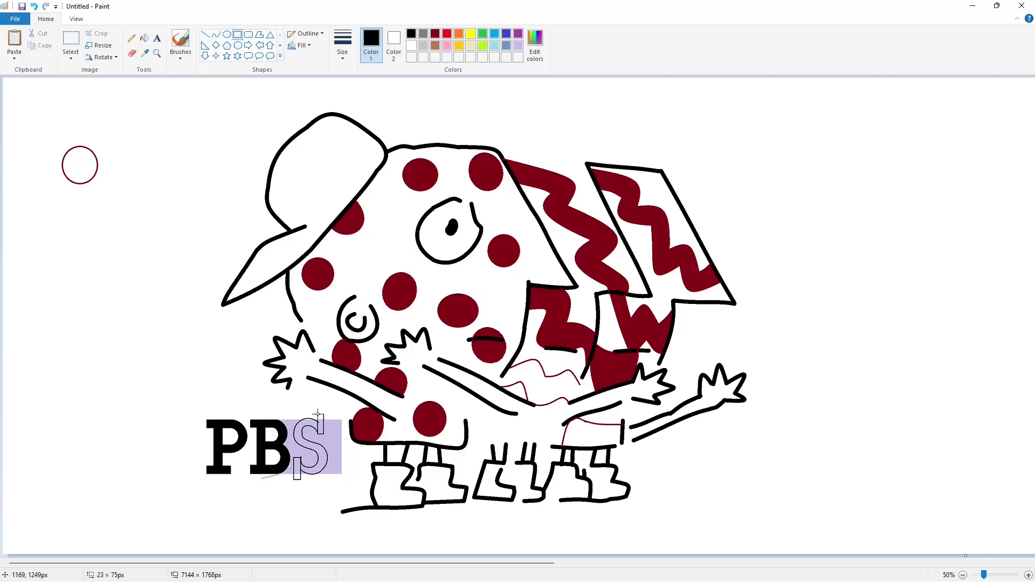
drag(315, 413, 321, 423)
click(339, 429)
Step: Close the gap in the S outline with a short black line and fill the S and its serifs black
click(1029, 576)
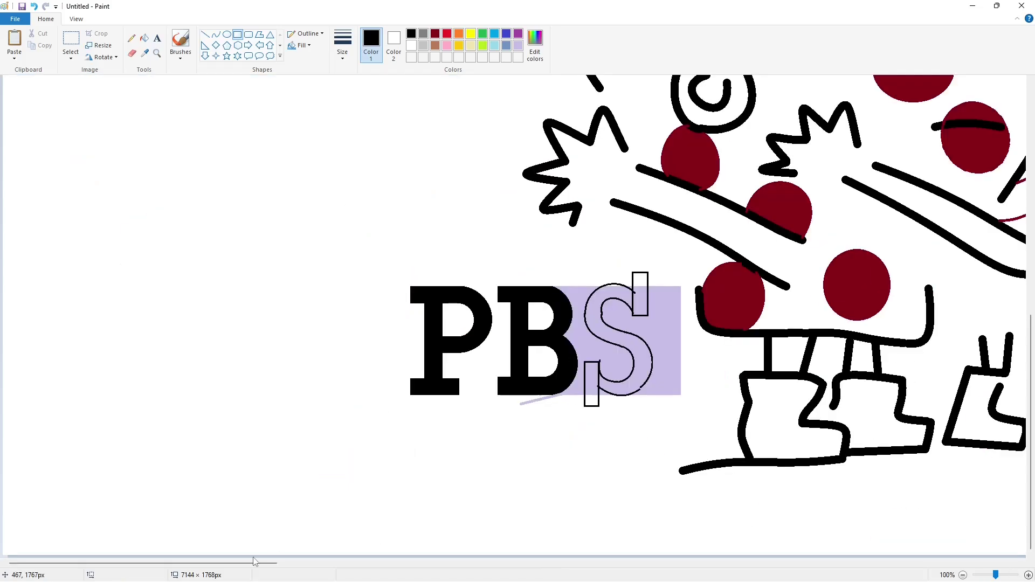
drag(254, 563, 320, 564)
click(205, 34)
scroll(377, 398, up, 3)
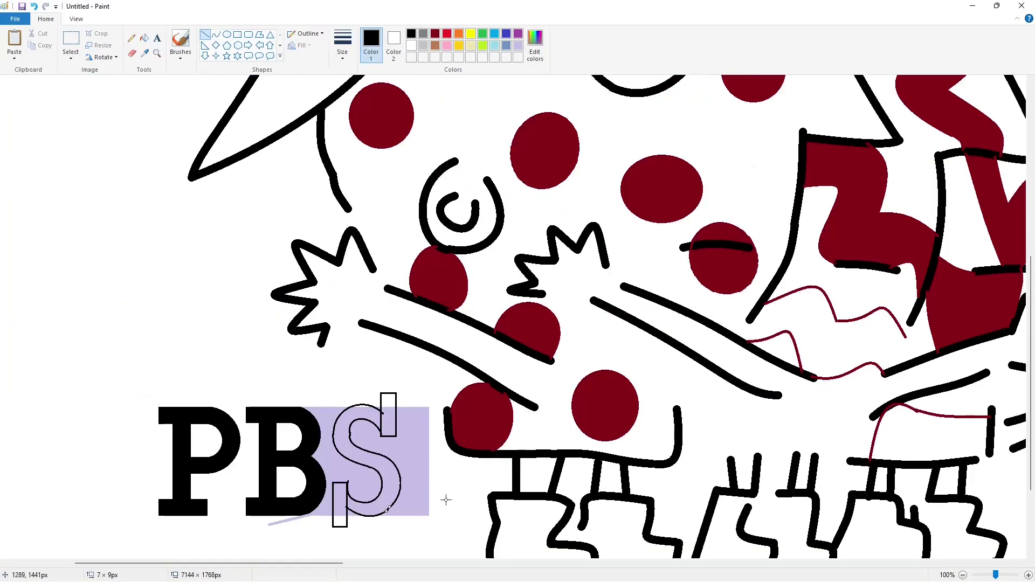
click(148, 41)
click(343, 429)
click(389, 424)
click(340, 499)
Step: Cover the parts of the serif rectangles sticking out above and below the S with thick white lines
click(204, 35)
click(342, 45)
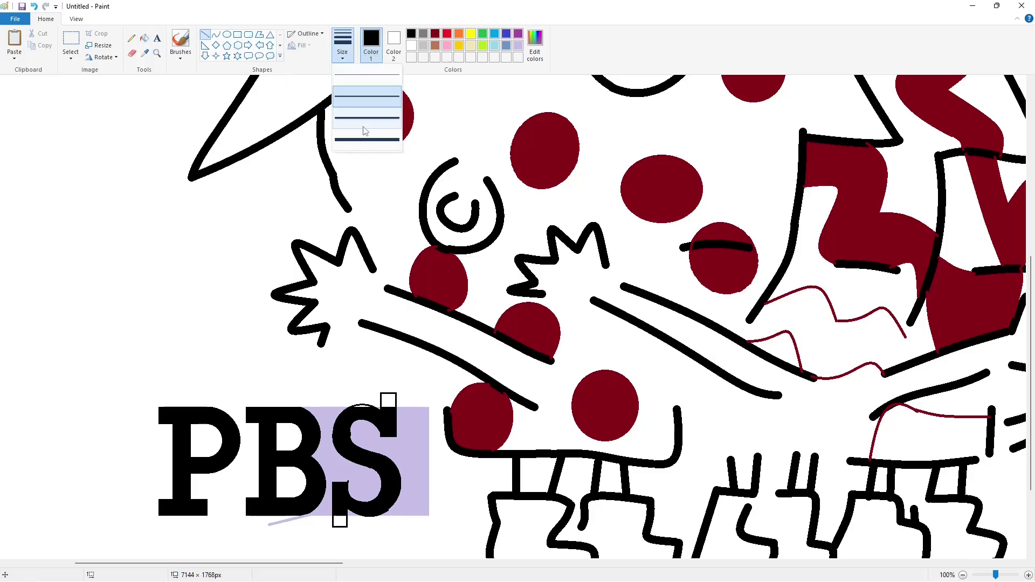
click(364, 138)
click(411, 45)
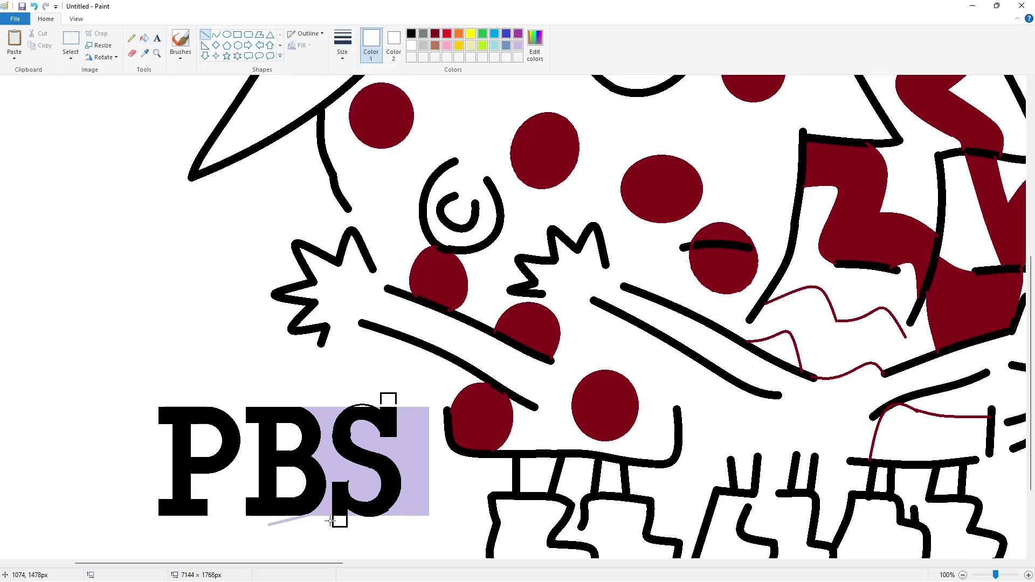
drag(327, 522, 352, 522)
Step: Fill the lavender background behind the letters and the leftover serif outlines with white
click(144, 38)
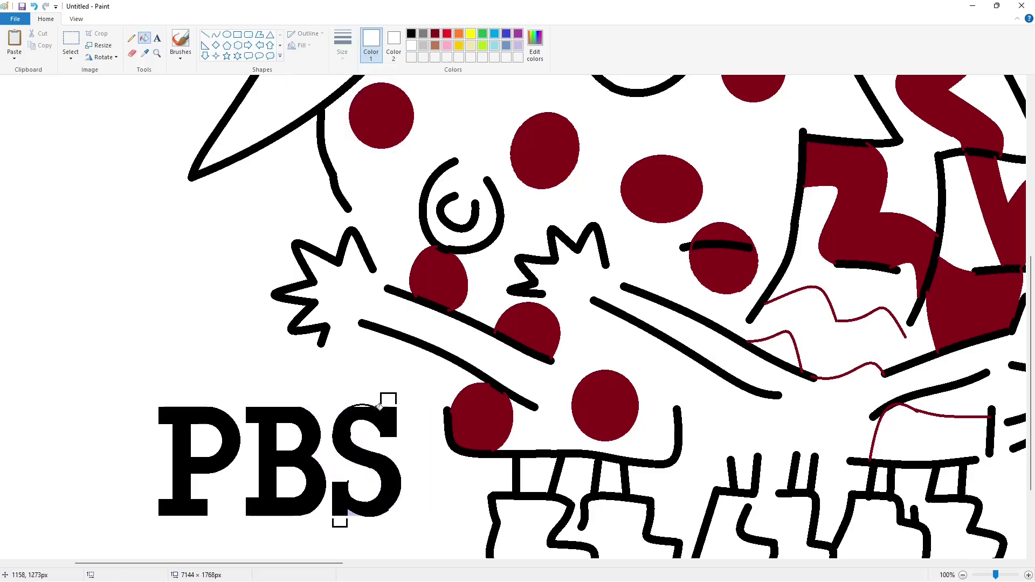
click(518, 45)
click(472, 76)
click(412, 46)
click(307, 154)
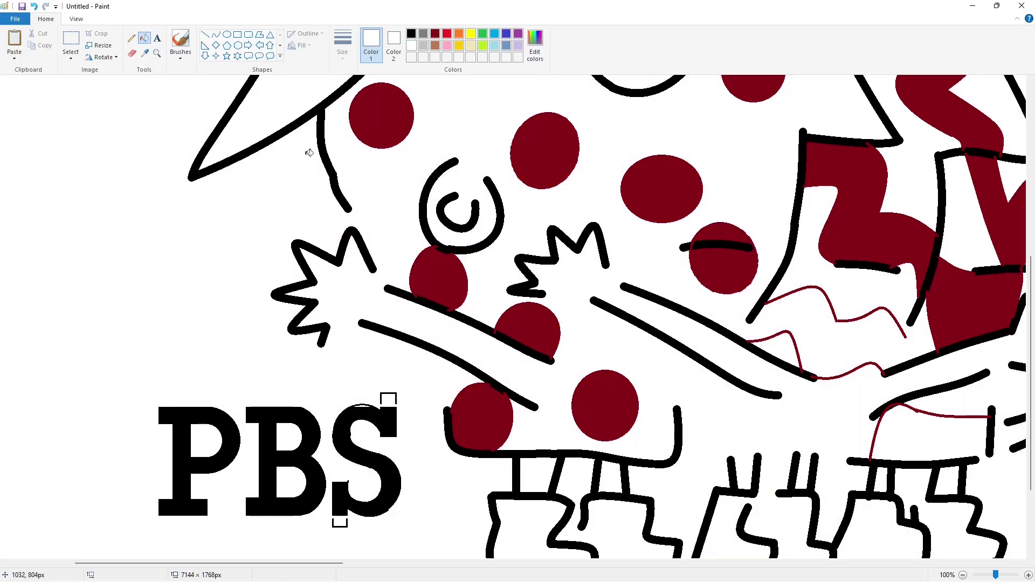
click(396, 398)
click(347, 521)
Step: Trim the edges of the S's curves and serifs with thick white lines
click(204, 34)
click(350, 55)
click(385, 138)
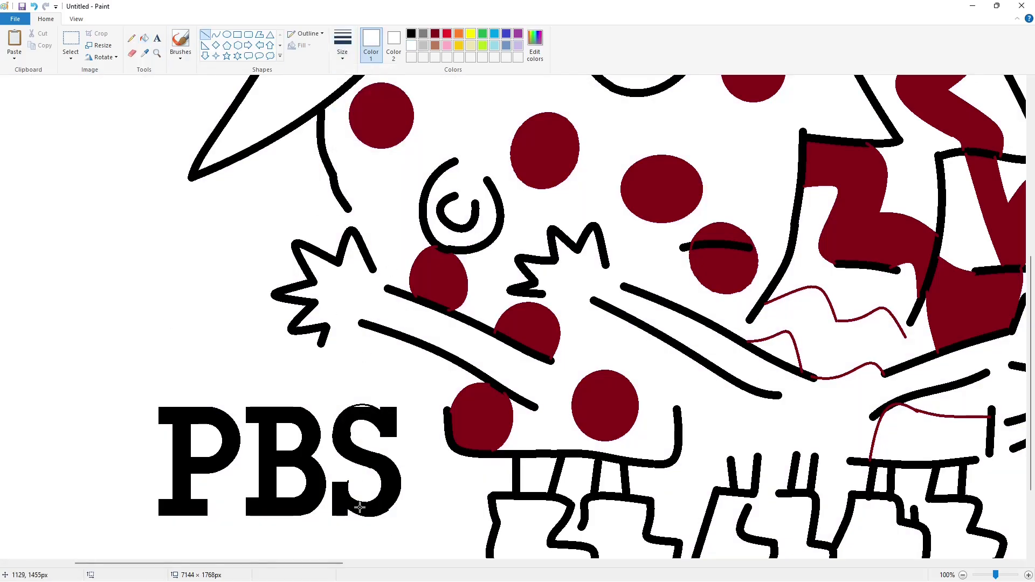
drag(342, 478, 357, 478)
drag(378, 434, 385, 445)
mouse_move(329, 422)
mouse_down()
mouse_move(328, 451)
mouse_move(353, 437)
mouse_up()
click(400, 450)
click(407, 431)
scroll(459, 466, down, 3)
drag(384, 397, 381, 394)
click(416, 404)
click(431, 421)
scroll(445, 432, up, 3)
Step: Fill the small gap at the top of the S black
click(145, 38)
click(412, 34)
click(362, 406)
scroll(451, 419, down, 3)
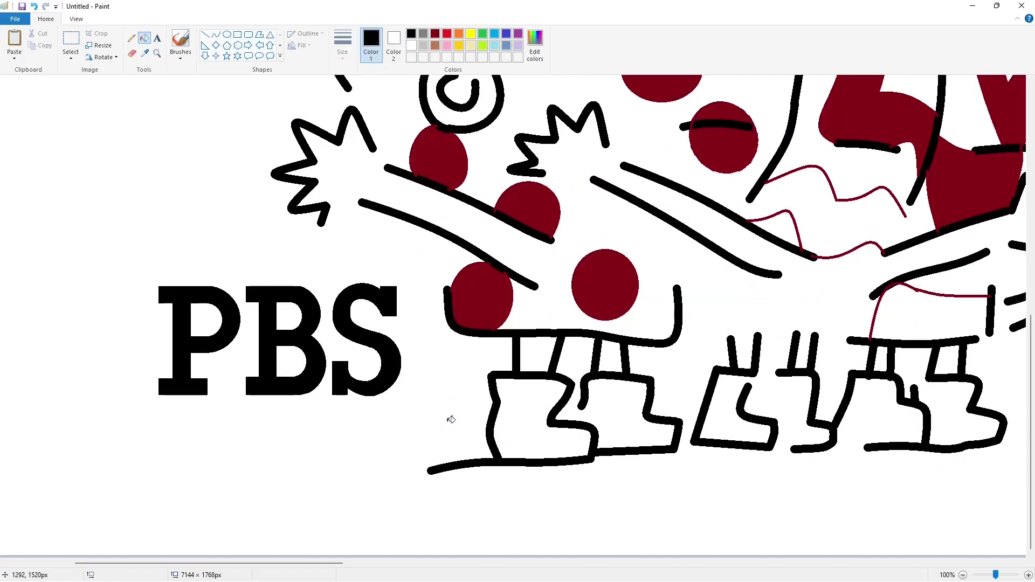
Step: Touch up the S's middle stroke and lower serif with short white and black lines
scroll(451, 419, up, 3)
click(411, 45)
scroll(418, 81, down, 3)
click(205, 34)
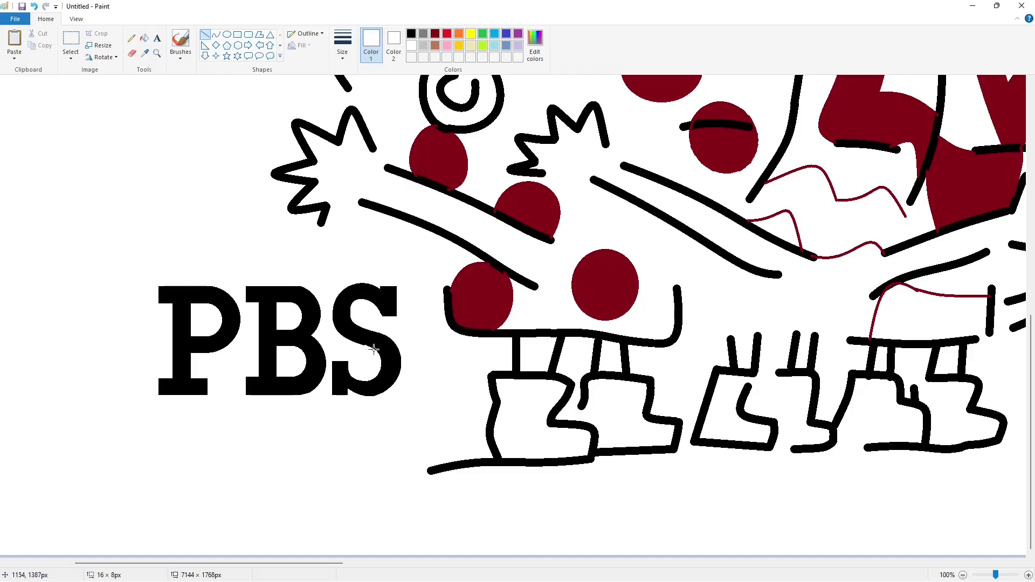
click(398, 350)
click(411, 33)
drag(372, 345, 380, 354)
click(444, 342)
scroll(446, 347, up, 3)
click(411, 45)
drag(350, 487, 346, 477)
click(370, 477)
Step: Mix a custom dark brown by darkening the brown palette colour
scroll(725, 472, down, 2)
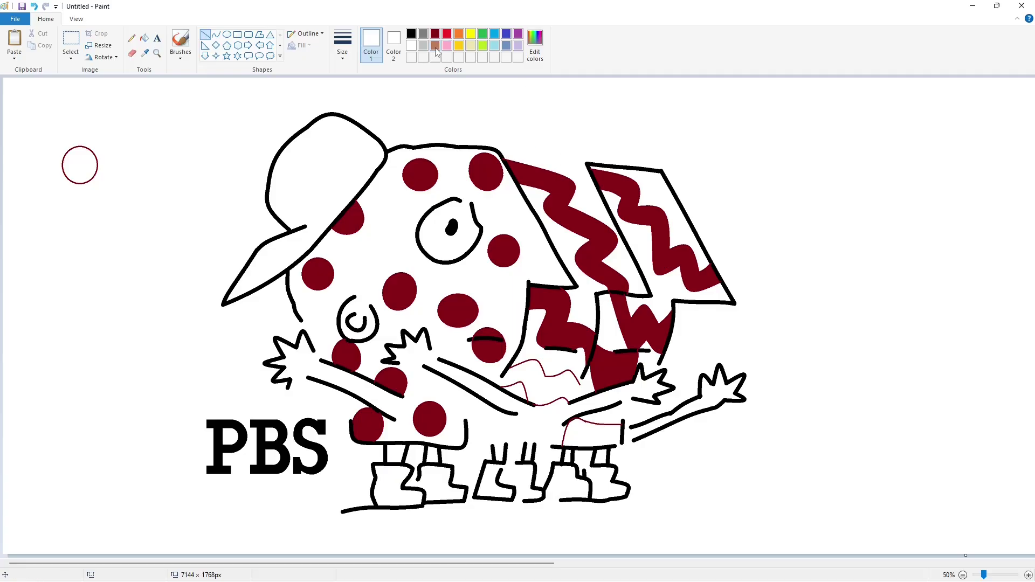
click(436, 48)
click(535, 45)
drag(632, 269, 631, 304)
click(419, 370)
Step: Close the gap in the large eye and link the first two heads' top edges with thin dark brown curves
click(216, 34)
click(342, 48)
click(362, 102)
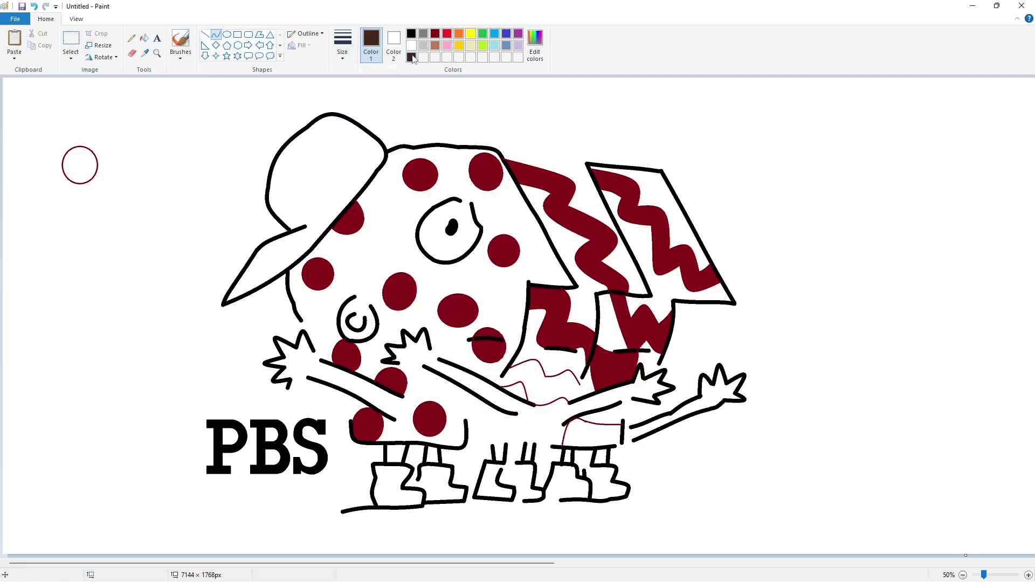
scroll(759, 385, up, 2)
scroll(372, 542, left, 3)
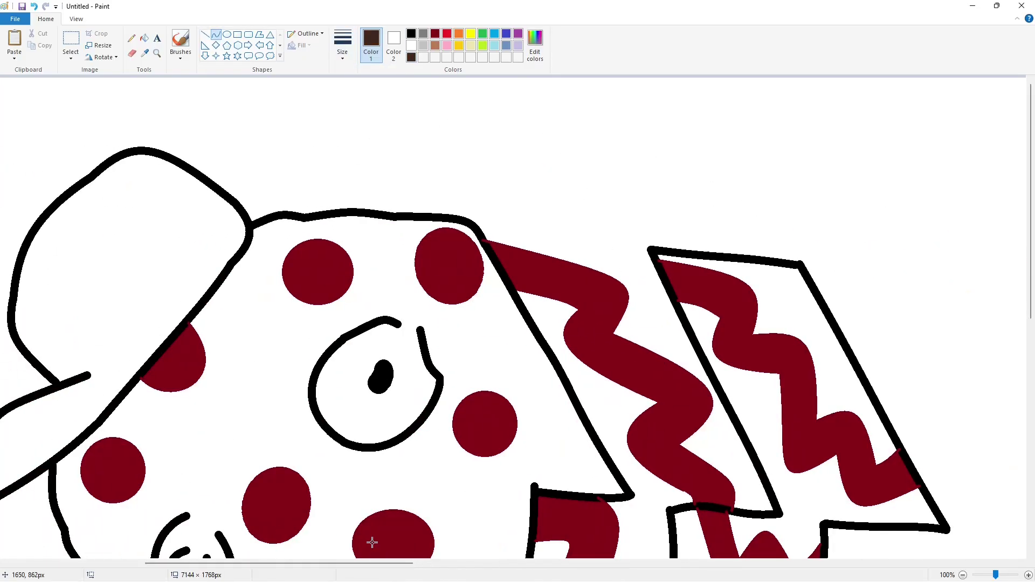
drag(400, 324, 419, 329)
drag(473, 222, 650, 251)
drag(581, 242, 577, 241)
Step: Close the gaps in the small eye's outline and pupil with dark brown curves and fill the eye dark brown
drag(398, 564, 350, 564)
scroll(389, 511, down, 3)
drag(372, 309, 392, 317)
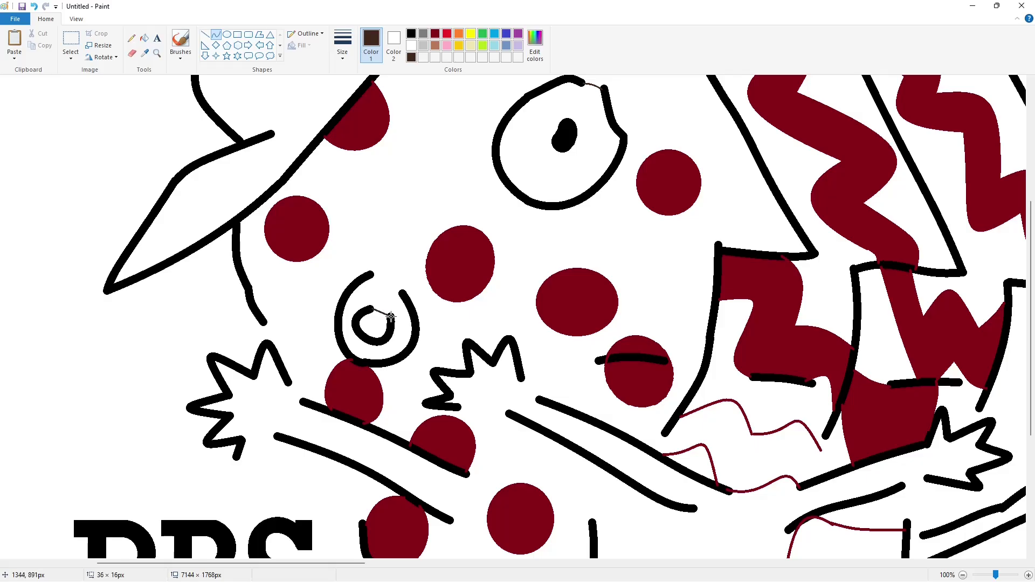
double_click(385, 307)
drag(372, 275, 400, 295)
double_click(389, 282)
click(144, 38)
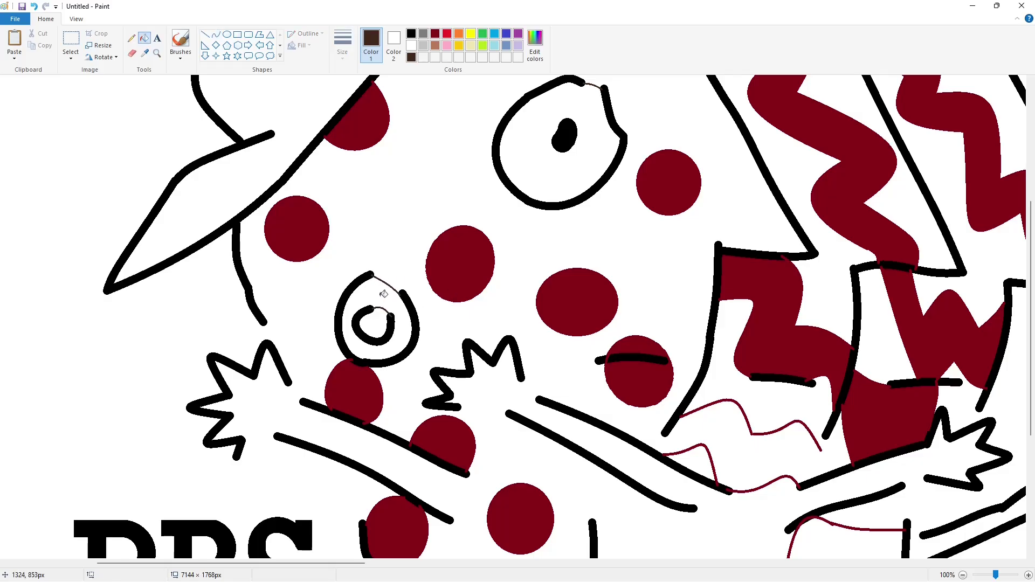
click(402, 334)
Step: Connect the first figure's face edge to the raised hand and the hand to its arm with thin dark brown lines
click(204, 34)
drag(264, 322, 266, 341)
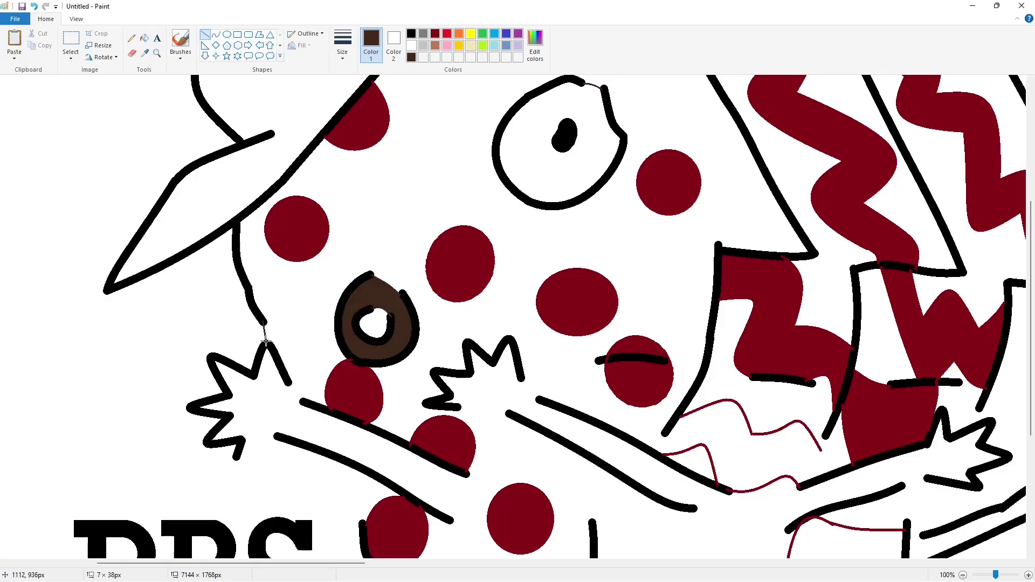
click(216, 34)
drag(290, 383, 302, 402)
Step: Fill both eyes around their pupils with indigo blue
click(144, 38)
click(506, 33)
click(406, 313)
click(412, 57)
click(517, 131)
click(507, 33)
click(567, 177)
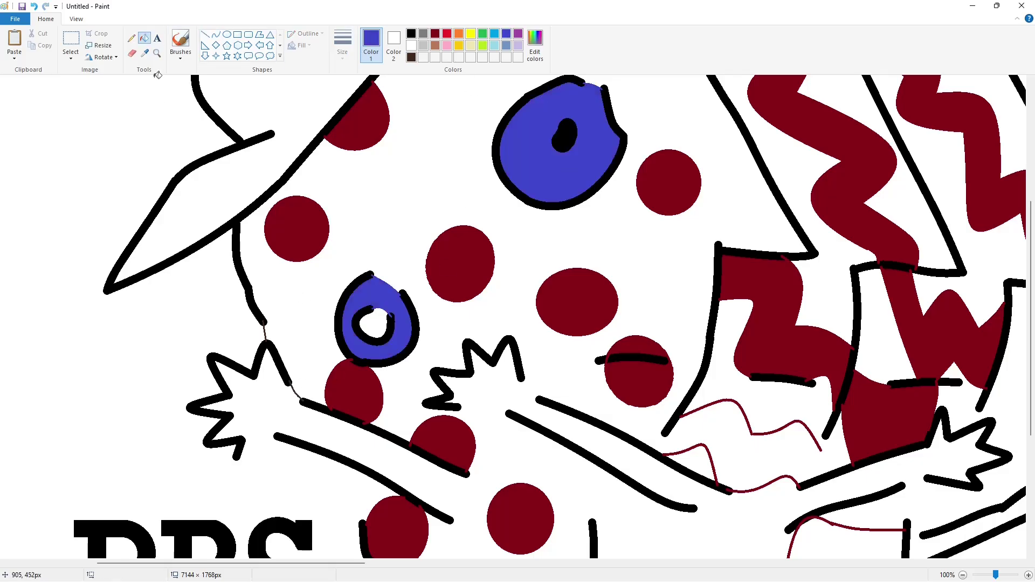
Step: Close the end of the first figure's front arm and draw the body's left edge up to it in dark brown
click(216, 34)
click(411, 57)
scroll(306, 237, down, 2)
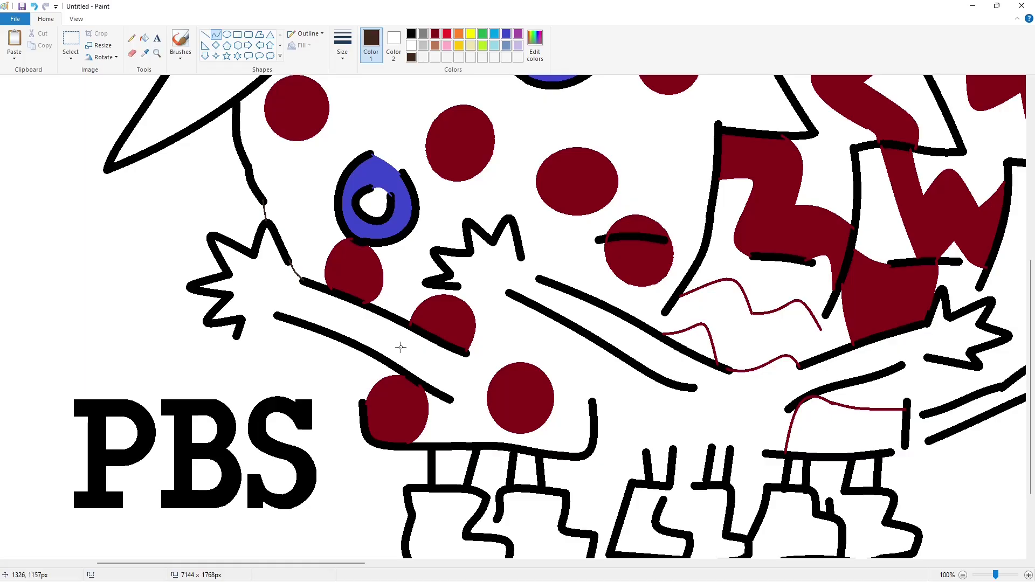
drag(467, 355, 453, 400)
click(459, 366)
click(472, 394)
drag(362, 401, 354, 345)
click(360, 361)
click(361, 382)
Step: Draw the body's right edge up to the second arm and close the gaps at that arm's hand and far end
drag(595, 401, 601, 347)
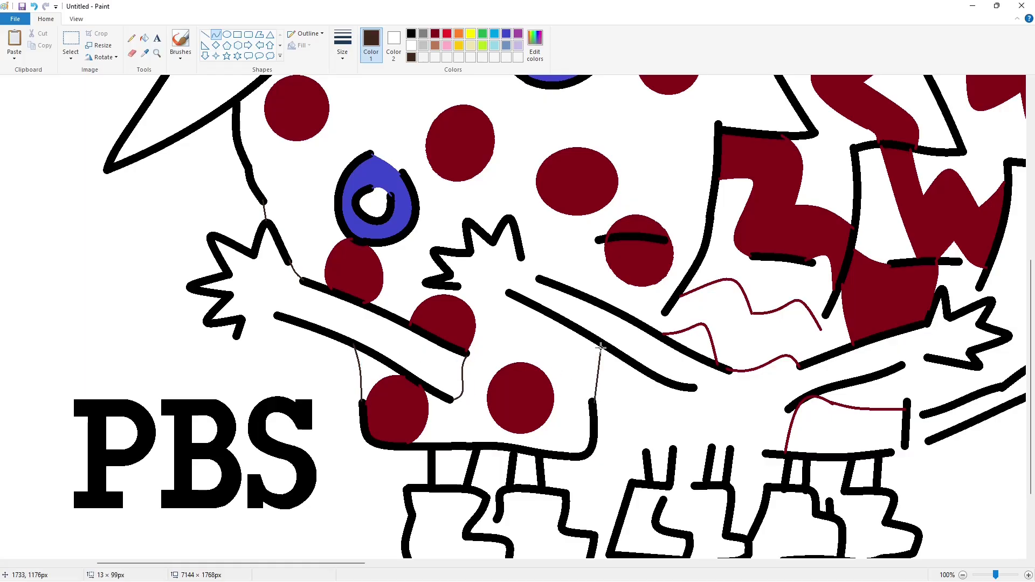
click(597, 379)
click(598, 363)
mouse_move(458, 287)
mouse_down()
mouse_move(508, 293)
mouse_move(485, 286)
mouse_move(540, 277)
mouse_up()
drag(700, 388, 726, 370)
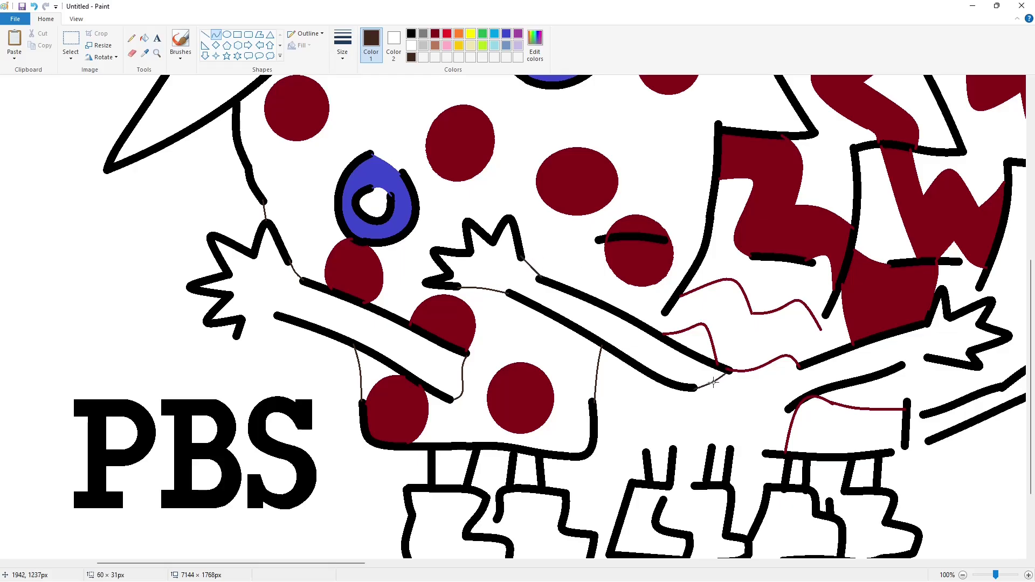
Step: Try to fill the first figure's head and body dark brown, and undo the fill
click(147, 41)
click(300, 154)
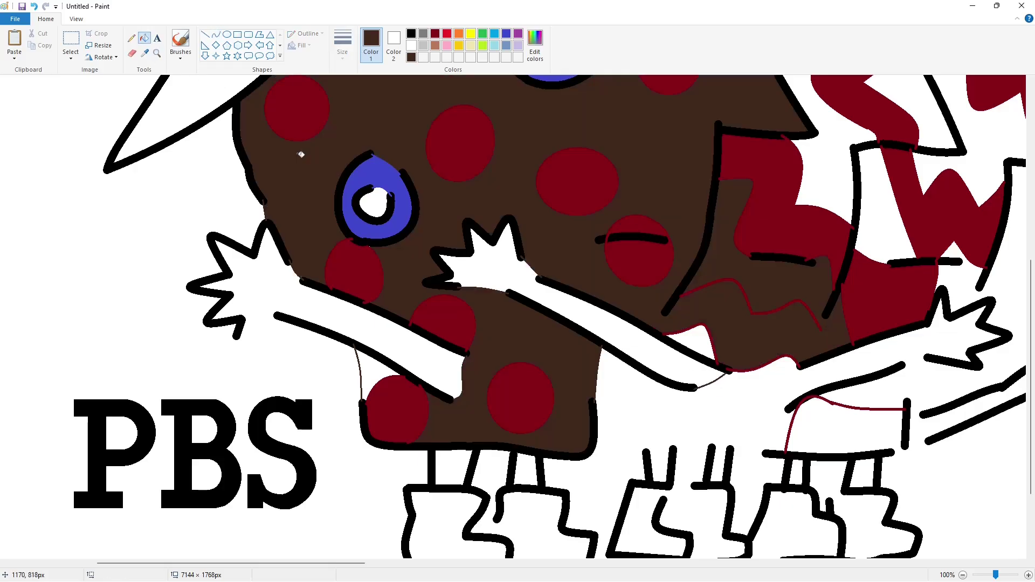
key(ctrl+z)
Step: Close the gap between the nose side's lower edge and the second arm, and fill the head and lower body dark brown
click(216, 34)
click(657, 321)
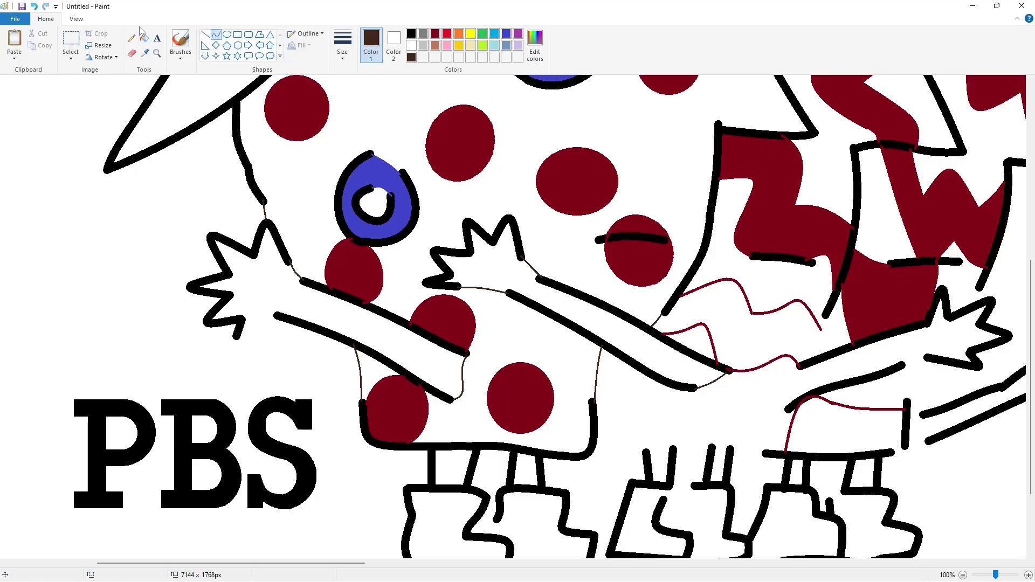
click(145, 38)
click(382, 135)
click(375, 370)
Step: Refill the first figure's head and main body area with gray
scroll(687, 365, up, 2)
scroll(285, 563, down, 1)
mouse_move(285, 563)
mouse_down()
mouse_move(345, 564)
mouse_move(299, 563)
mouse_up()
click(421, 36)
click(201, 128)
Step: Close the gap in the outline of the first figure's second boot and fill that boot dark brown
scroll(323, 501, down, 1)
scroll(259, 377, down, 1)
click(216, 34)
click(434, 33)
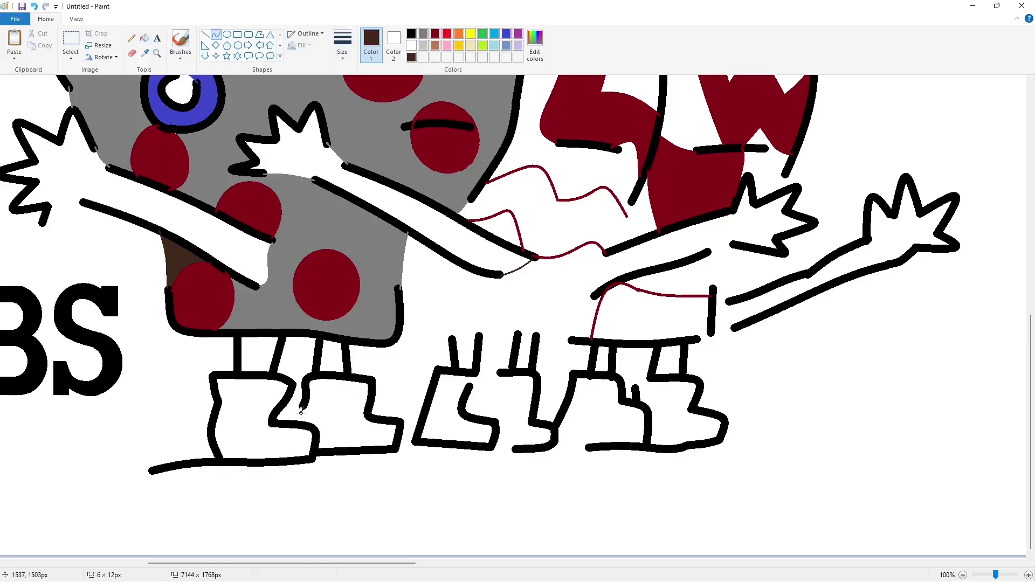
drag(300, 413, 300, 414)
click(145, 38)
click(346, 417)
Step: Outline the second figure's lower body with thin lines to the neighbouring bodies and the third arm, and fill it dark brown
scroll(302, 563, right, 3)
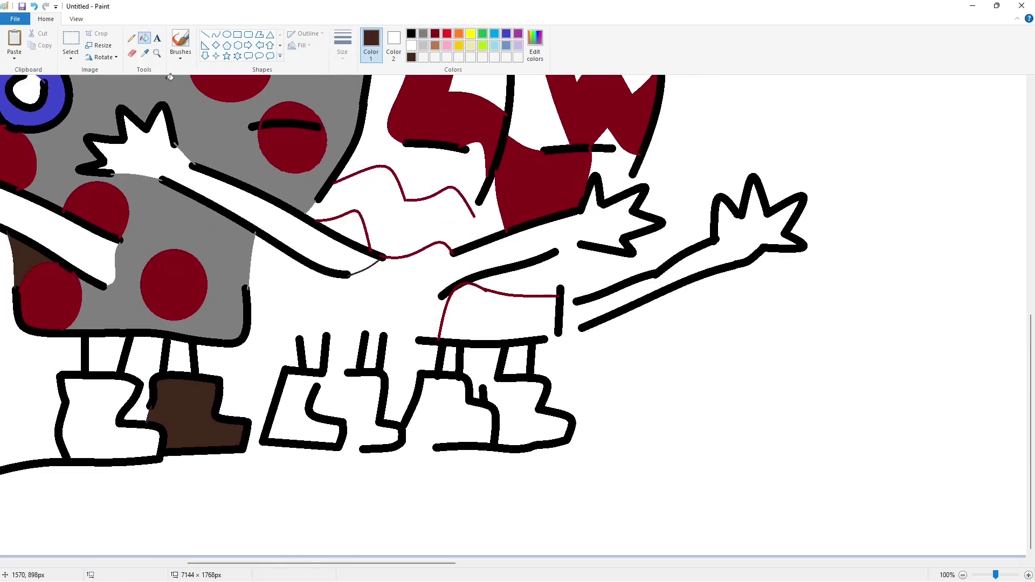
click(216, 34)
scroll(475, 308, up, 5)
scroll(464, 312, down, 5)
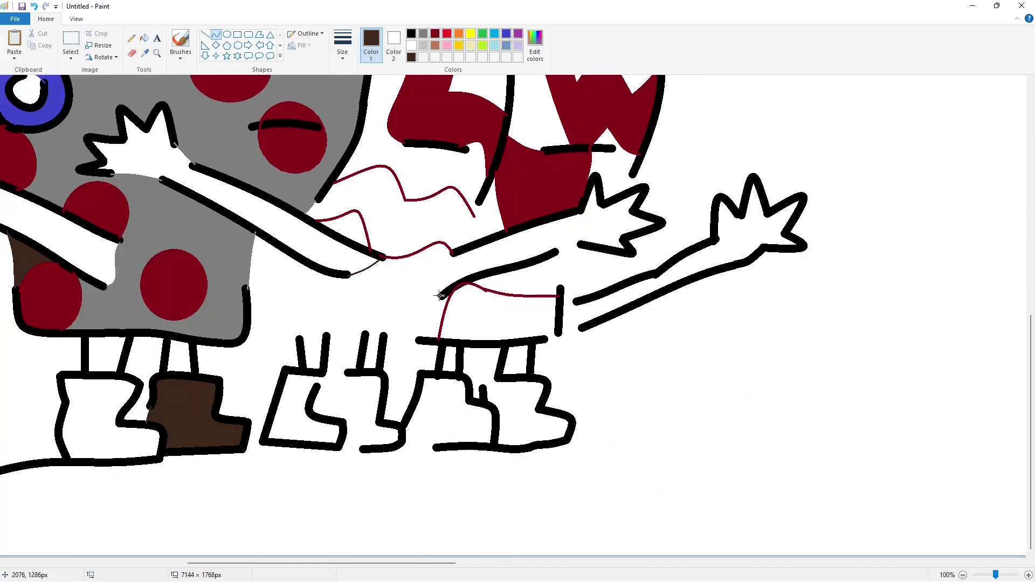
mouse_move(441, 295)
mouse_down()
mouse_move(429, 339)
mouse_move(243, 338)
mouse_up()
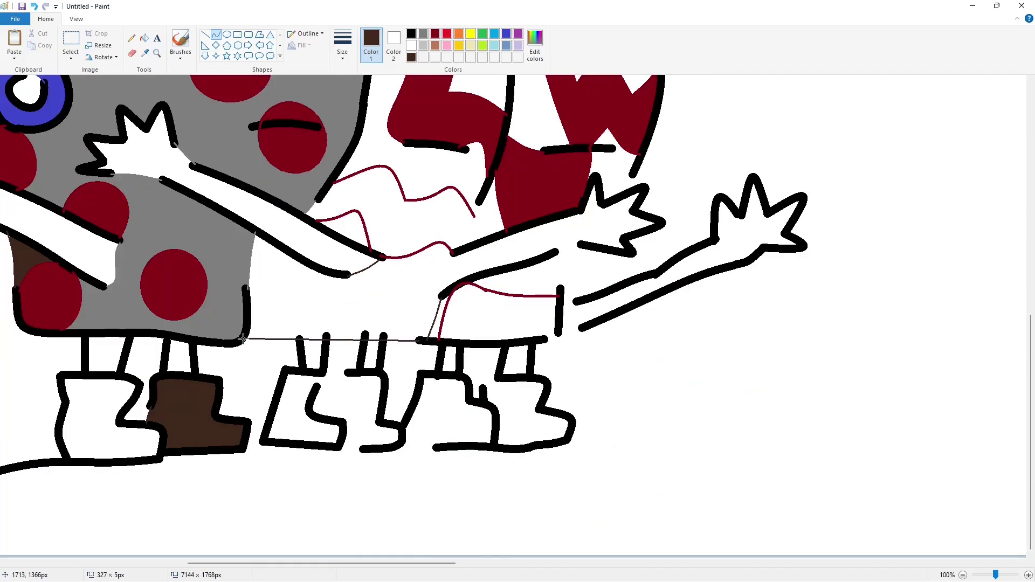
drag(373, 341, 396, 329)
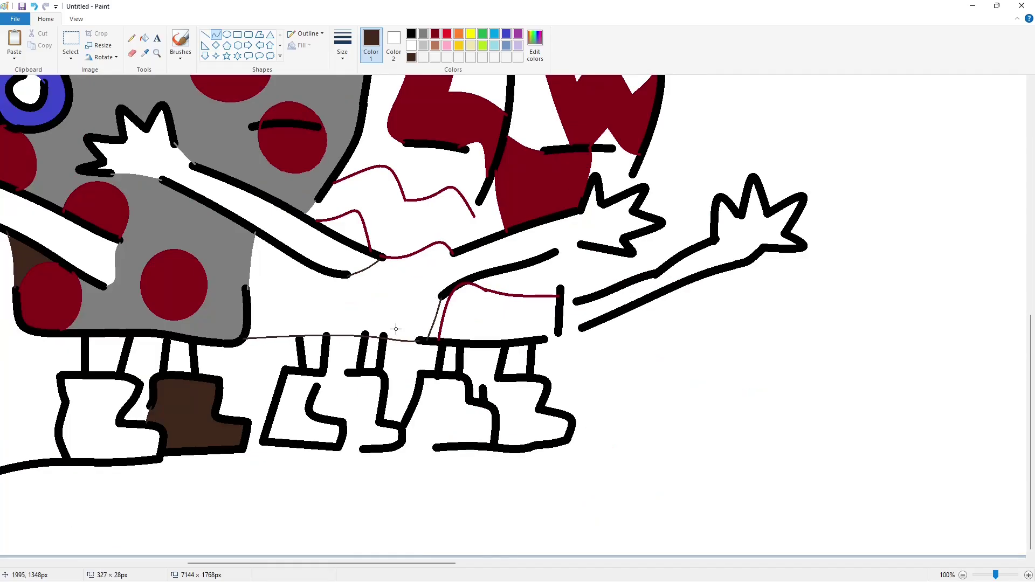
click(646, 345)
drag(446, 297, 453, 252)
click(144, 38)
click(303, 281)
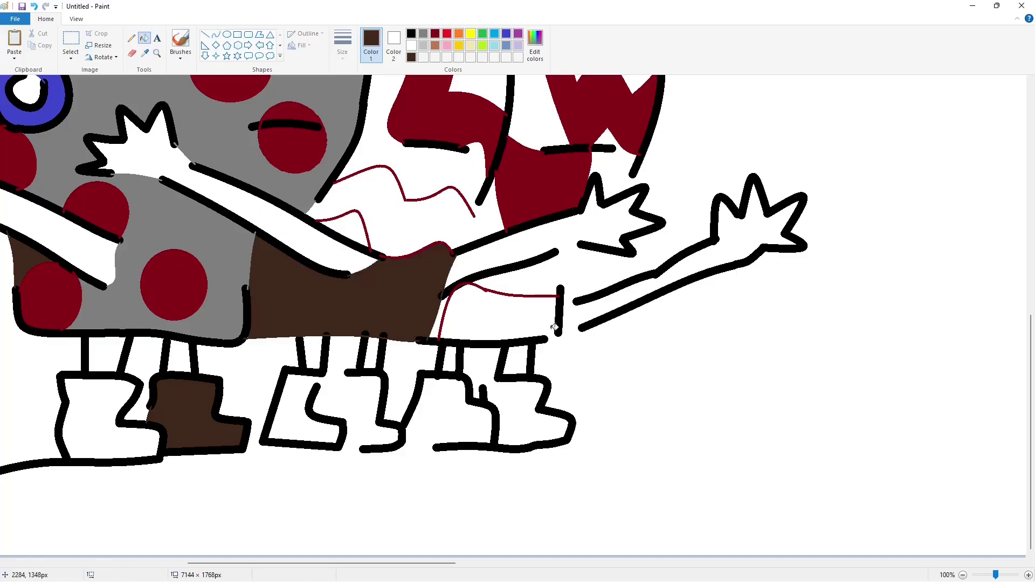
Step: Close the gap between the second figure's chin and the third arm, and fill the zigzag stripe below its mouth dark red
click(216, 34)
drag(479, 204, 460, 252)
drag(473, 214, 470, 235)
click(529, 221)
click(144, 38)
click(435, 33)
click(426, 224)
Step: Fill the remaining areas of the second figure's head and face dark brown
scroll(527, 237, up, 7)
scroll(528, 237, down, 3)
click(411, 57)
scroll(474, 285, down, 3)
click(474, 289)
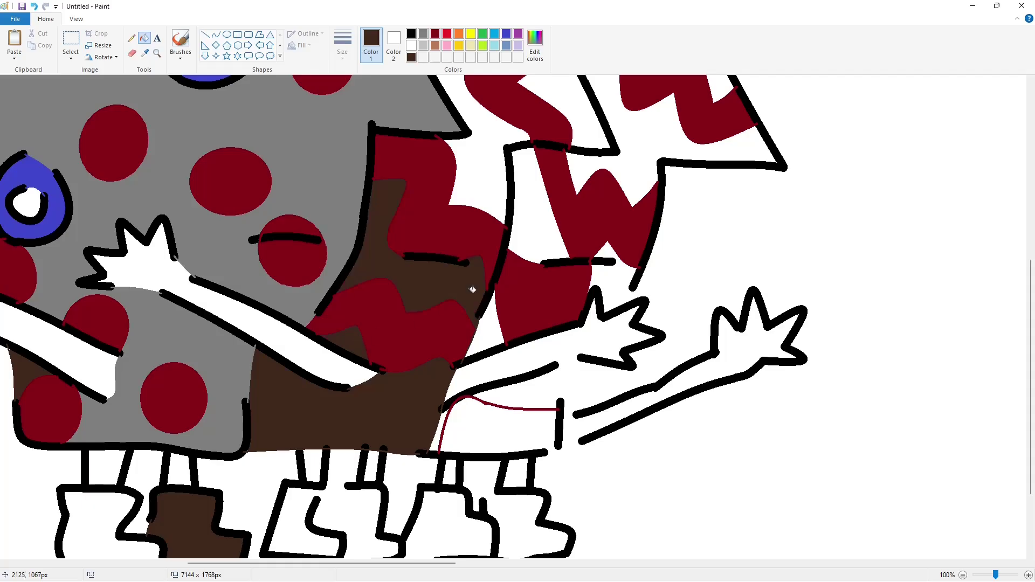
Step: Refill the second figure's head, face and lower body with blue-gray around the dark red stripes
scroll(484, 287, up, 7)
scroll(484, 287, down, 3)
click(507, 45)
click(481, 184)
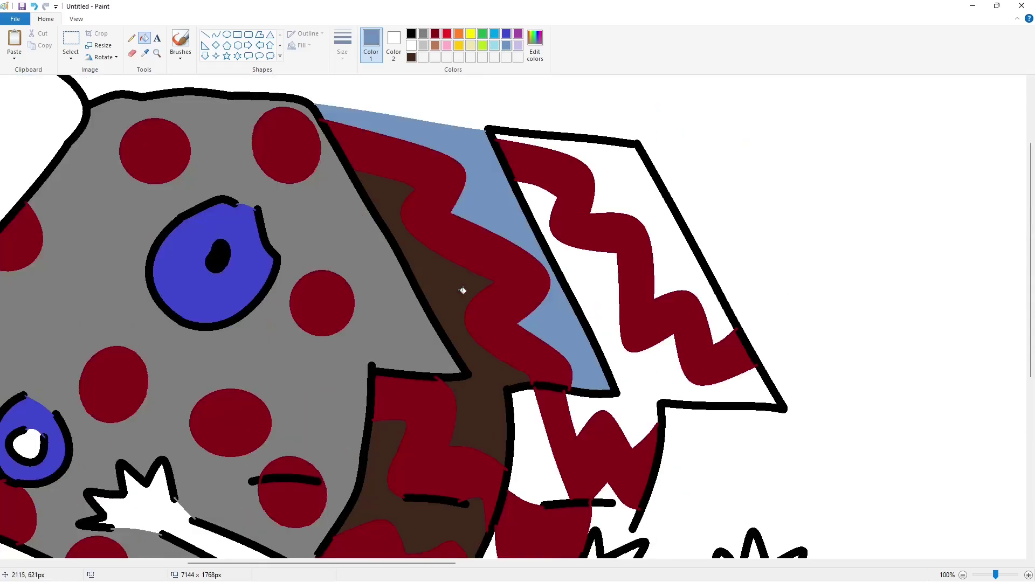
click(460, 292)
scroll(459, 294, down, 6)
click(418, 283)
click(358, 404)
click(354, 347)
Step: Close the gaps in the second figure's boot outlines and fill both boots dark brown
drag(341, 564, 349, 564)
click(216, 34)
click(411, 56)
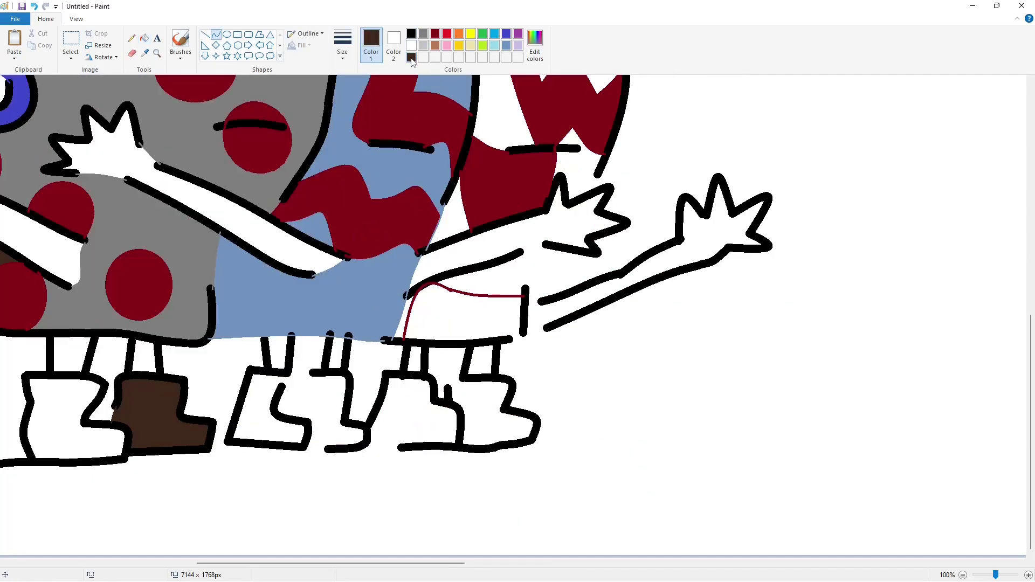
click(283, 380)
click(317, 387)
mouse_move(284, 386)
mouse_down()
mouse_move(308, 421)
mouse_move(306, 399)
mouse_up()
drag(326, 449, 309, 447)
click(145, 38)
click(266, 418)
click(329, 419)
Step: Close the gap between the third figure's chin and the hand below, and recolour the blue-gray sliver beside the second figure's stripe dark red
drag(327, 564, 353, 566)
scroll(543, 497, up, 6)
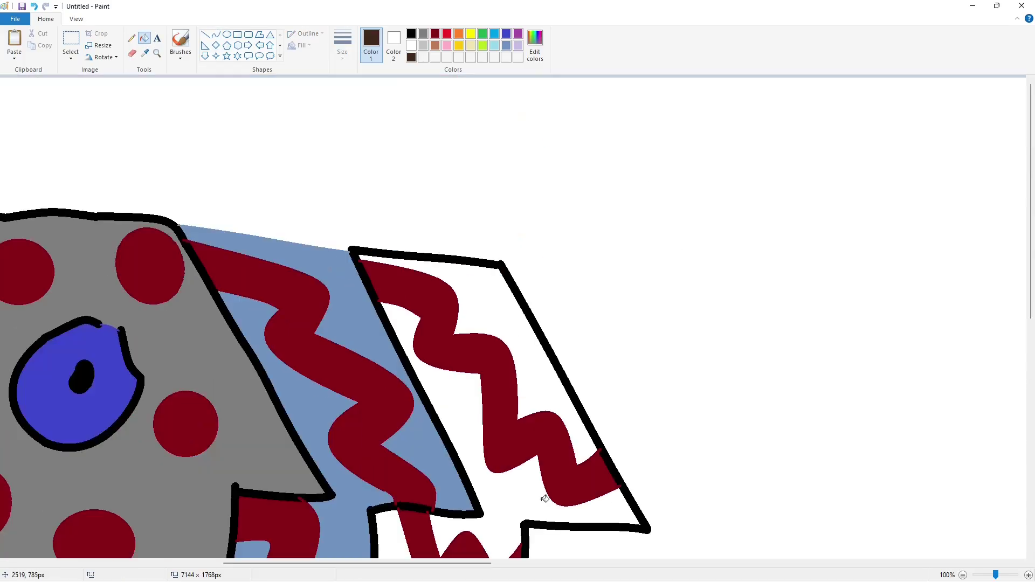
scroll(299, 380, down, 3)
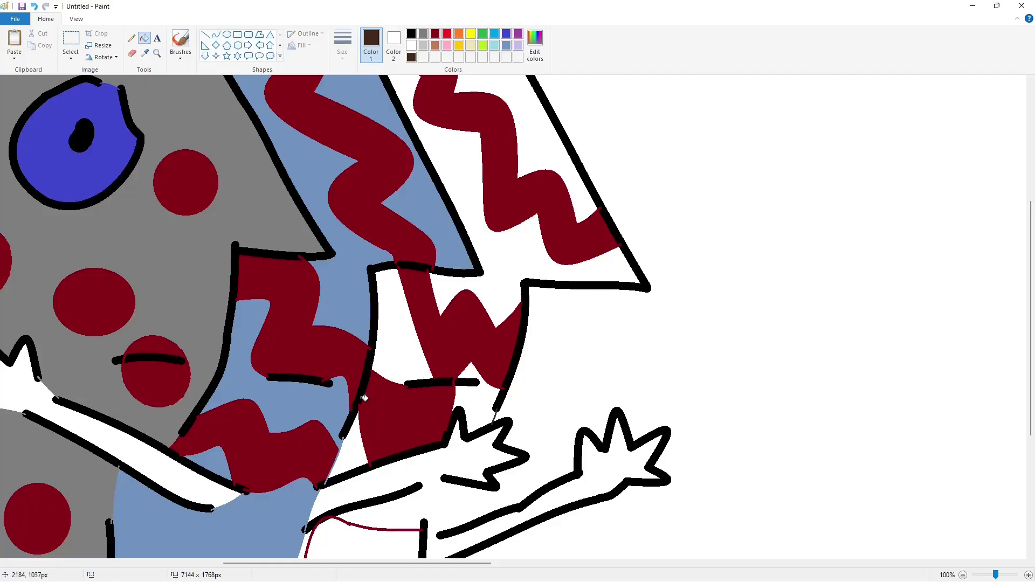
click(1029, 576)
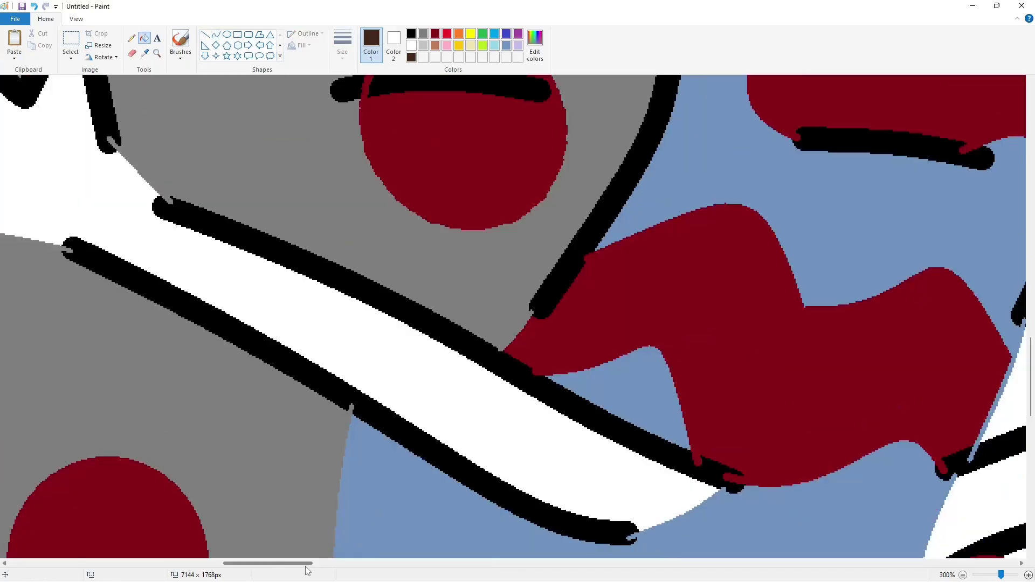
click(1028, 576)
click(205, 34)
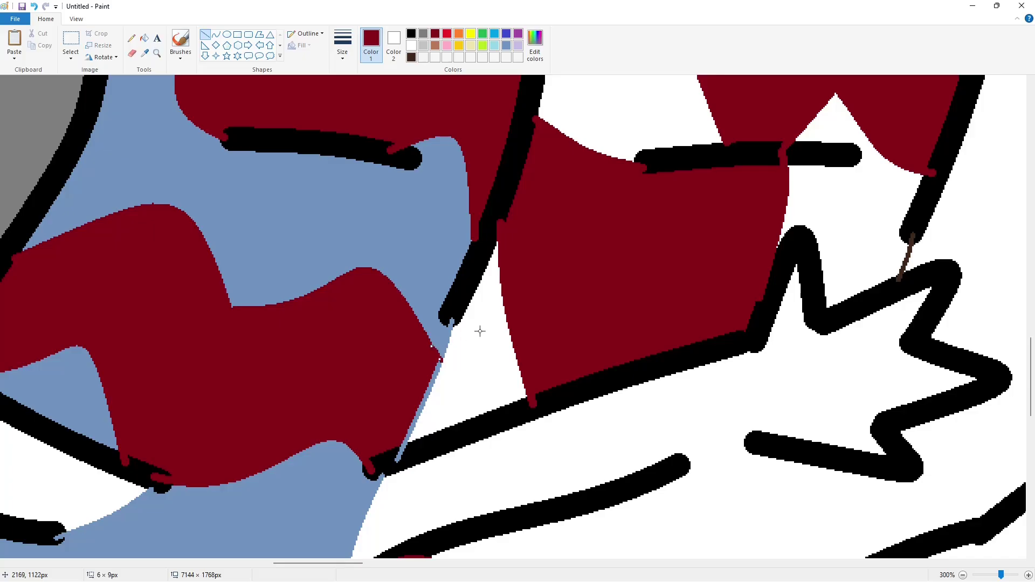
click(144, 38)
click(437, 377)
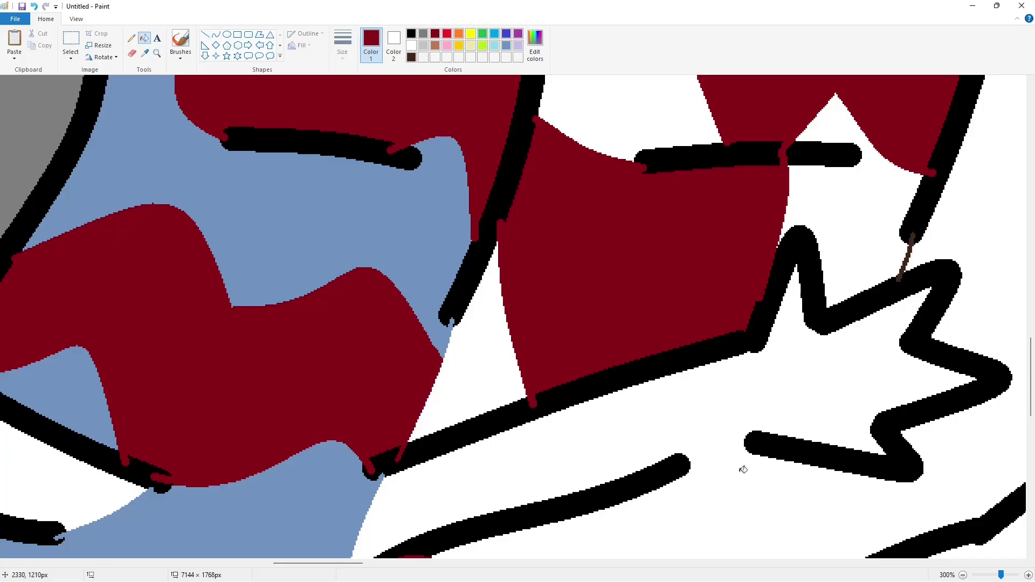
Step: Close the third figure's lower body outline at its bottom corner and between its side edge and the hand above
scroll(744, 470, down, 2)
scroll(577, 428, left, 5)
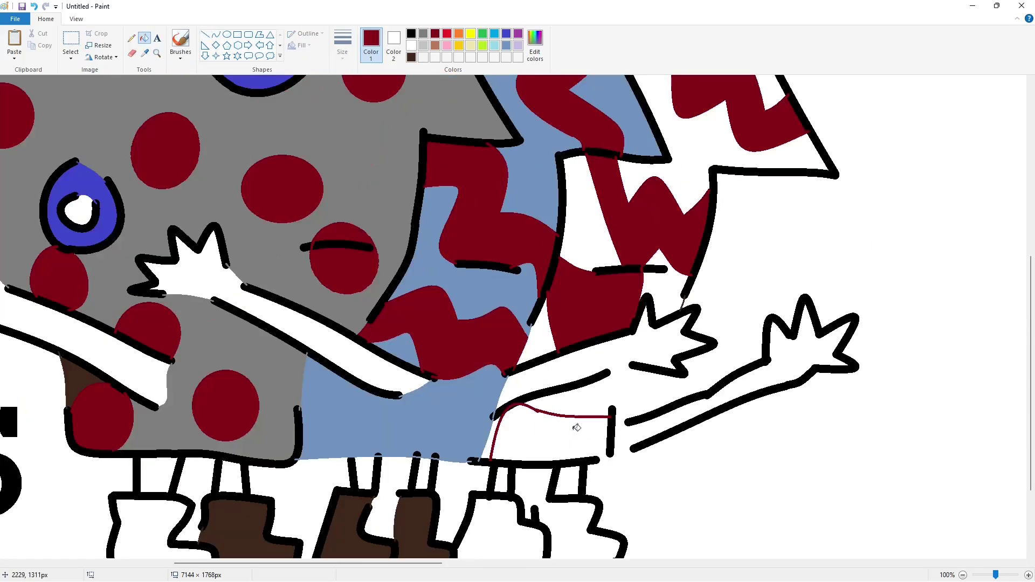
scroll(577, 427, right, 5)
click(215, 34)
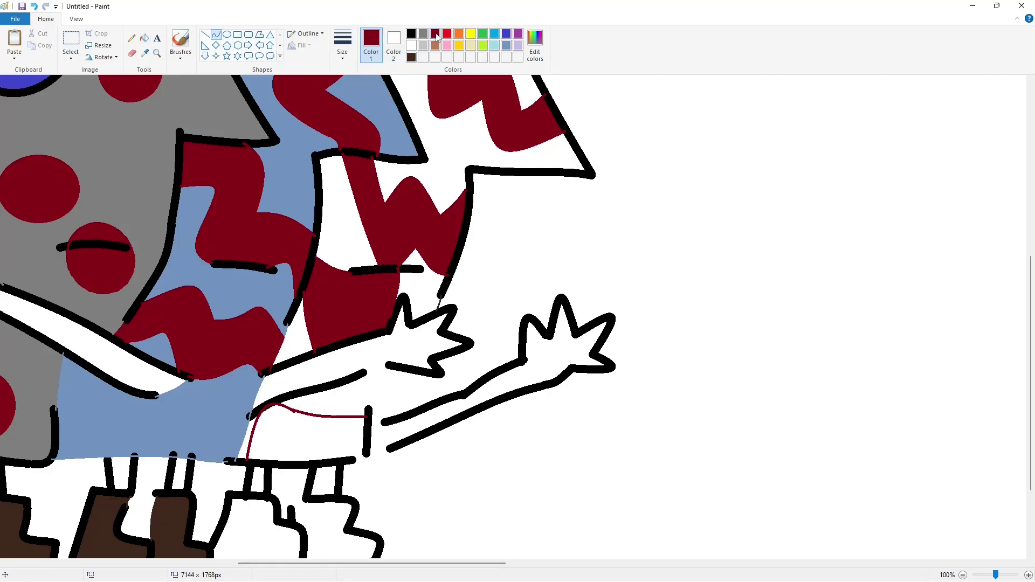
click(70, 40)
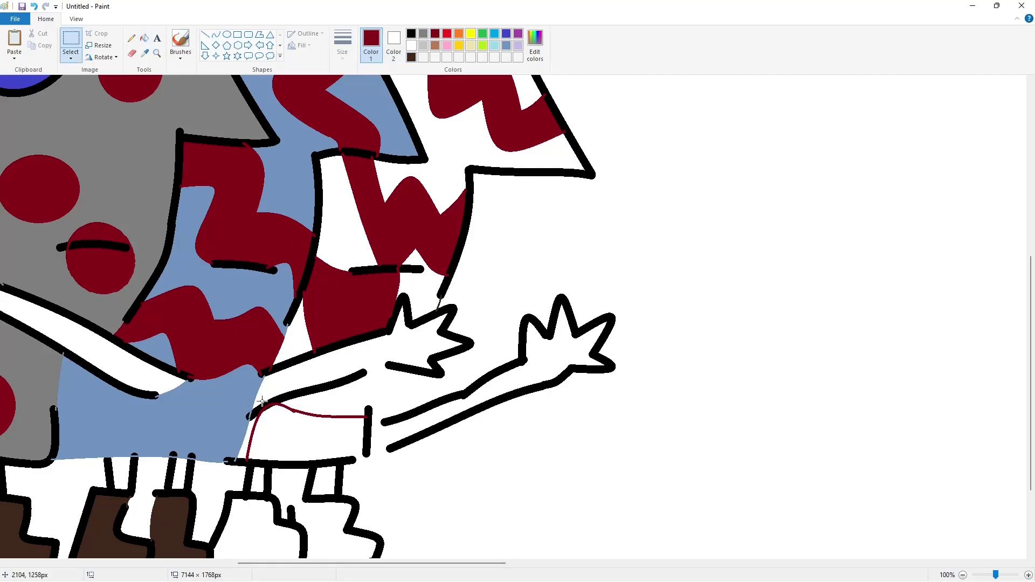
click(216, 34)
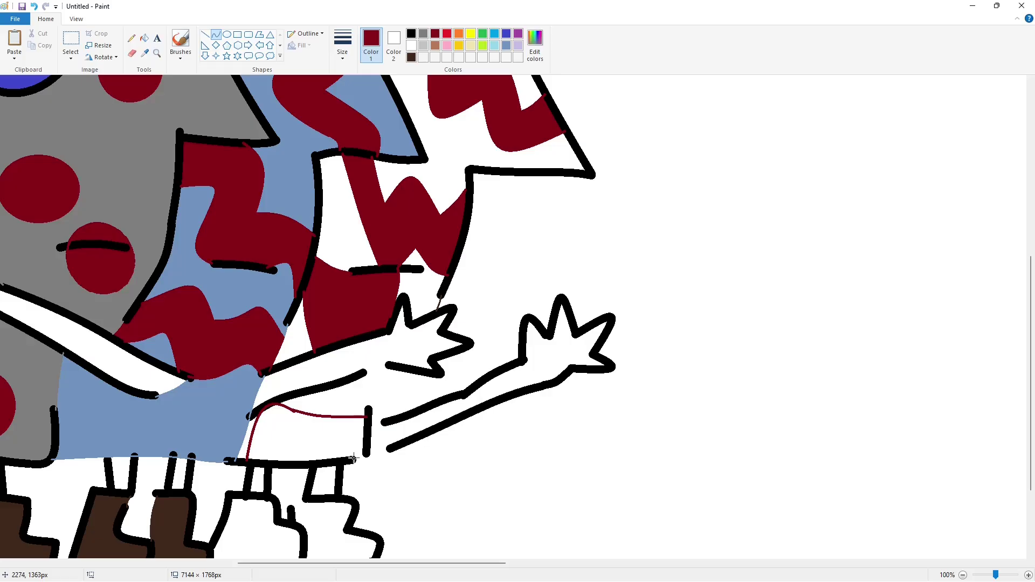
drag(353, 459, 367, 455)
mouse_move(370, 408)
mouse_down()
mouse_move(390, 366)
mouse_move(366, 372)
mouse_up()
Step: Fill the third figure's lower body stripe dark red and the areas around it dark brown
click(411, 57)
click(144, 38)
click(435, 34)
click(311, 423)
click(346, 398)
click(244, 435)
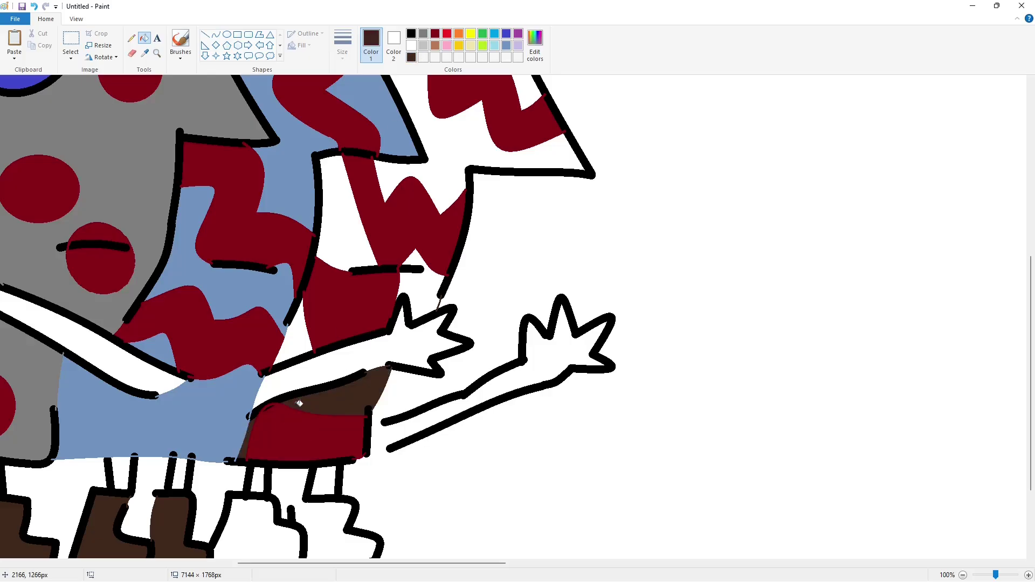
Step: Fill the third figure's head and face areas dark brown around the dark red stripes
click(419, 285)
click(305, 342)
scroll(310, 341, up, 2)
click(340, 329)
click(445, 293)
scroll(445, 293, up, 4)
scroll(450, 527, down, 8)
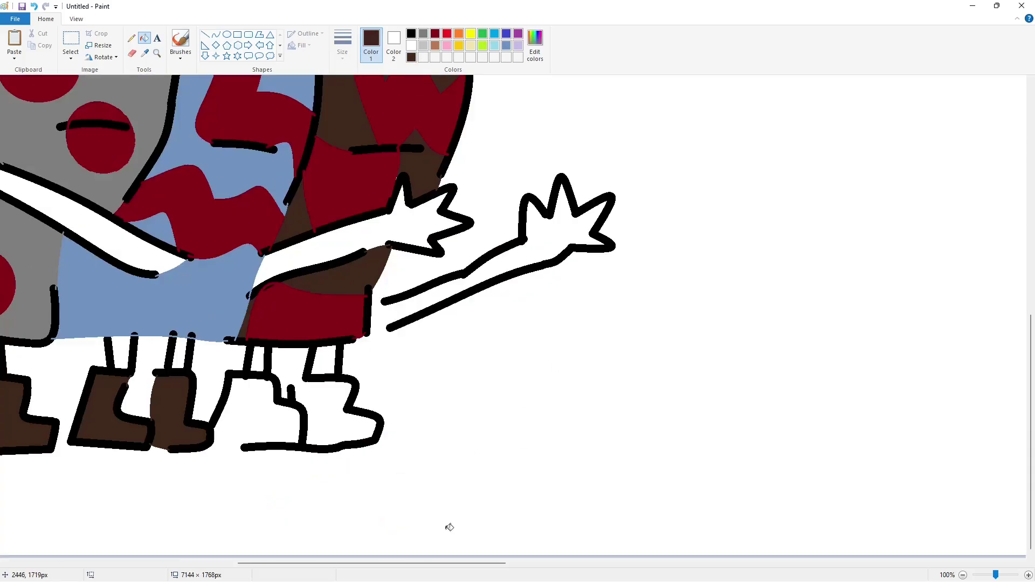
Step: Close the gap under the third figure's first boot and fill both of its boots dark brown
click(216, 34)
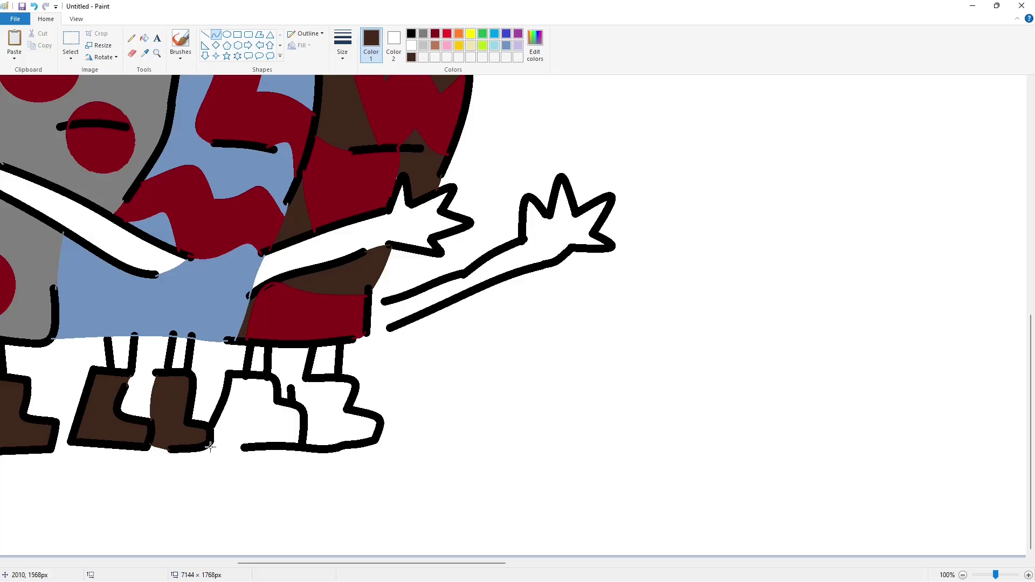
drag(210, 446, 243, 447)
click(144, 38)
click(253, 415)
click(334, 426)
click(963, 575)
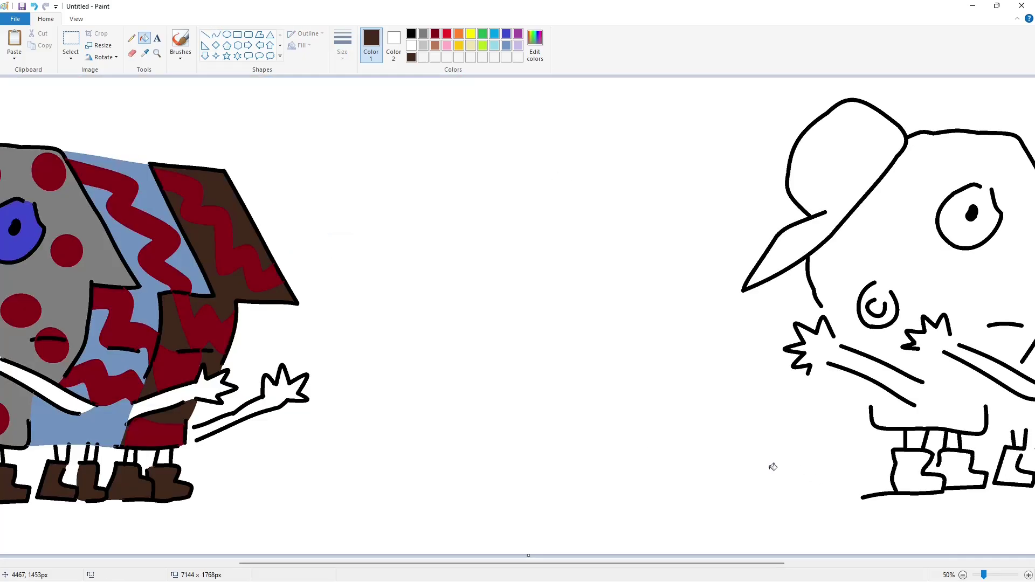
drag(457, 564, 603, 564)
click(70, 40)
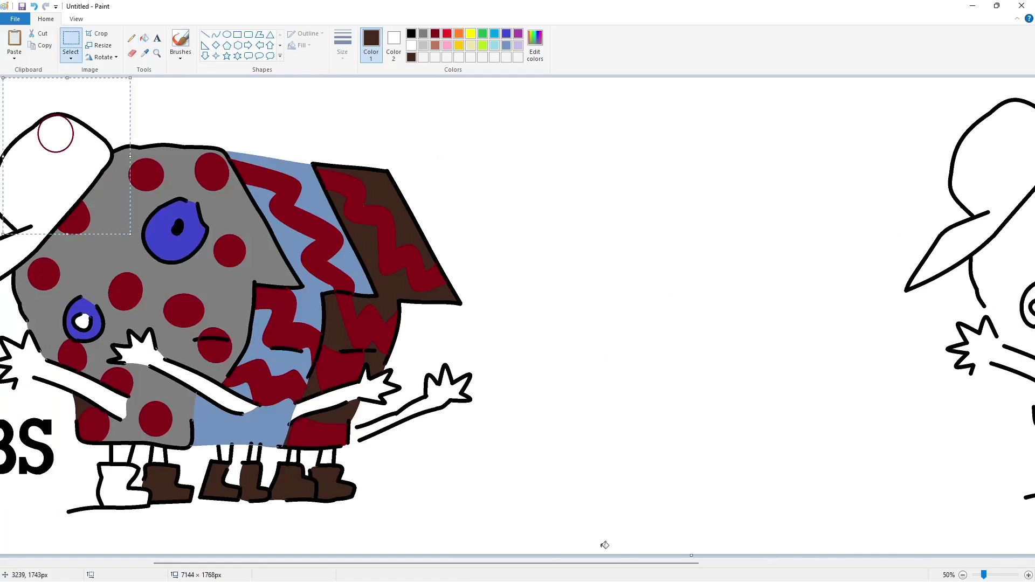
scroll(254, 273, right, 5)
drag(146, 82, 912, 538)
scroll(667, 522, left, 5)
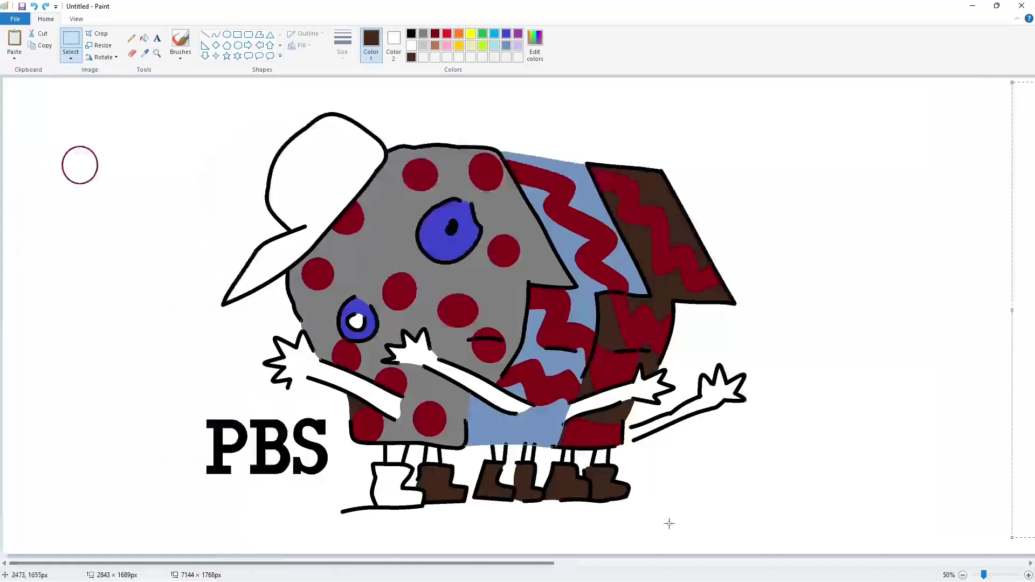
scroll(370, 504, up, 2)
drag(188, 564, 258, 564)
key(ctrl+v)
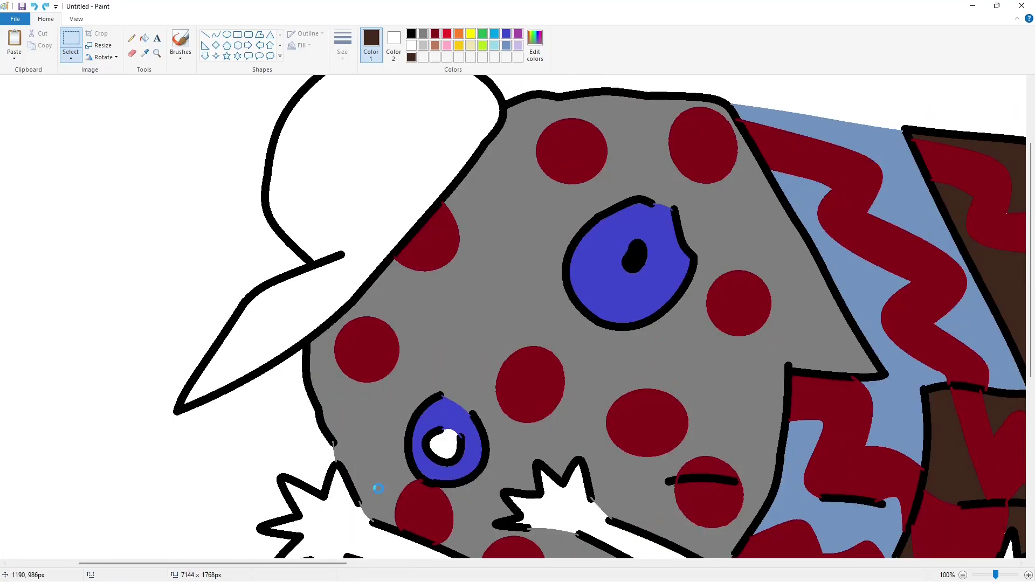
drag(375, 489, 325, 408)
scroll(273, 426, down, 5)
drag(299, 564, 339, 578)
scroll(377, 485, right, 5)
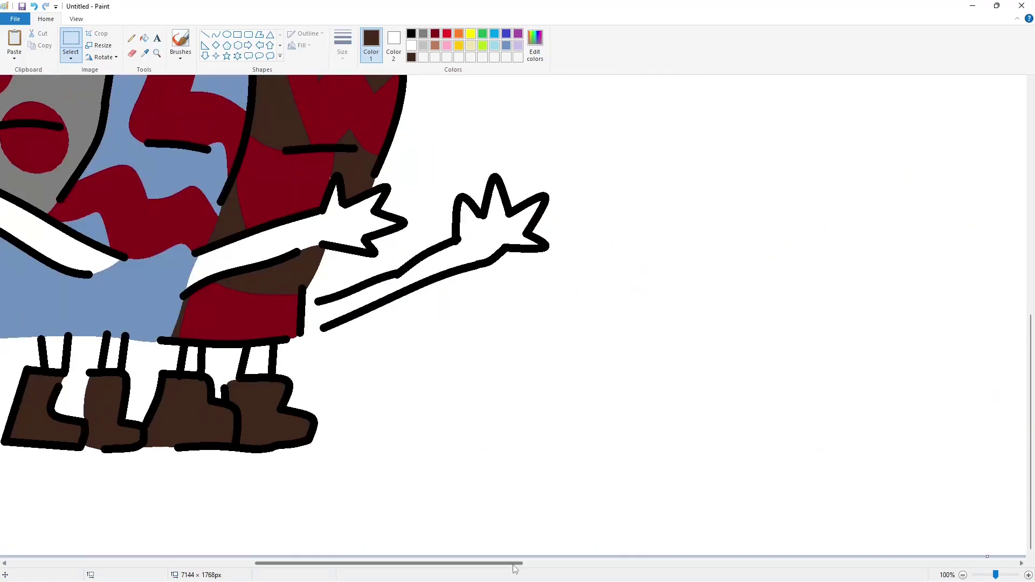
scroll(462, 494, left, 5)
scroll(468, 494, up, 8)
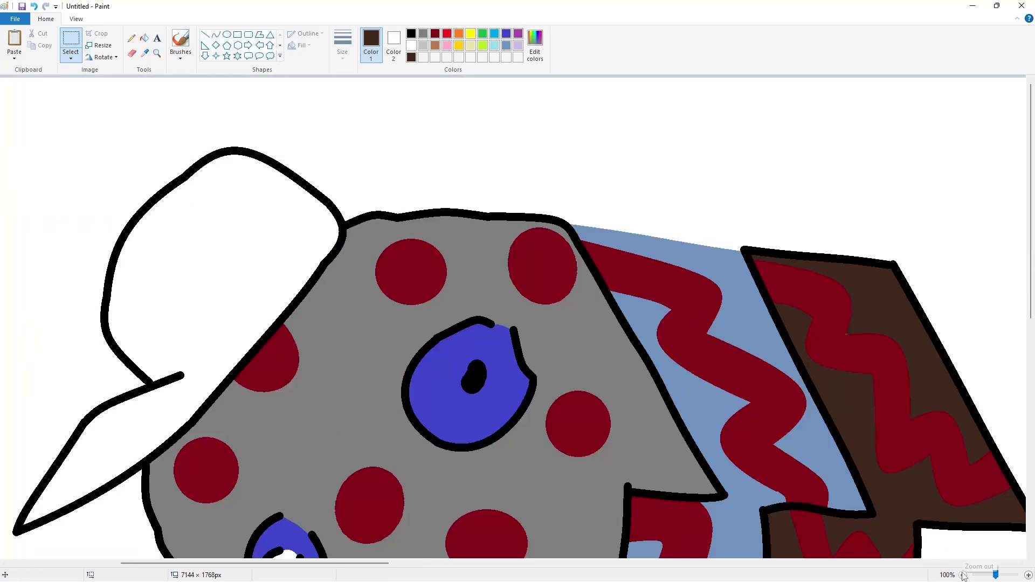
scroll(953, 530, down, 1)
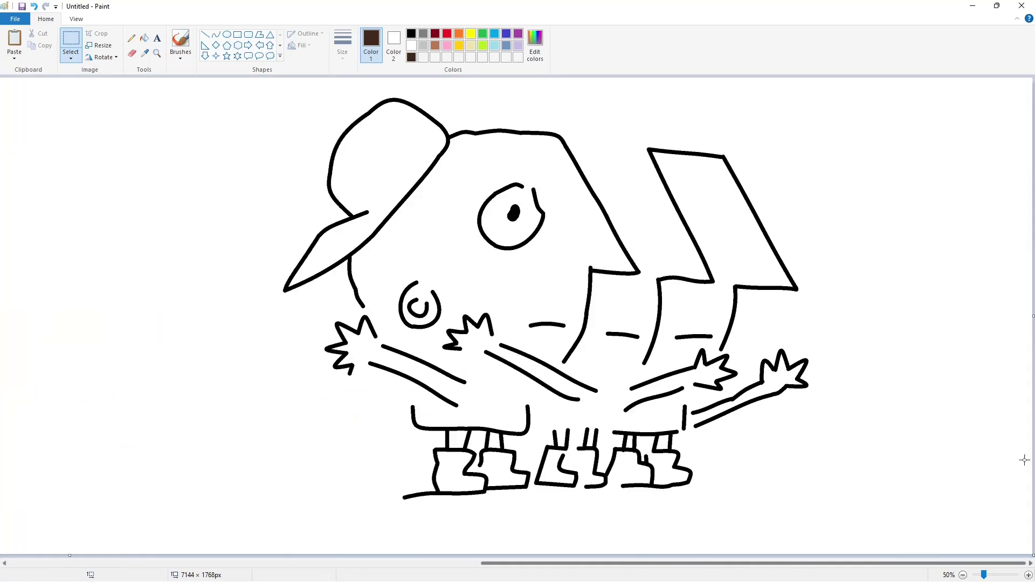
Step: Reduce the canvas width to 3782 px to cut off the uncoloured copy, and fill the stray dark red circle outline white
drag(1031, 318, 378, 318)
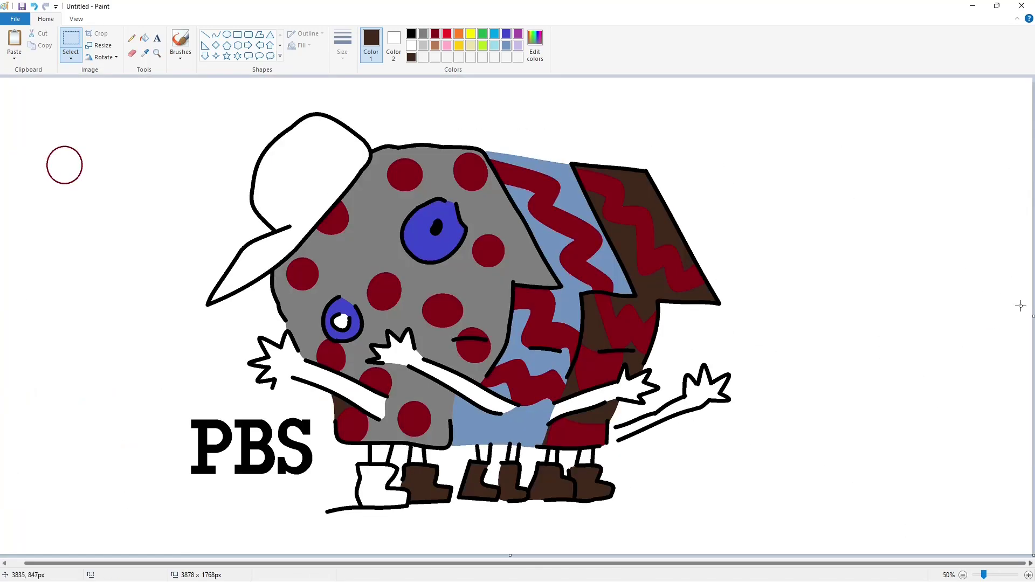
mouse_move(1031, 317)
mouse_down()
mouse_move(919, 315)
mouse_move(1023, 317)
mouse_up()
click(144, 38)
click(411, 45)
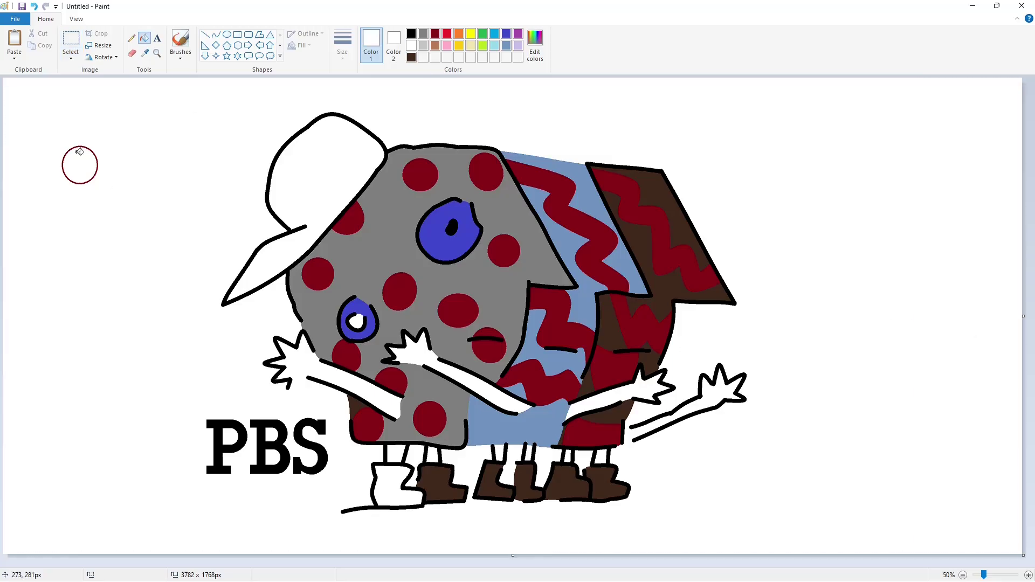
click(80, 147)
Step: Mix a custom purple starting from the standard purple and add it to the palette
click(521, 35)
click(534, 44)
drag(599, 283, 631, 265)
click(417, 368)
Step: Mix a custom teal starting from the standard green and add it to the palette
click(483, 34)
click(534, 43)
click(562, 265)
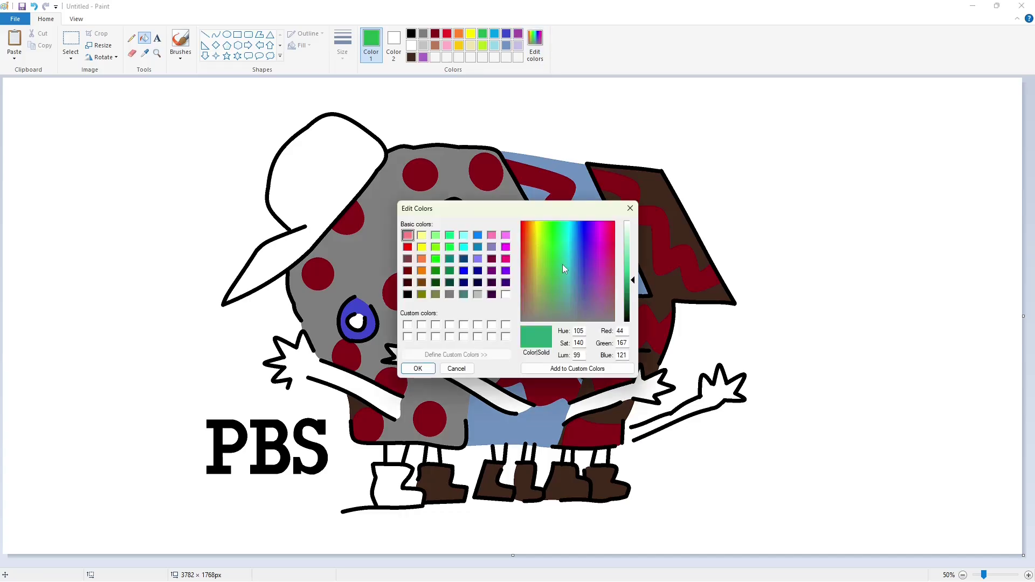
drag(568, 290, 568, 252)
click(633, 287)
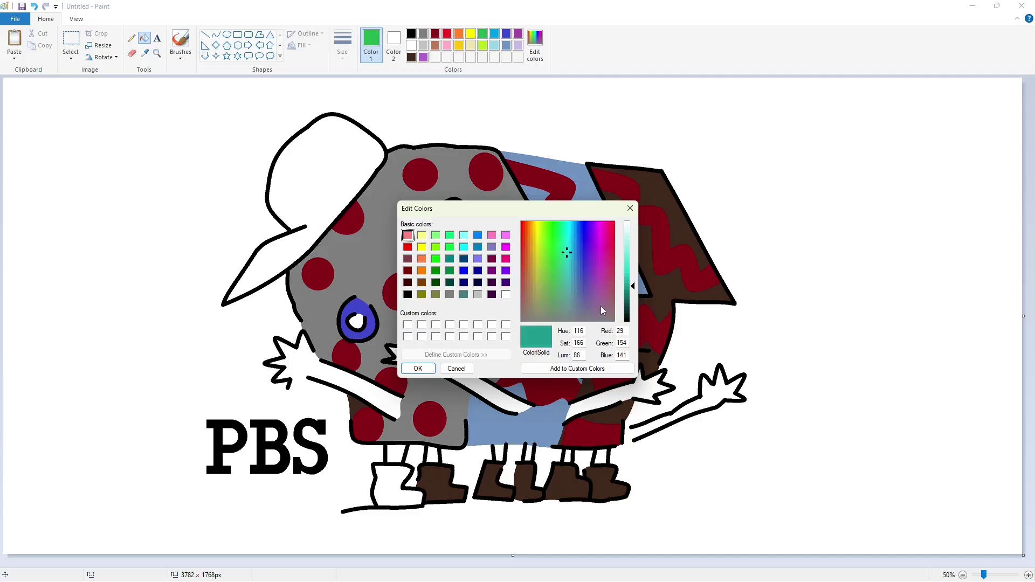
click(569, 249)
key(Return)
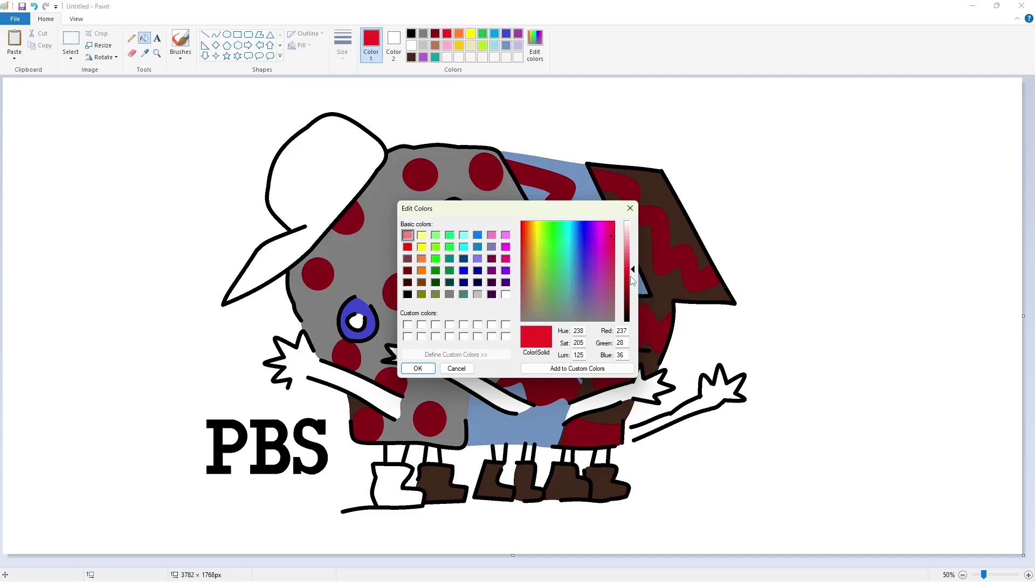
Step: Mix a custom magenta with hue 204, saturation 186 and luminosity 144, and add it to the palette
click(600, 251)
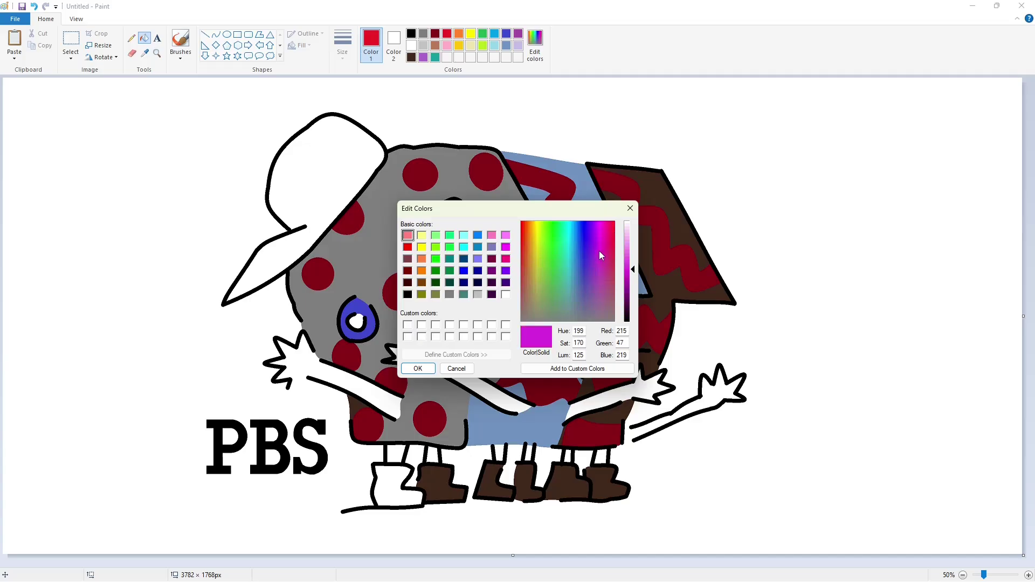
click(633, 260)
click(596, 261)
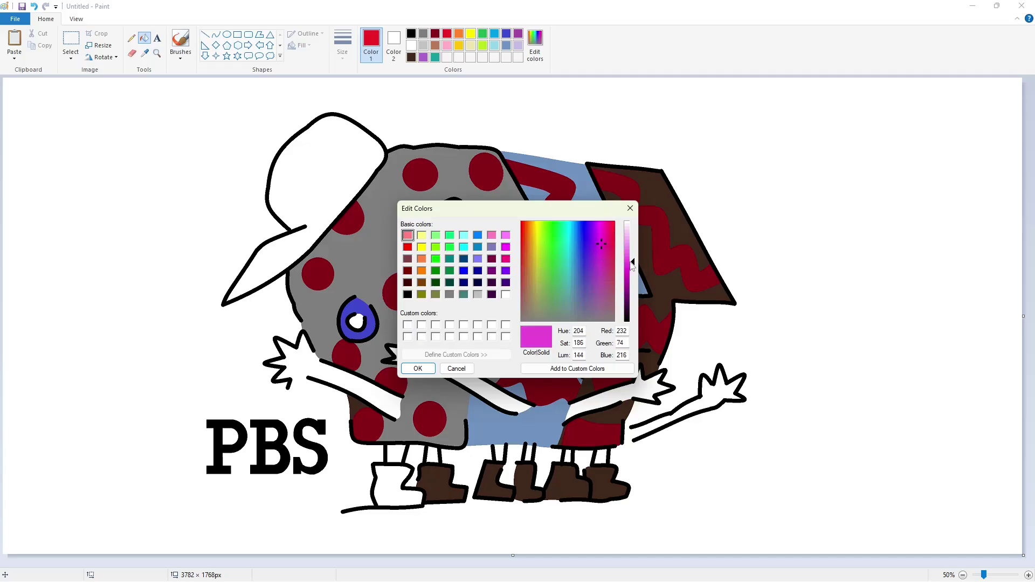
click(418, 368)
Step: Mix a darker custom green starting from the standard green and add it to the palette
click(482, 34)
click(535, 45)
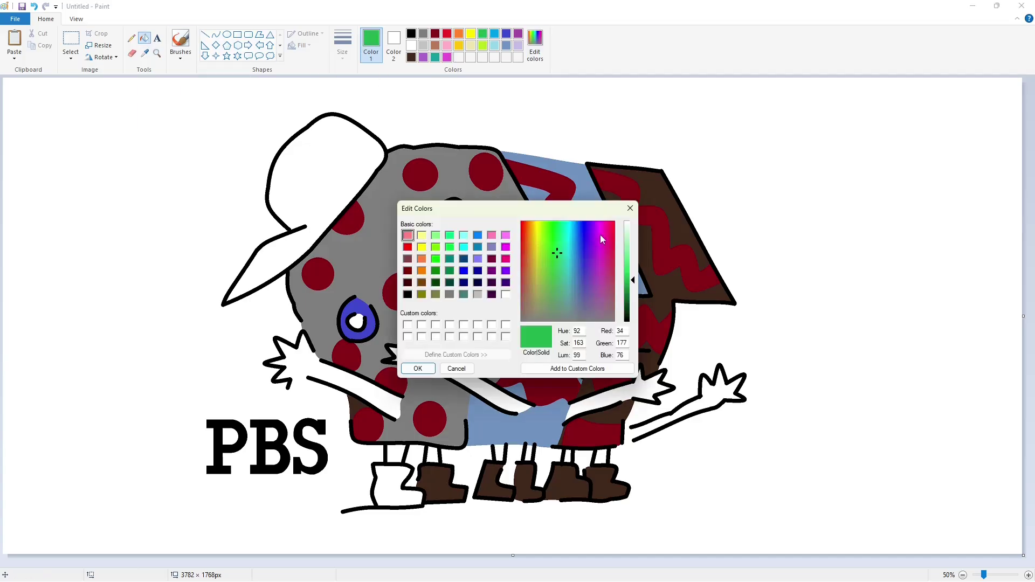
click(627, 293)
click(418, 368)
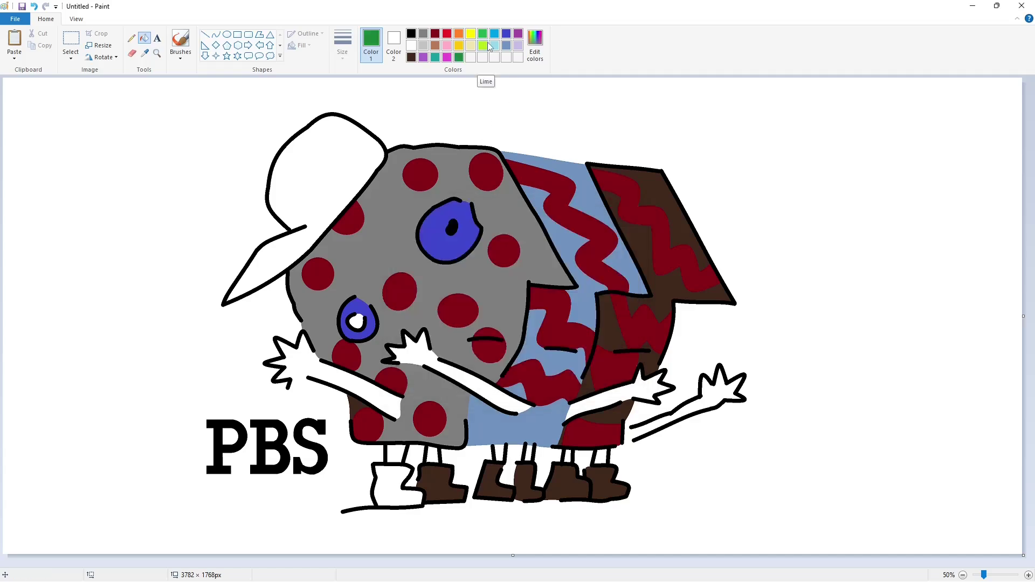
Step: Fill the first figure's hat with the standard red and its grey body with the custom purple
click(447, 36)
click(346, 144)
click(424, 57)
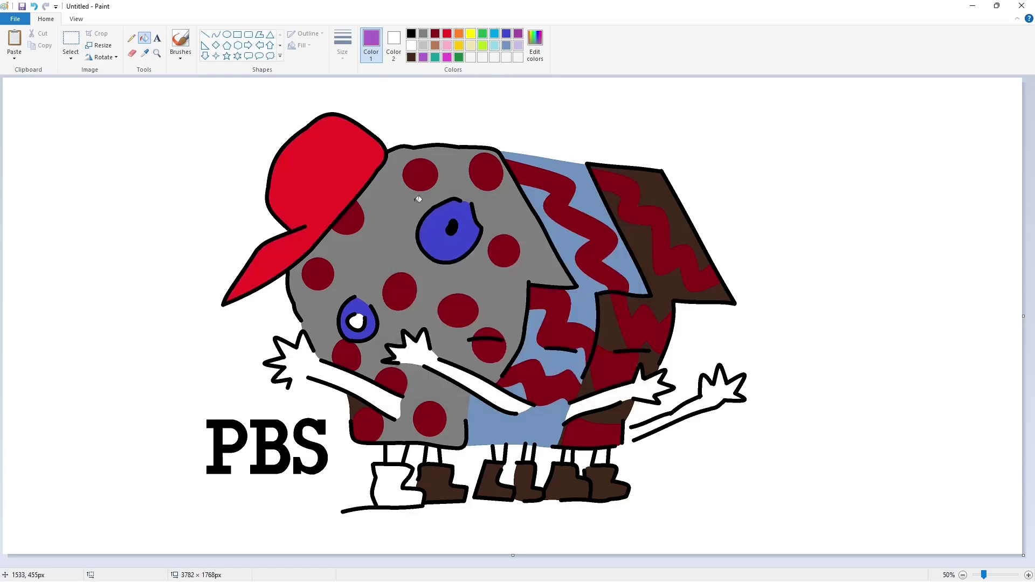
click(419, 199)
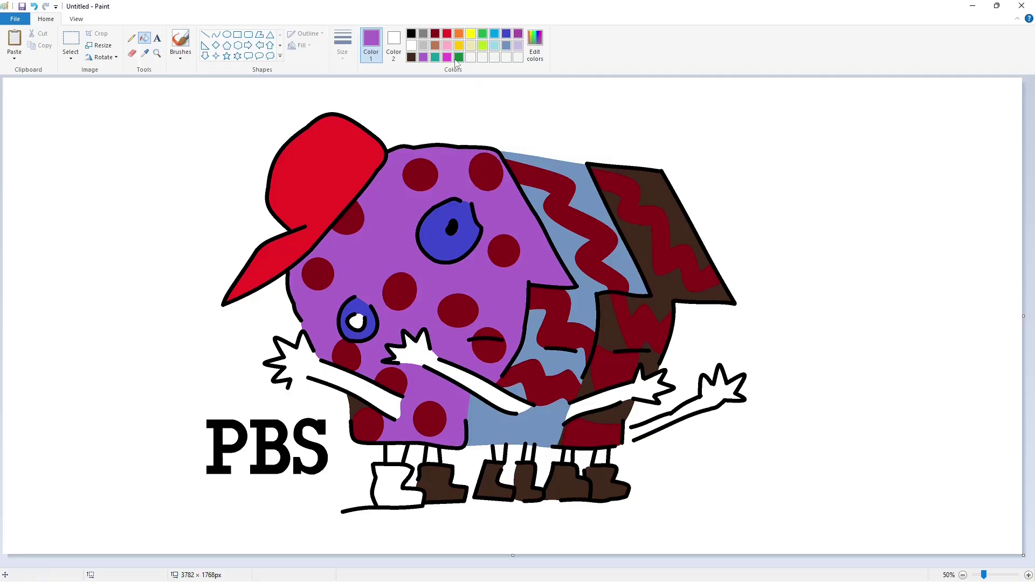
Step: Fill the two uppermost spots on the first figure with the custom teal
click(434, 58)
click(420, 174)
click(478, 186)
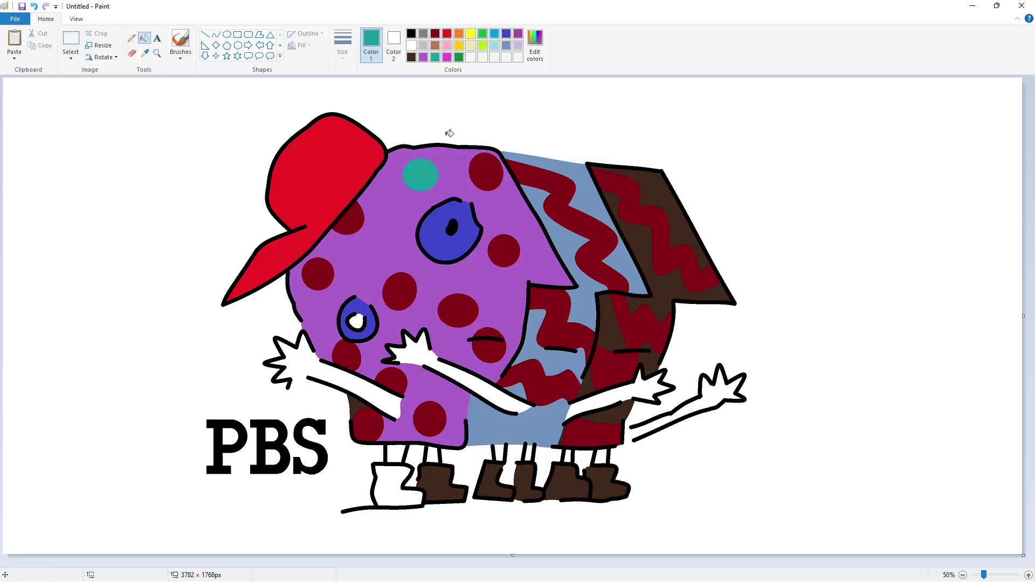
Step: Mix a slightly lighter shade of the custom purple and refill the first figure's body with it, including the brown patch below its arm
click(423, 57)
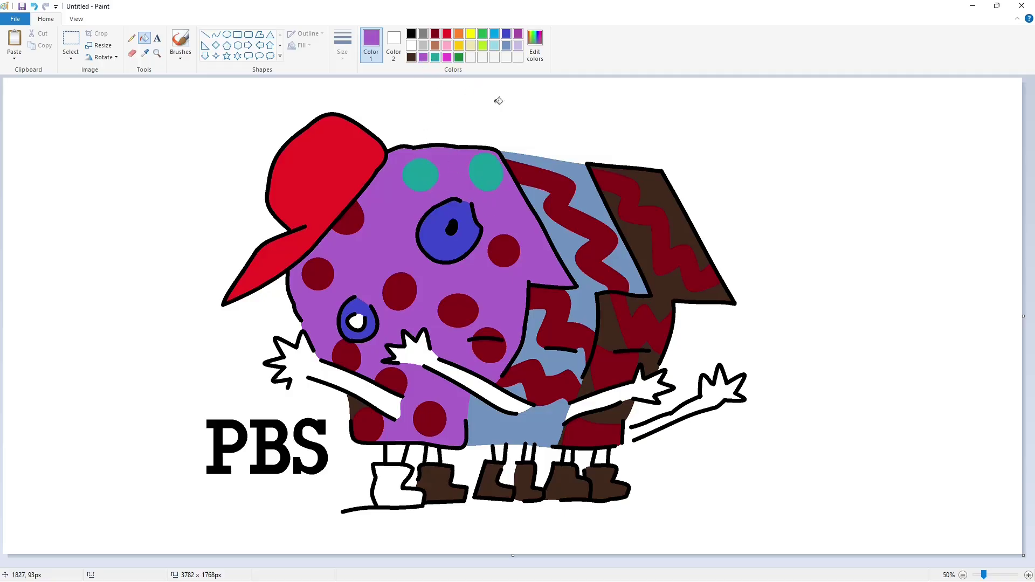
click(535, 44)
drag(632, 265, 632, 259)
click(418, 368)
click(405, 247)
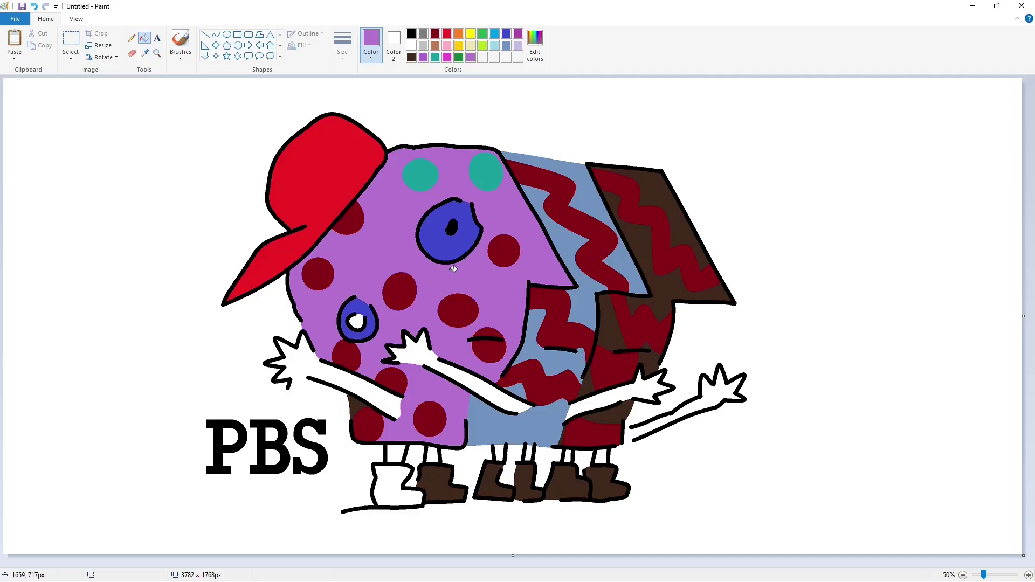
click(367, 400)
Step: Mix a slightly different shade of the custom teal and fill the first figure's remaining dark red spots with it
click(535, 46)
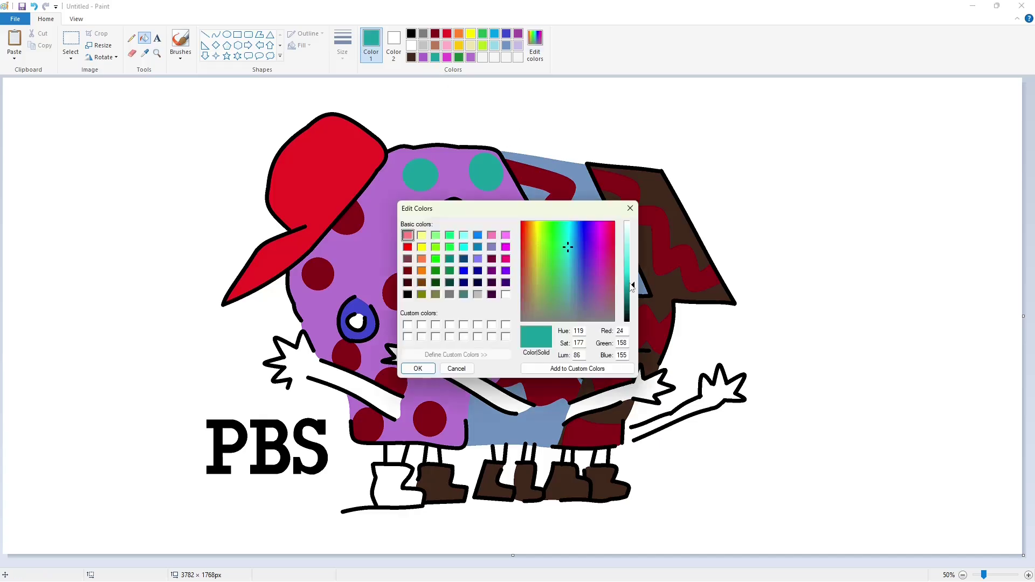
click(423, 367)
click(505, 250)
click(459, 310)
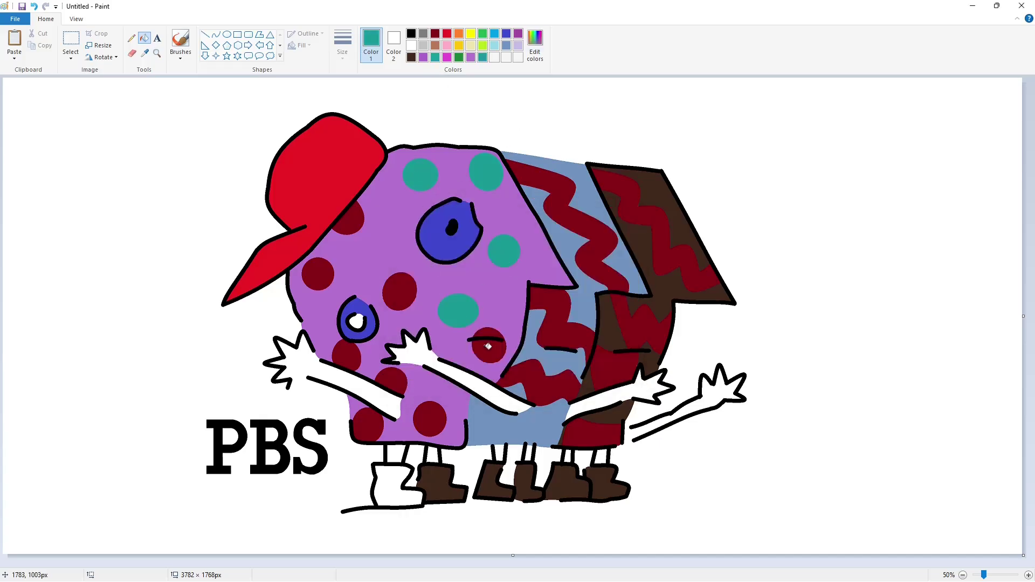
click(488, 345)
click(399, 292)
click(350, 217)
click(321, 272)
click(345, 353)
click(389, 377)
click(369, 424)
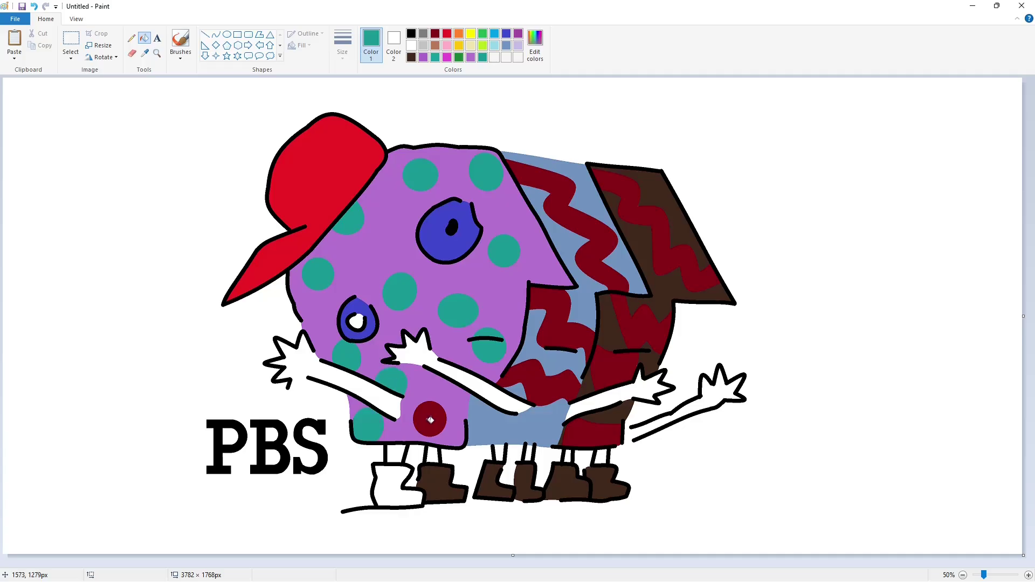
click(429, 418)
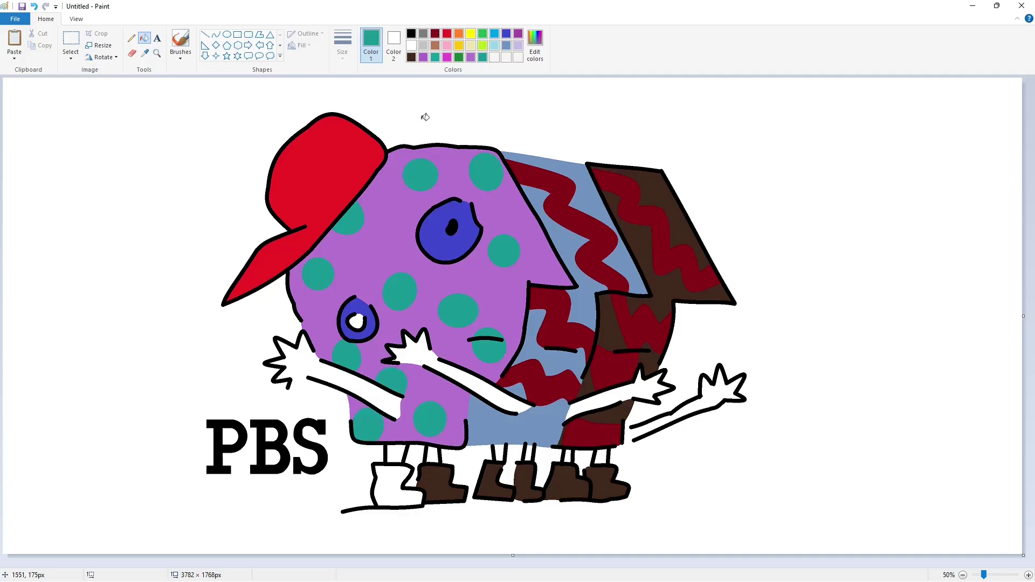
Step: Fill the first figure's small ring gold and its large round eye white
click(459, 47)
click(361, 305)
click(412, 47)
click(445, 210)
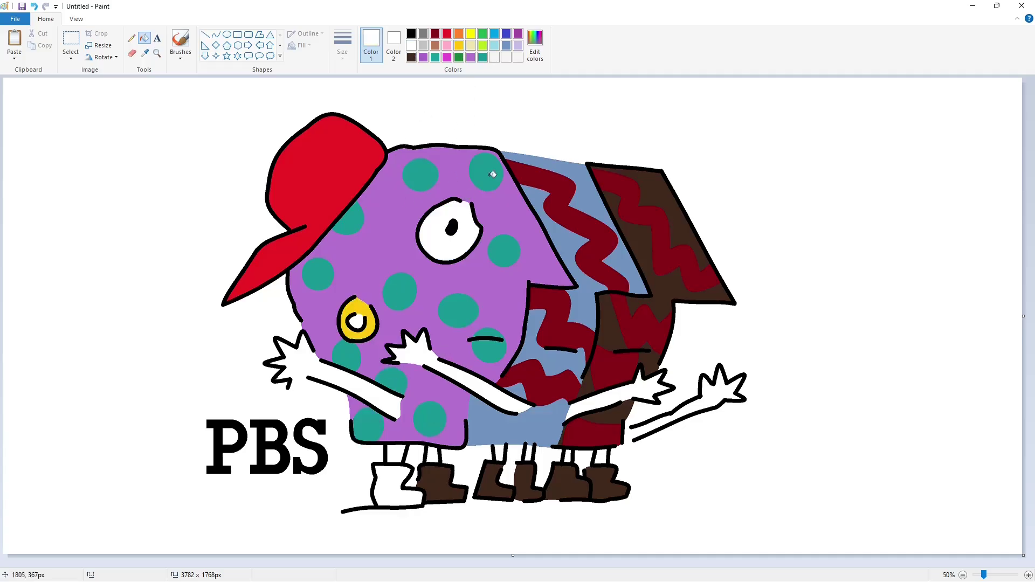
Step: Fill the dark red zigzag stripes on the second figure gold
click(459, 46)
click(594, 225)
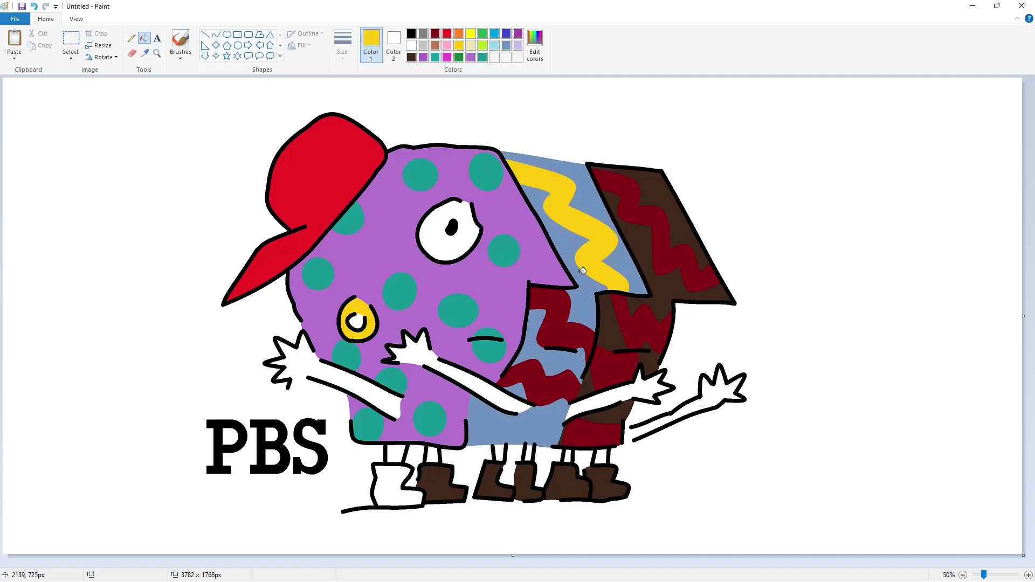
click(566, 310)
click(539, 389)
Step: Fill all the blue-grey body areas of the second figure with the standard orange
click(458, 36)
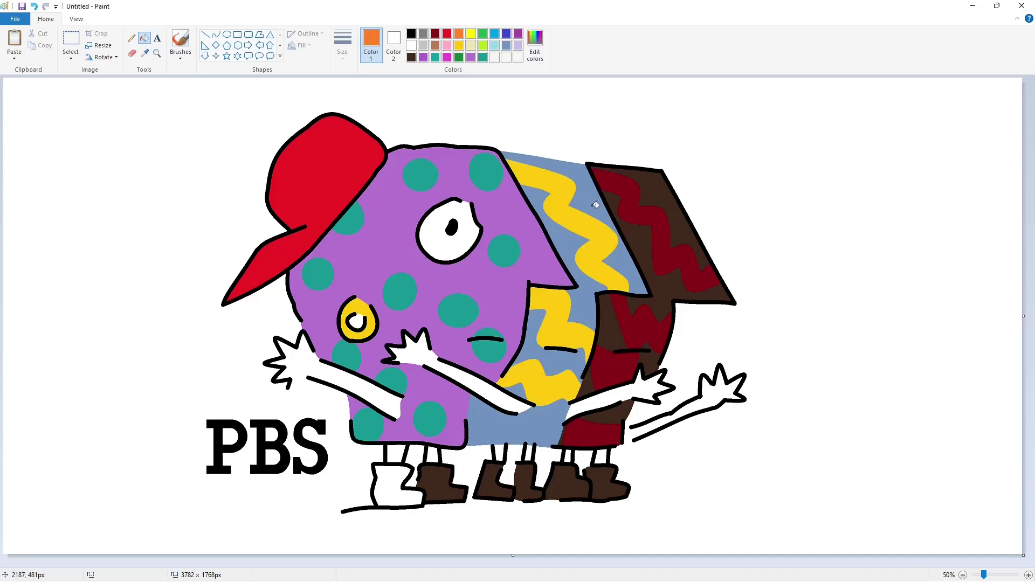
click(593, 204)
click(565, 237)
click(537, 346)
click(539, 421)
click(511, 396)
click(530, 376)
Step: Fill the dark red stripe areas on the third figure with the standard bright blue
click(495, 33)
click(665, 237)
click(651, 318)
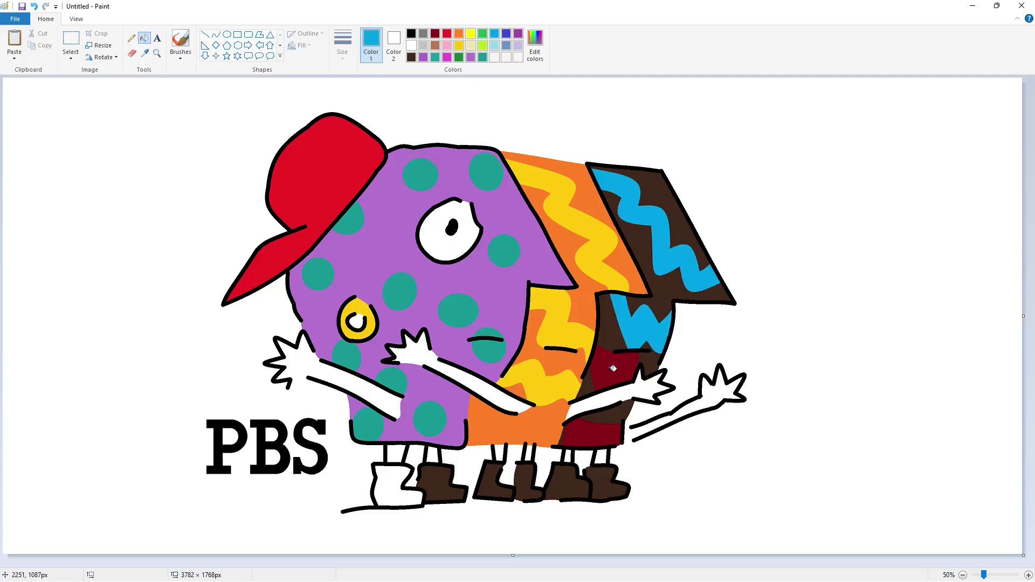
click(611, 376)
click(589, 439)
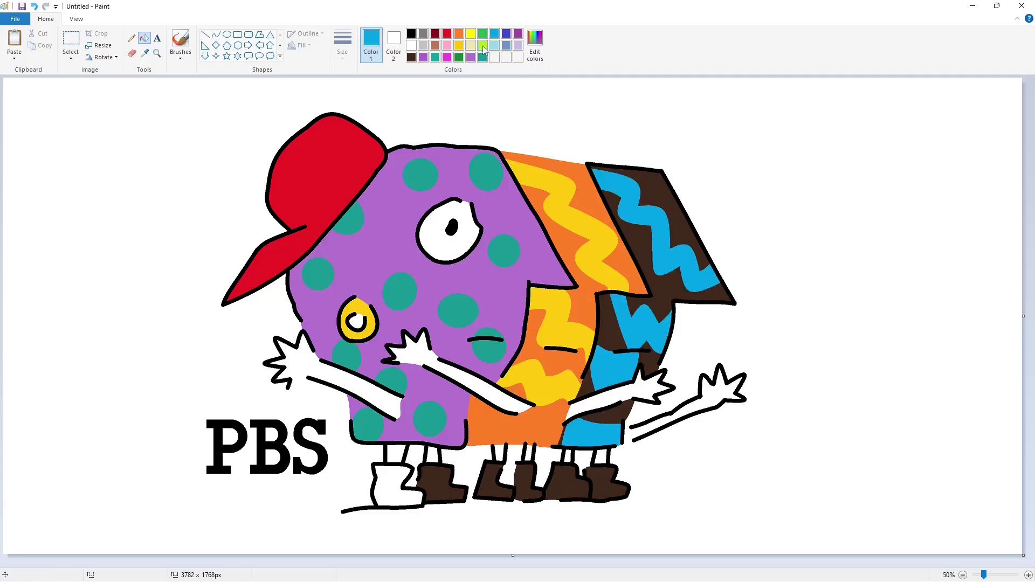
Step: Fill all the dark brown body areas of the third figure lime
click(483, 45)
click(679, 199)
click(644, 242)
click(614, 320)
click(653, 366)
click(588, 384)
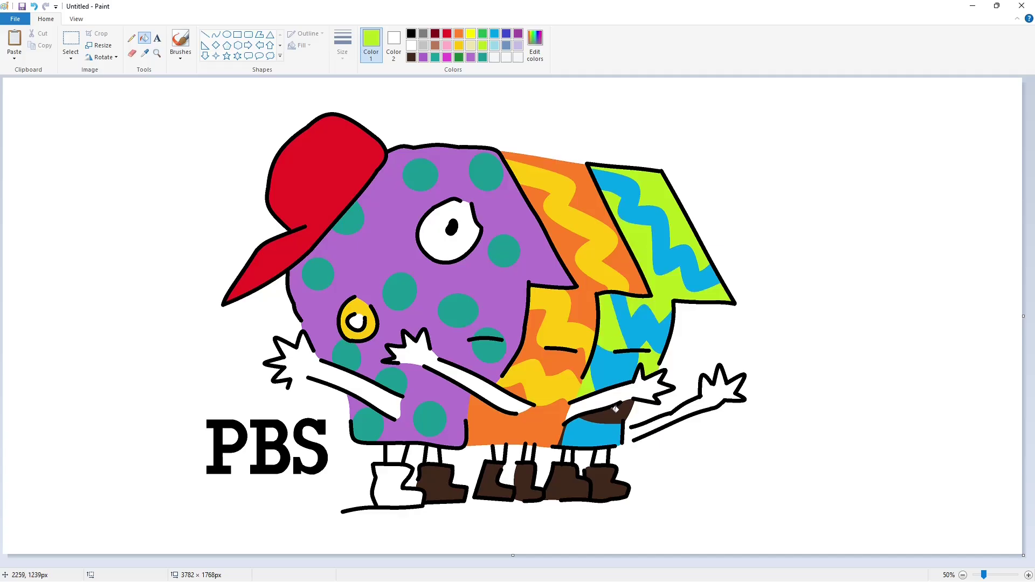
click(615, 409)
Step: Fill the first figure's two boots custom magenta and recolour them with a pinker custom shade mixed from it
click(447, 57)
click(398, 478)
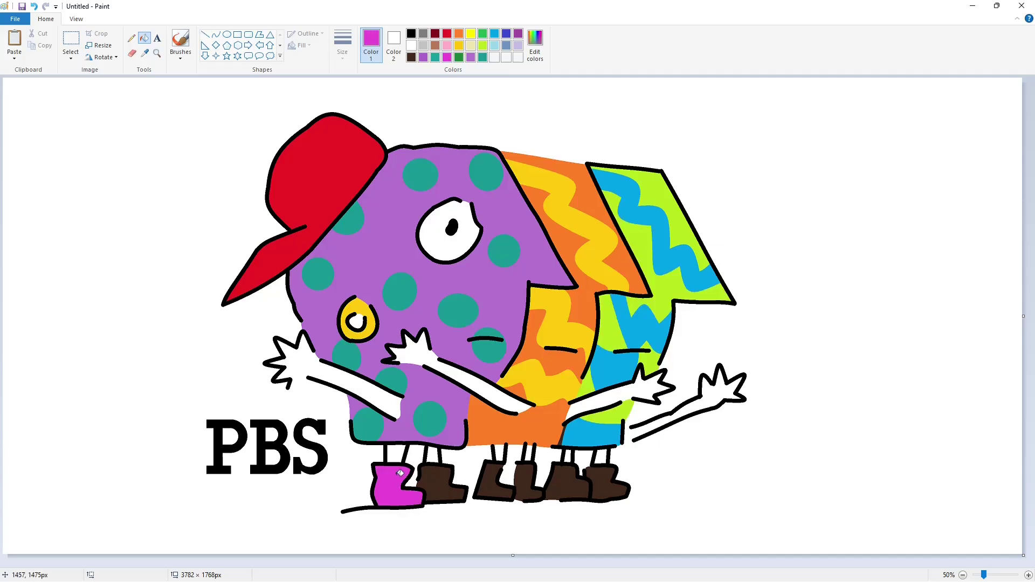
click(438, 482)
click(535, 43)
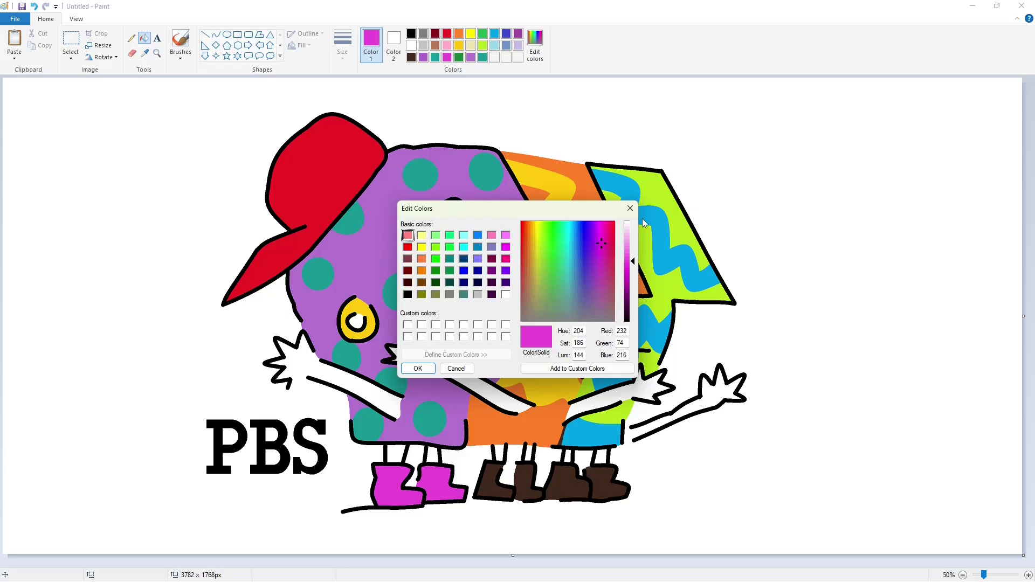
click(607, 238)
click(427, 369)
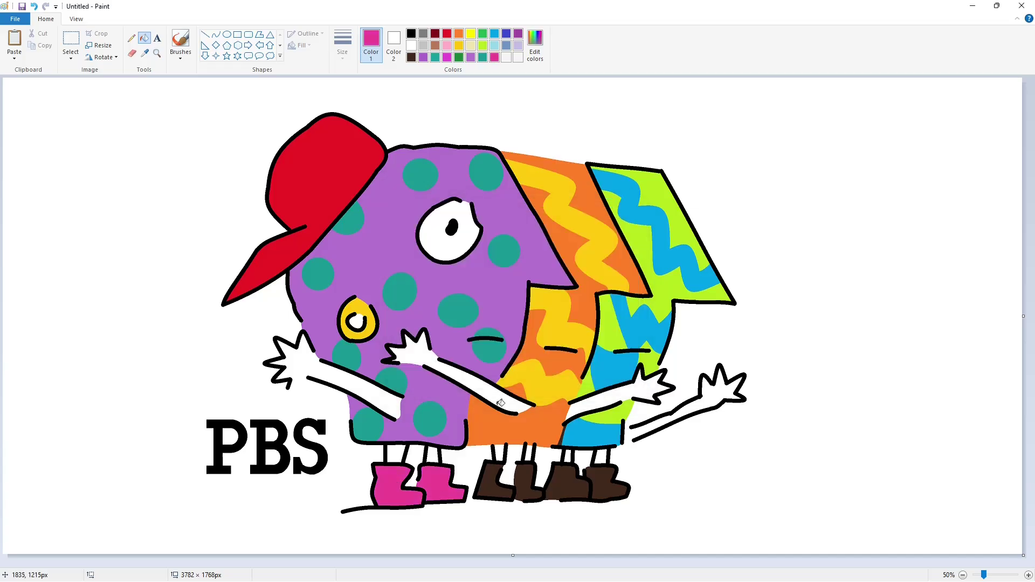
Step: Fill the second figure's two boots with the custom dark green and the third figure's two boots gold
click(459, 57)
click(492, 482)
click(527, 484)
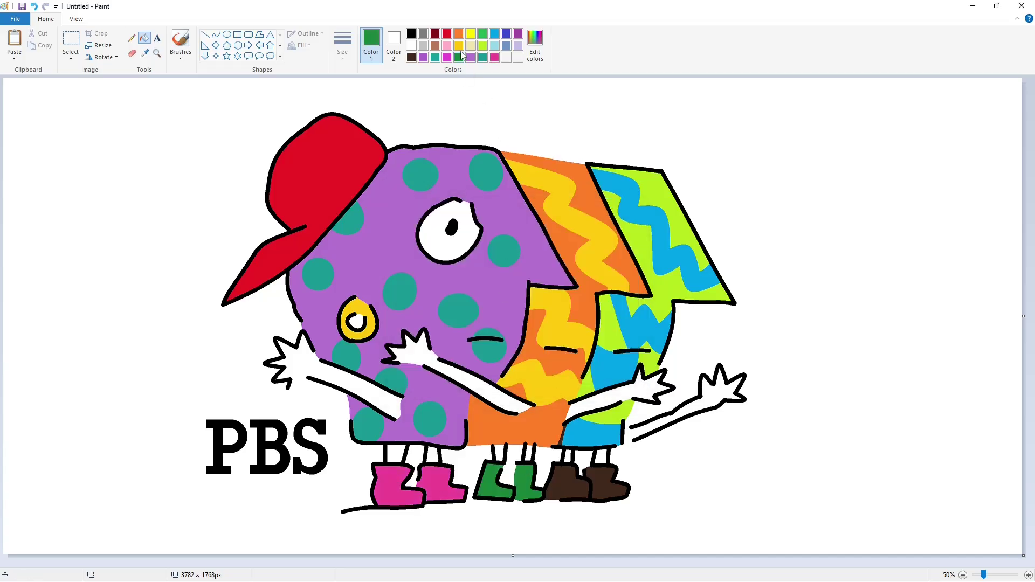
click(459, 45)
click(566, 485)
click(607, 486)
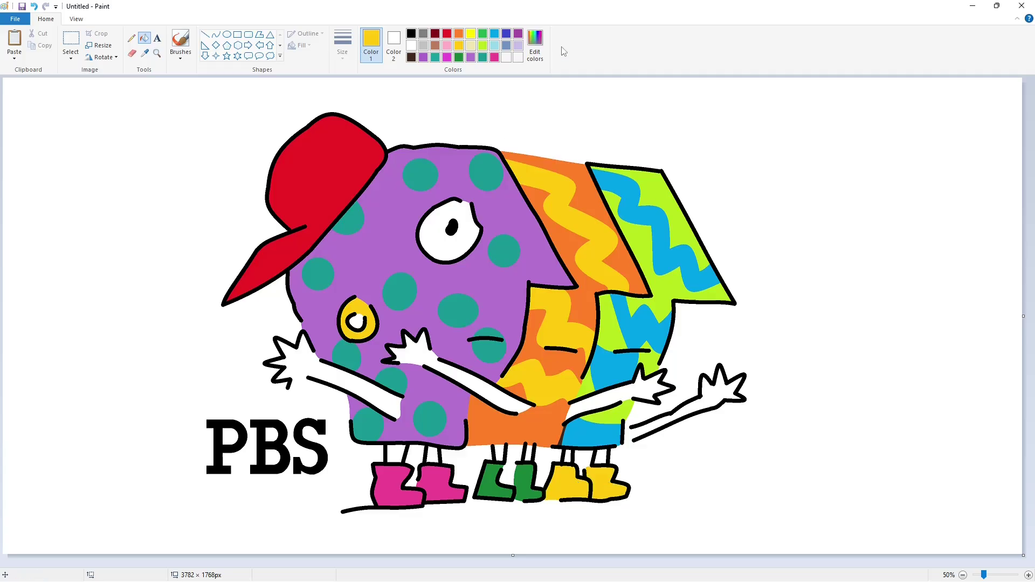